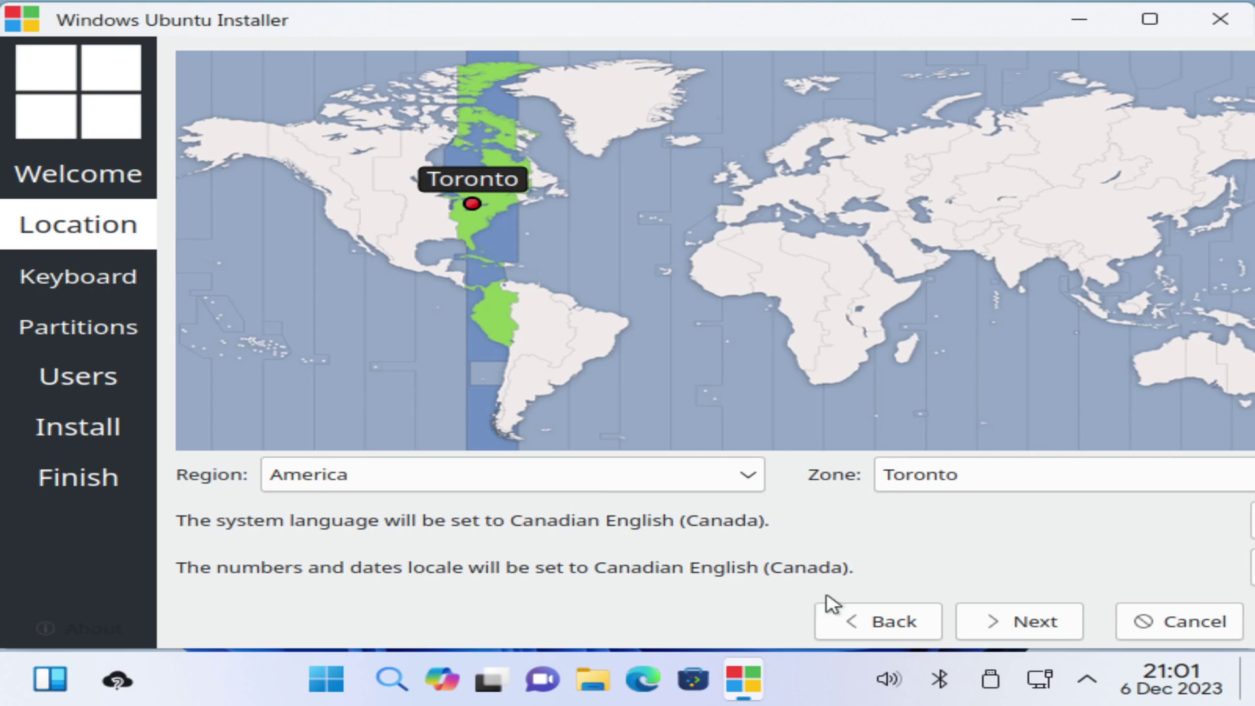
# Keep the English (US) keyboard and choose Erase disk for the 50 GiB drive
pyautogui.click(1003, 623)
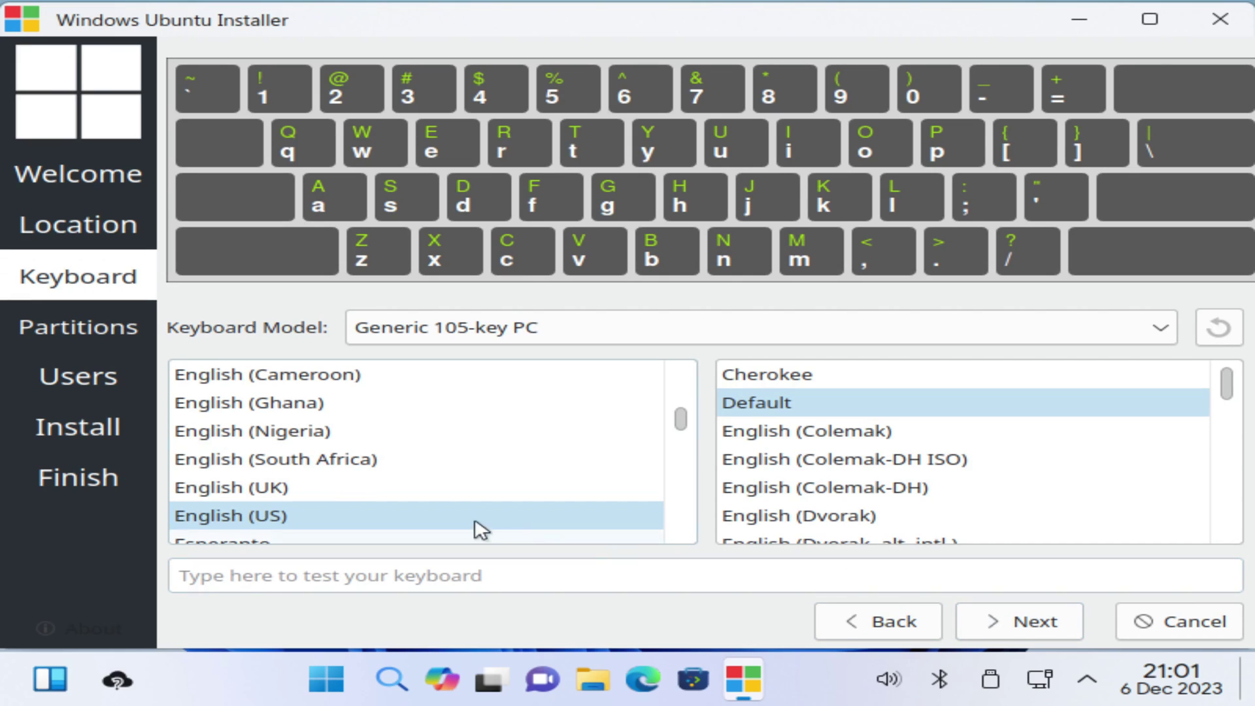
pyautogui.click(1041, 621)
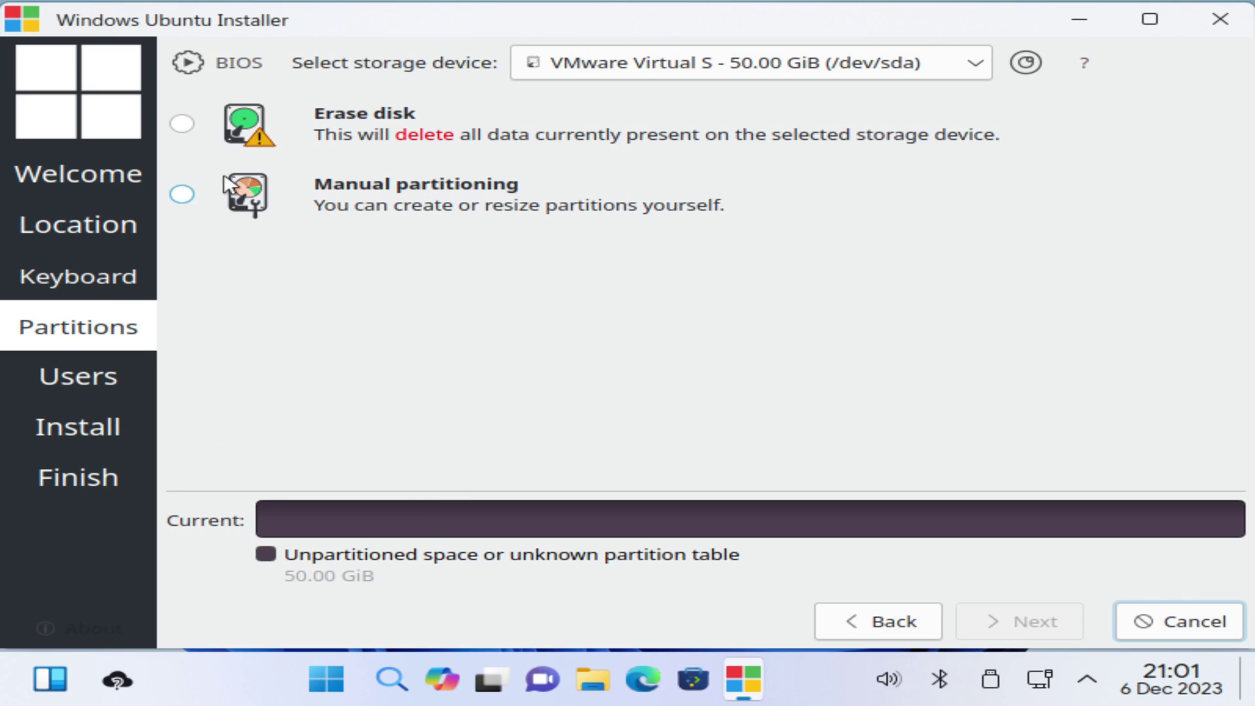
pyautogui.click(183, 124)
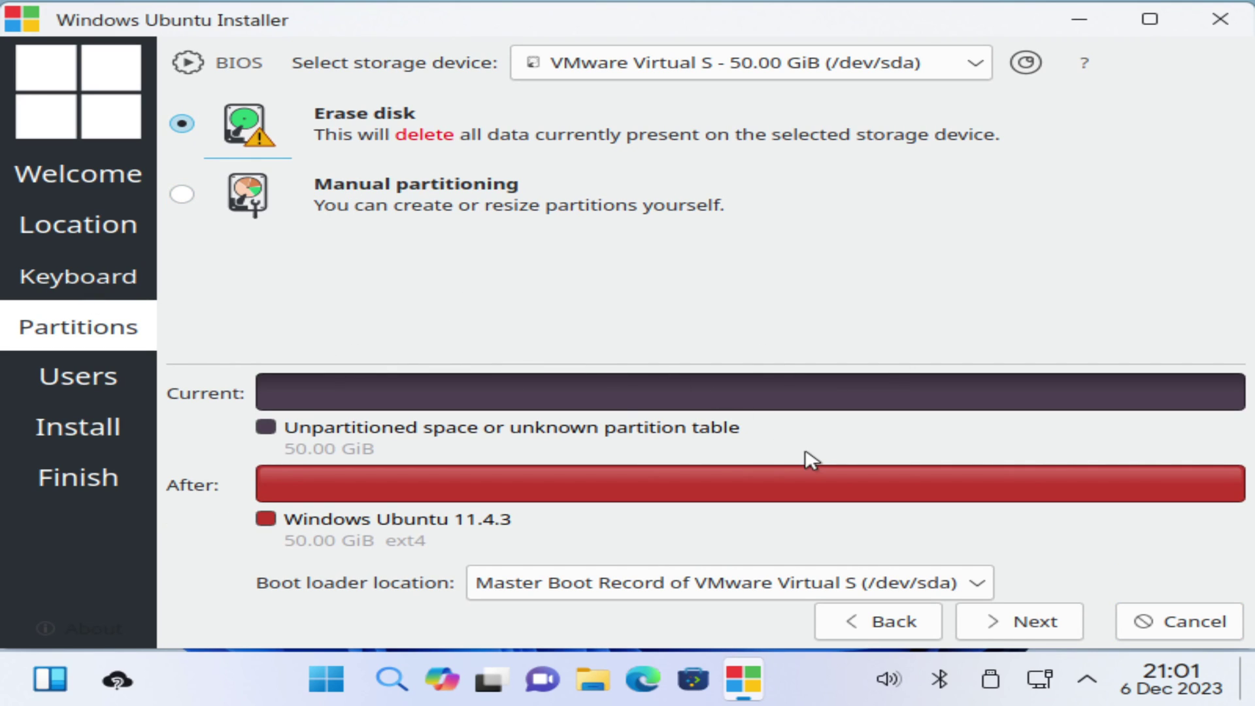
pyautogui.click(982, 621)
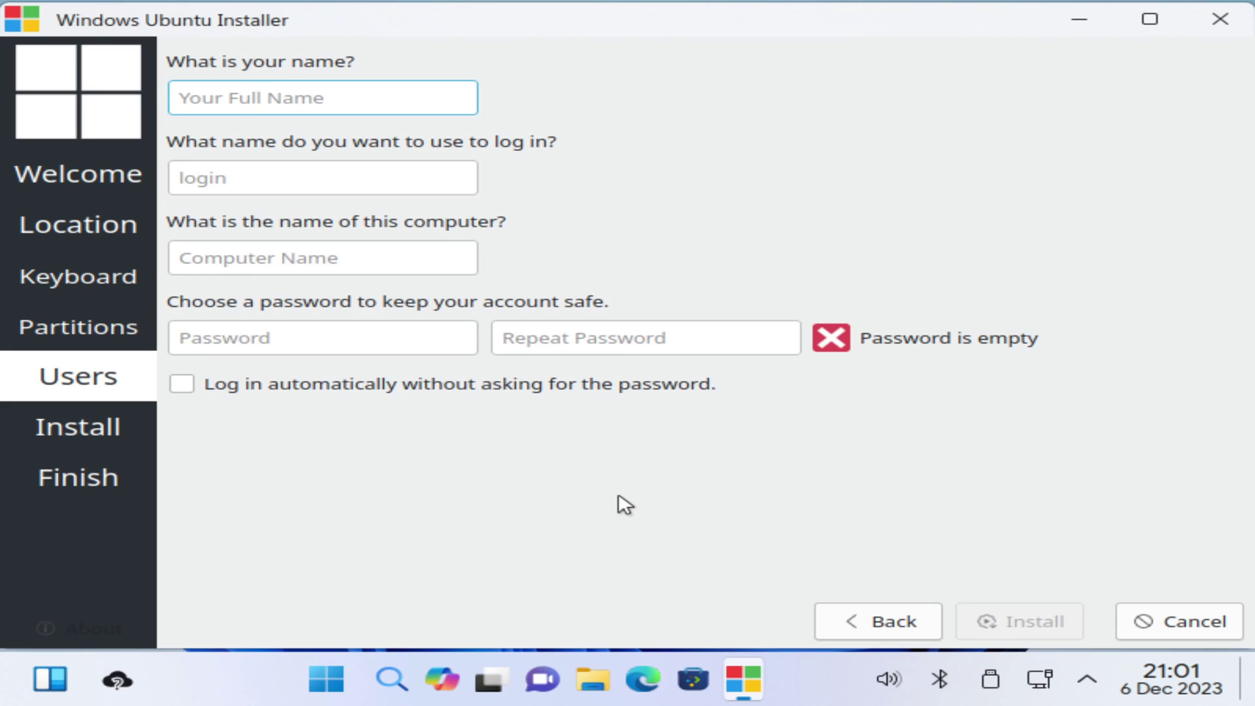
# Type the account's full name, correcting the typos along the way
pyautogui.write('C')
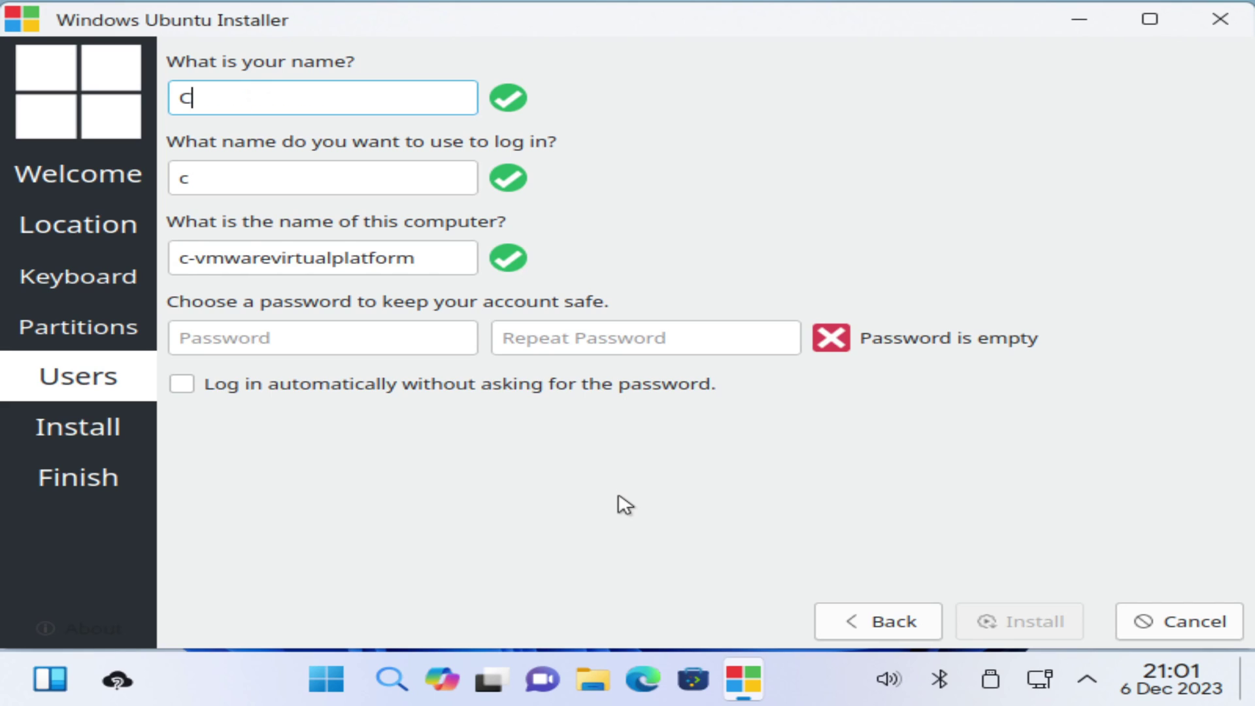
pyautogui.write('ome on ')
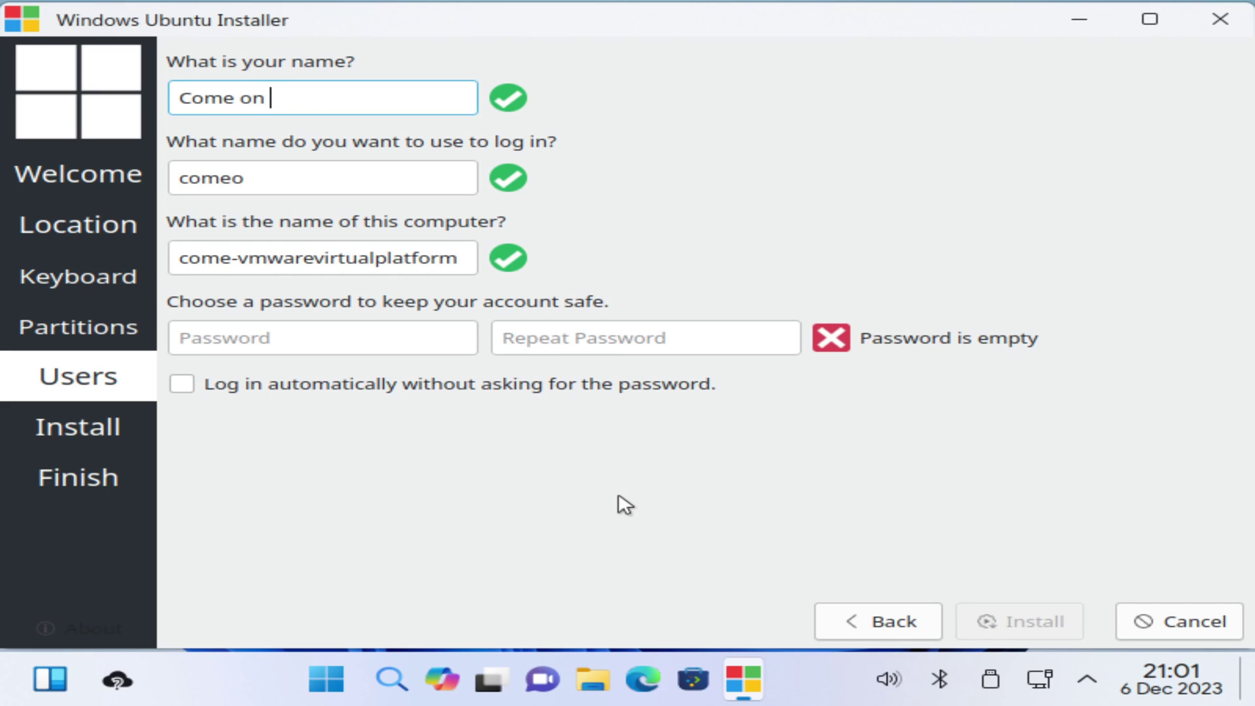
pyautogui.write('Windows')
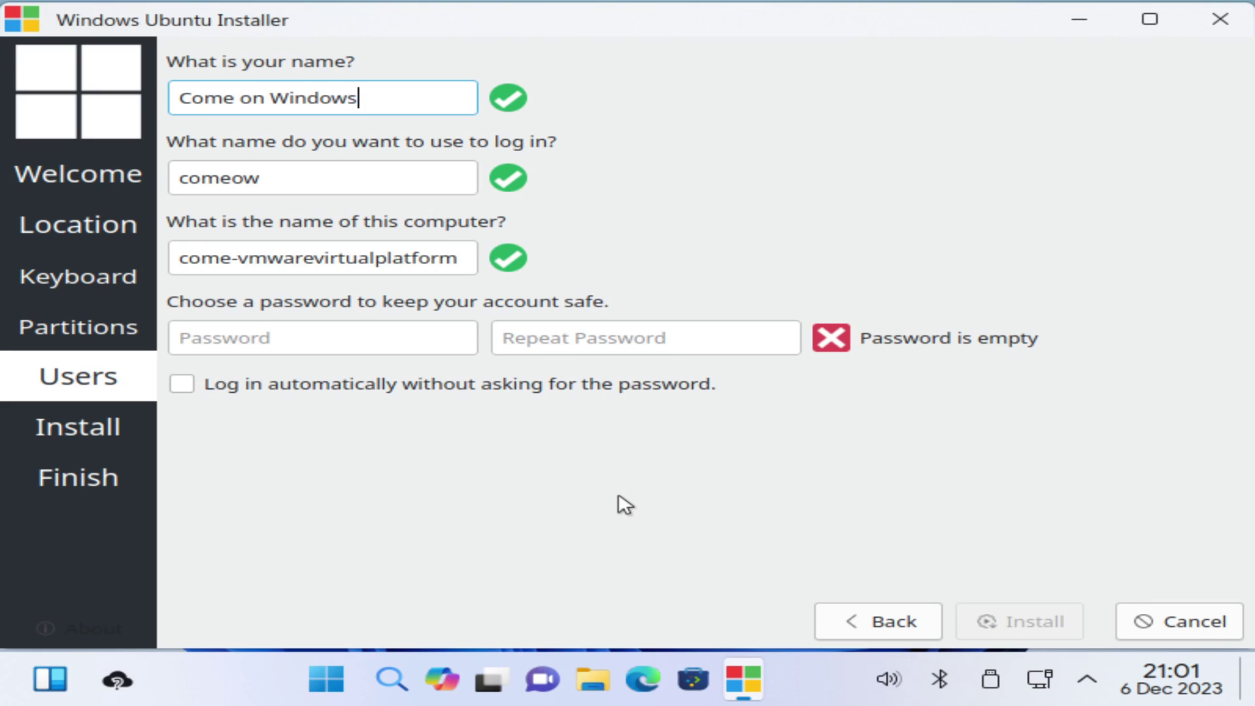
pyautogui.press('BackSpace')
pyautogui.press('BackSpace')
pyautogui.press('BackSpace')
pyautogui.press('BackSpace')
pyautogui.press('BackSpace')
pyautogui.press('BackSpace')
pyautogui.press('BackSpace')
pyautogui.press('BackSpace')
pyautogui.press('BackSpace')
pyautogui.press('BackSpace')
pyautogui.press('BackSpace')
pyautogui.press('BackSpace')
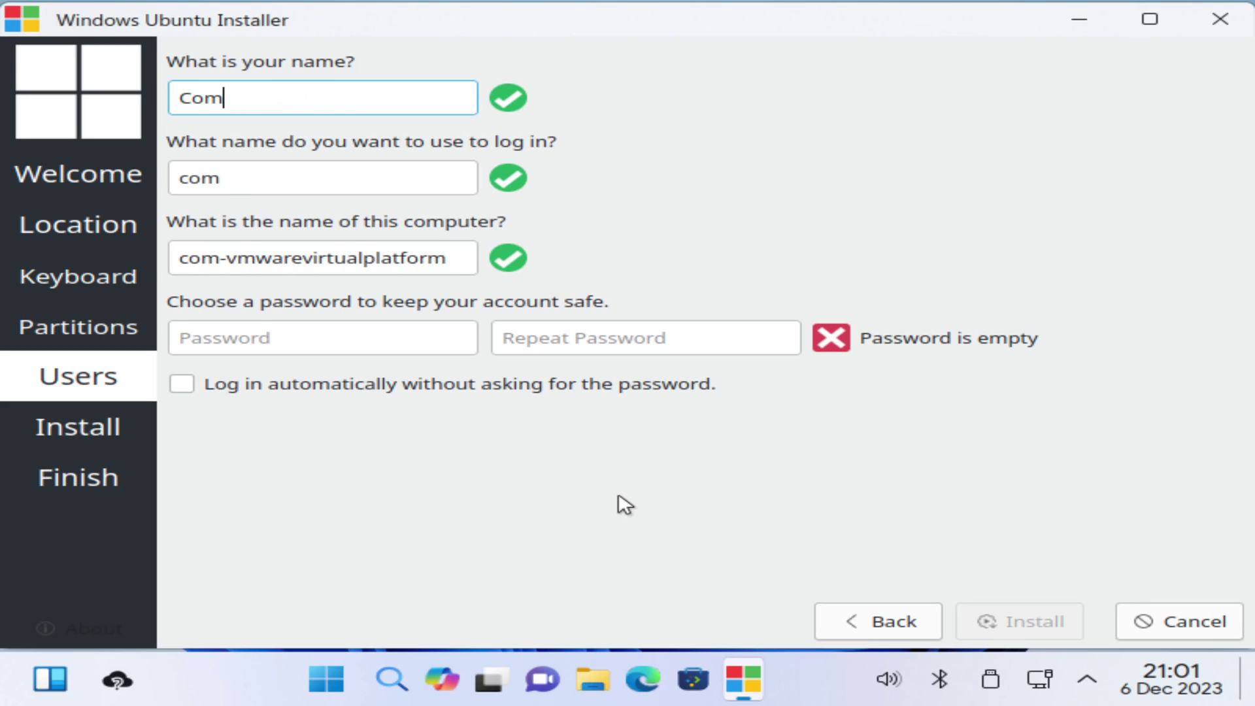
pyautogui.write('come')
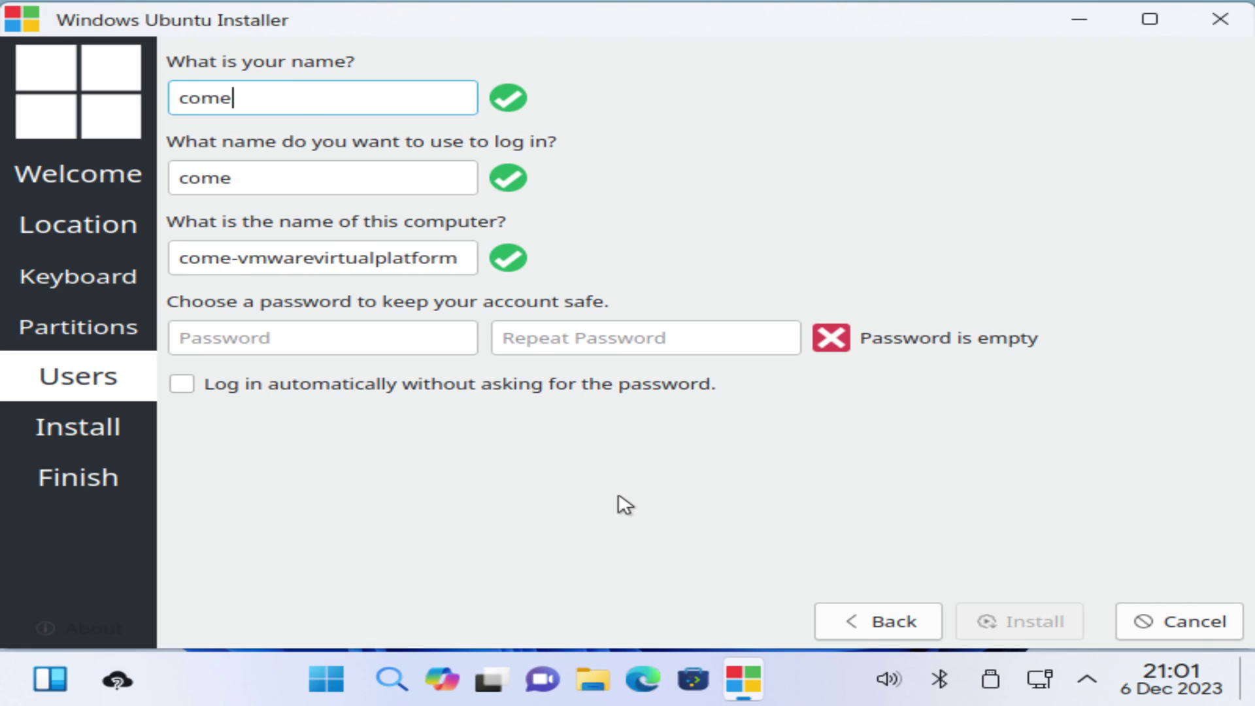
pyautogui.write('onwion')
pyautogui.press('BackSpace')
pyautogui.press('BackSpace')
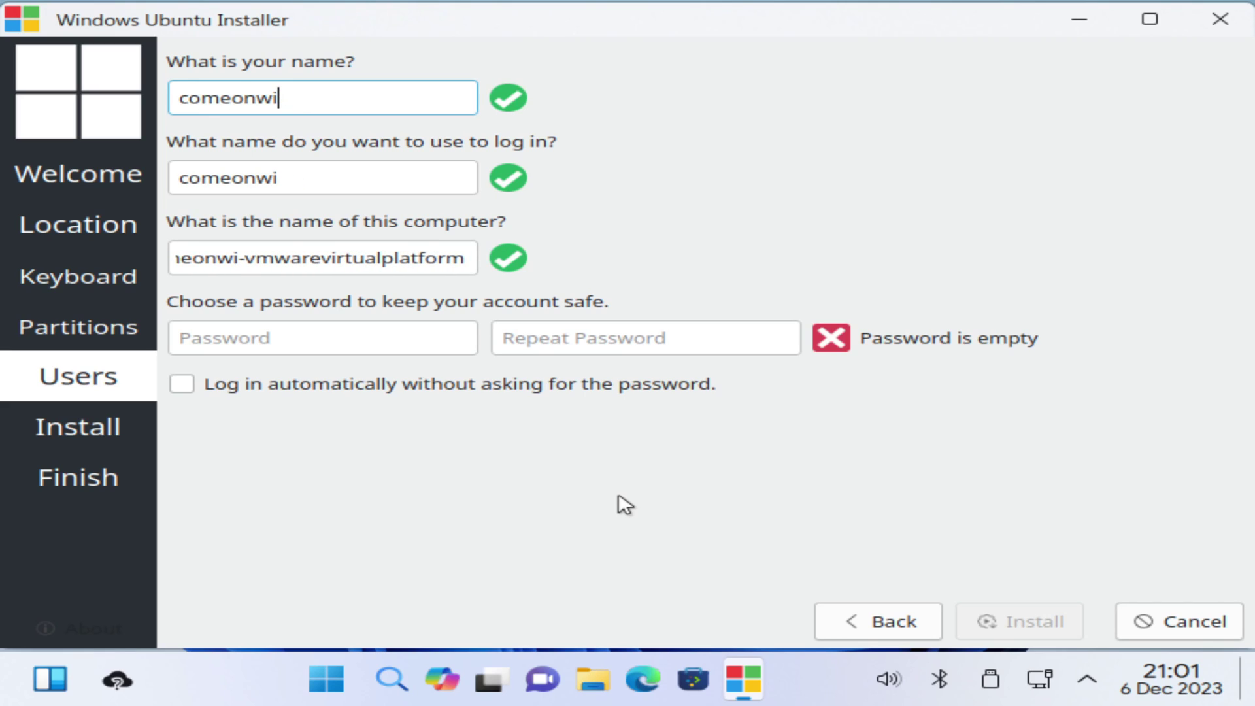
pyautogui.write('ndows')
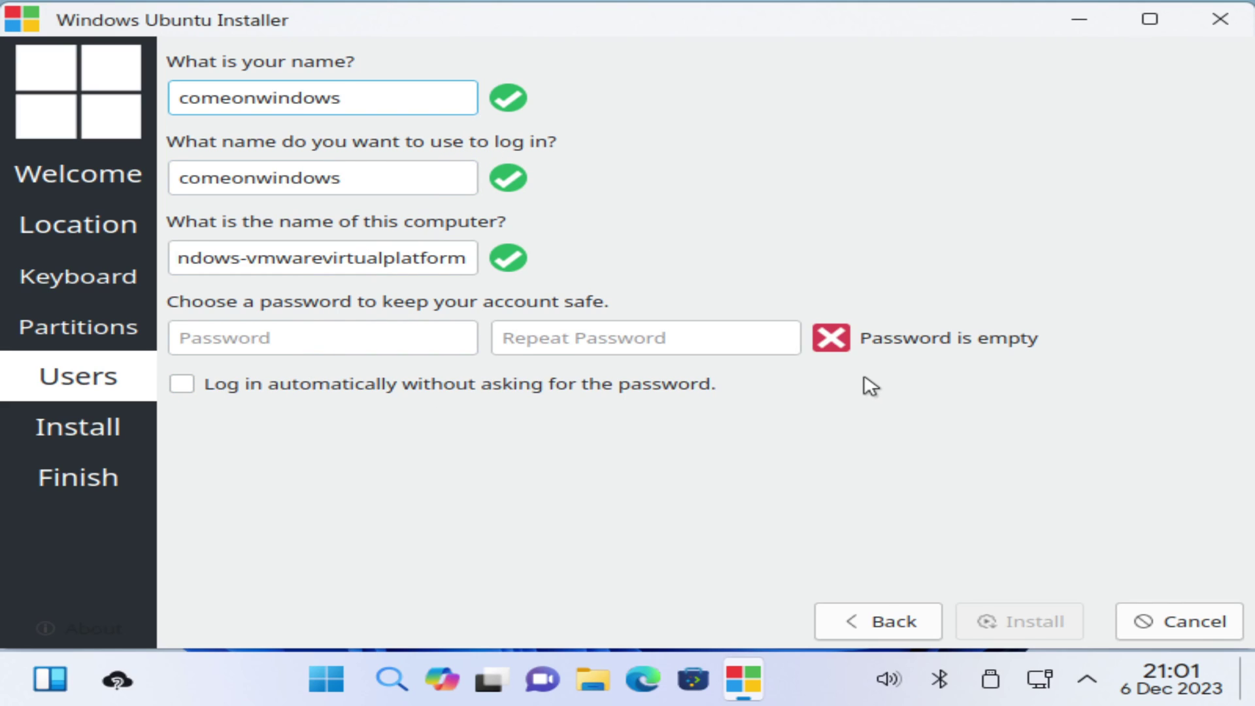
# Enter a matching account password in both fields and leave automatic login off
pyautogui.click(305, 346)
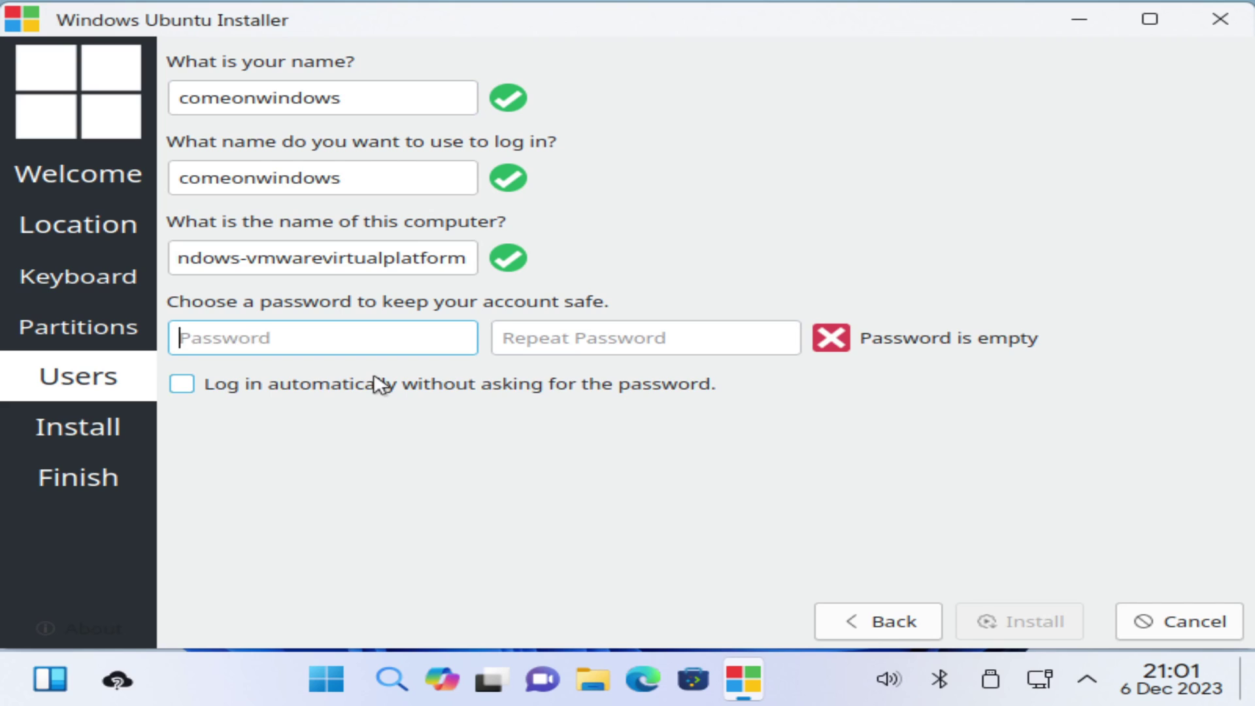
pyautogui.write('123')
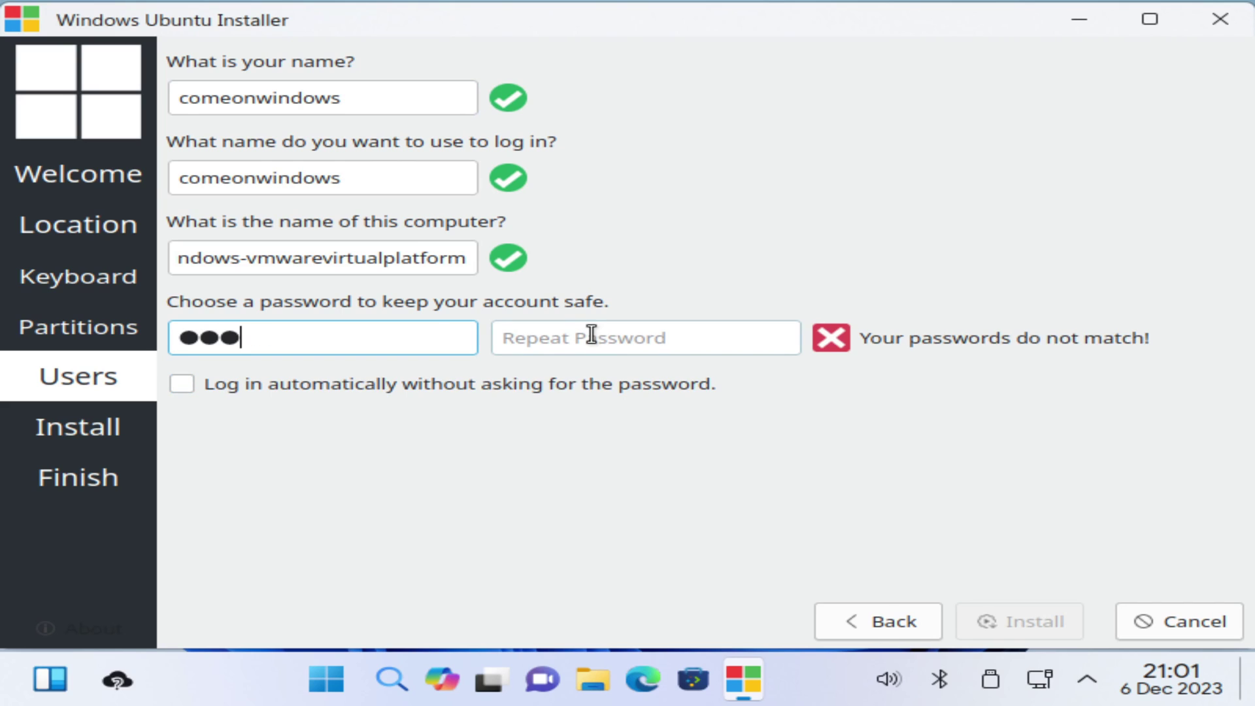
pyautogui.click(592, 335)
pyautogui.write('123')
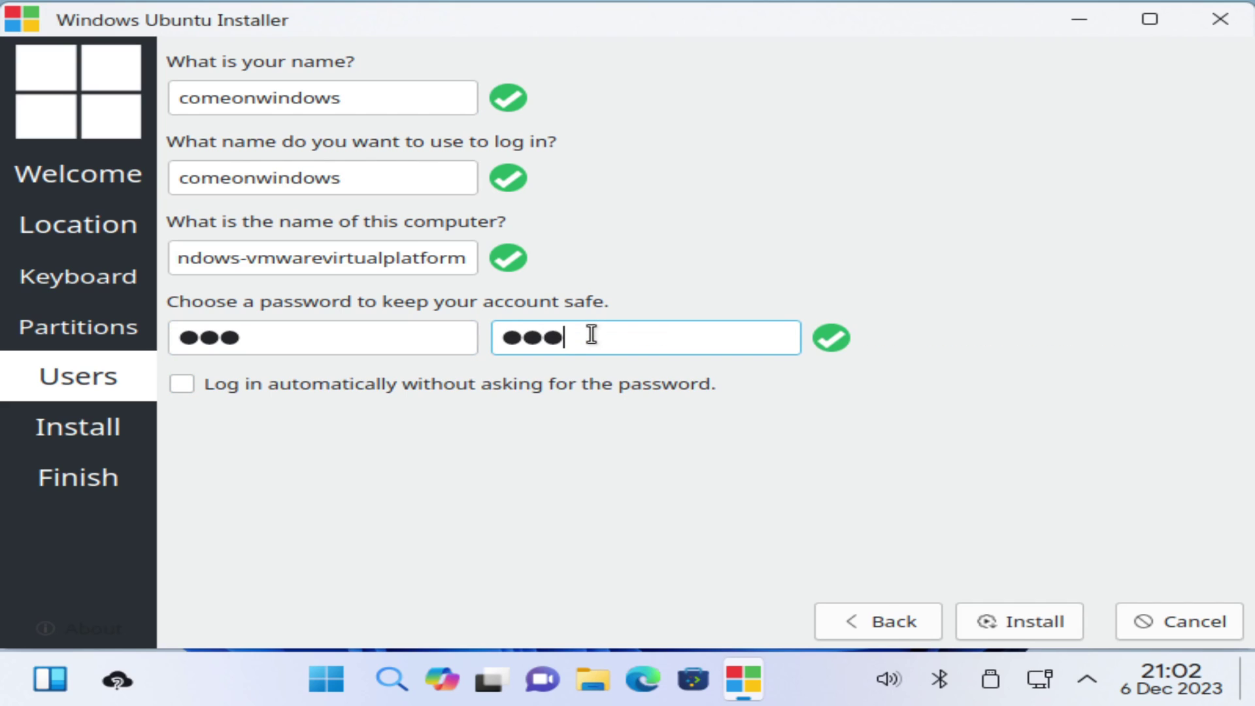
pyautogui.click(261, 393)
pyautogui.click(278, 387)
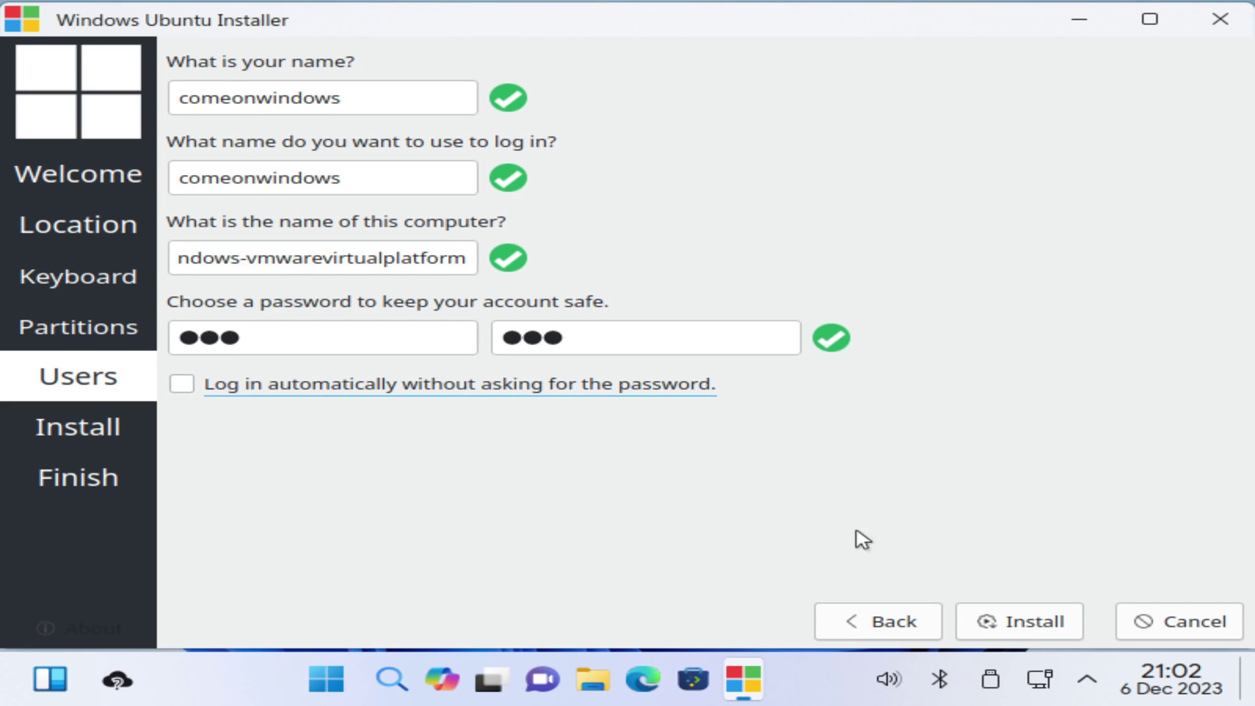
# Install Windows Ubuntu 11.4.3 and finish on the All done page with Restart now
pyautogui.click(1013, 622)
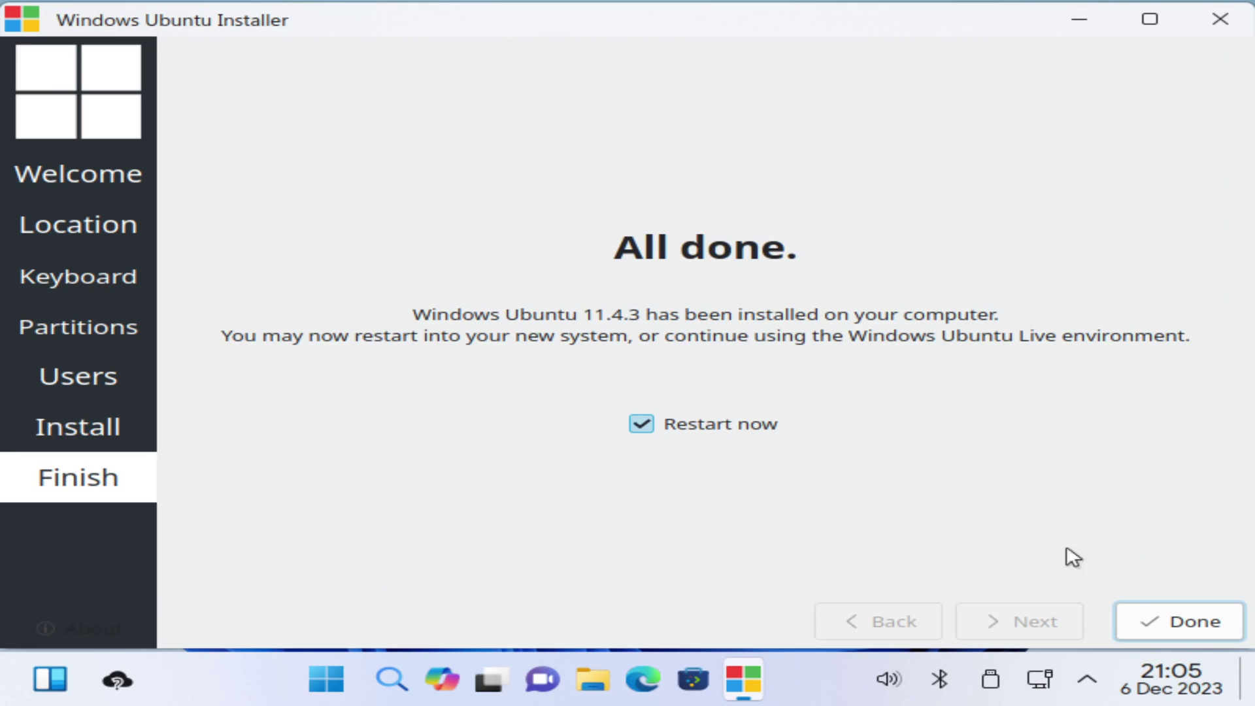
pyautogui.click(1179, 622)
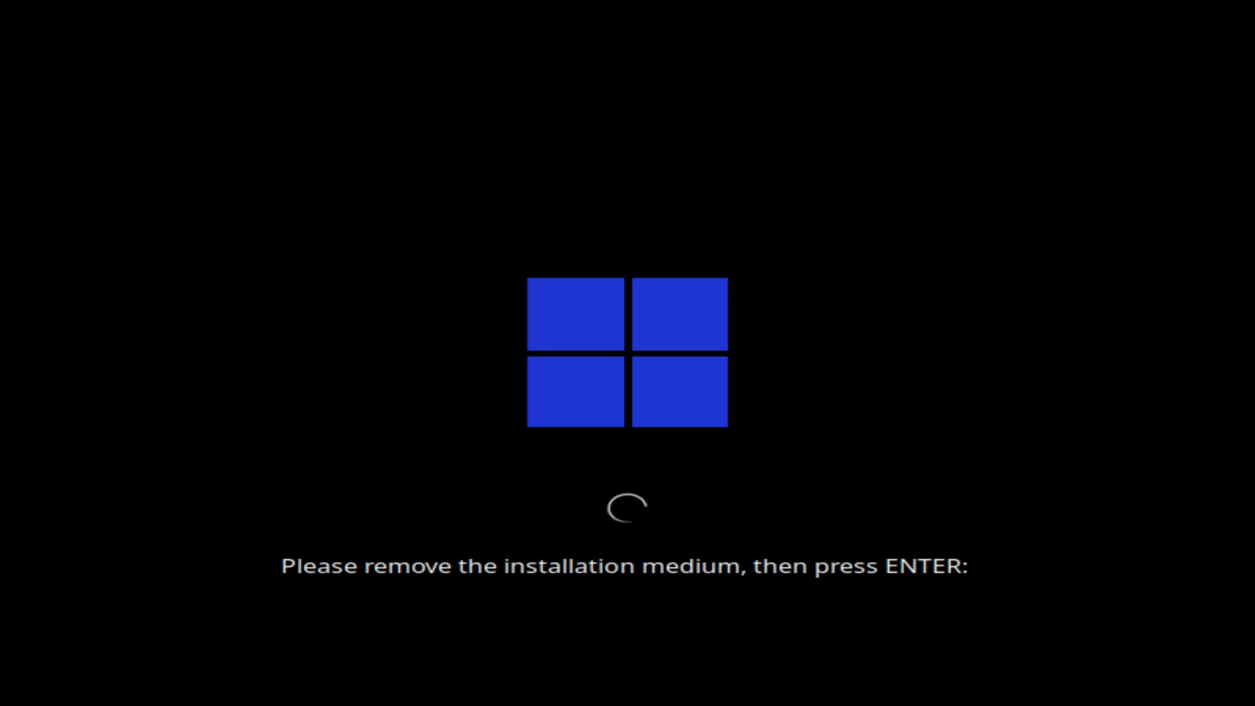
# Detach the installer ISO in the virtual machine settings and continue booting
pyautogui.click(180, 4)
pyautogui.click(196, 144)
pyautogui.click(711, 523)
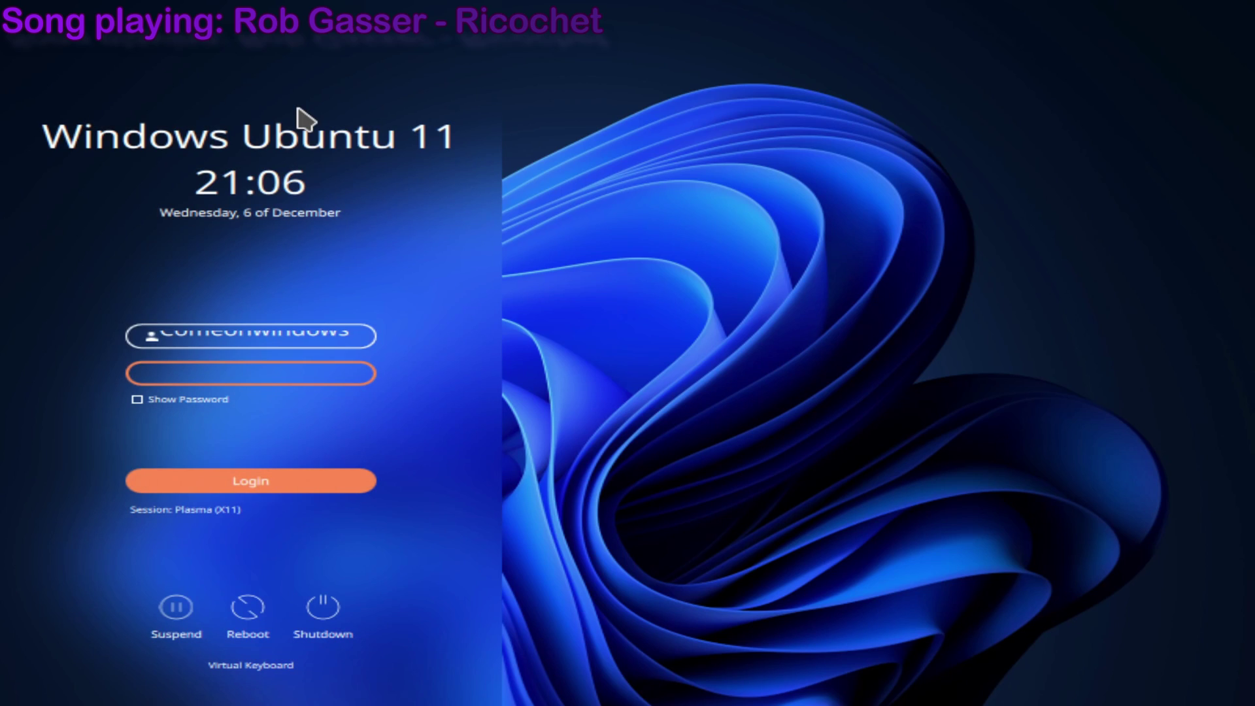
# Keep the Plasma (X11) session and log in with the account password
pyautogui.click(255, 664)
pyautogui.click(252, 664)
pyautogui.click(225, 680)
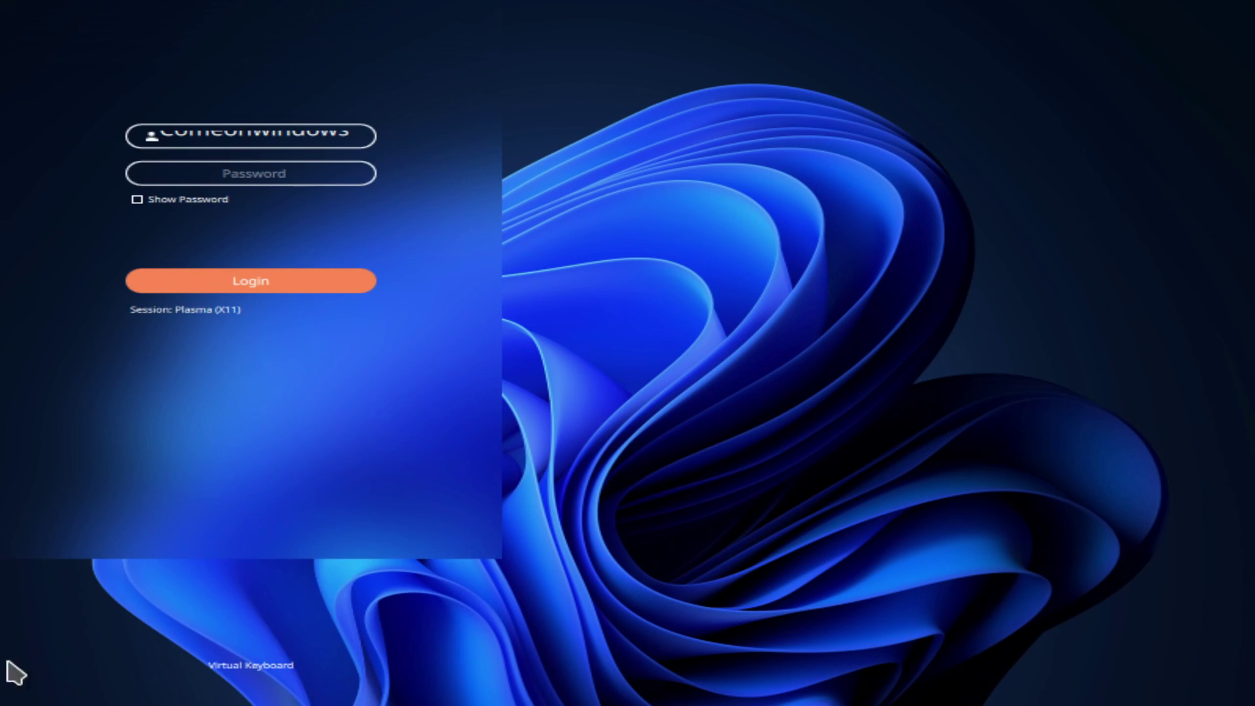
pyautogui.click(252, 666)
pyautogui.click(196, 511)
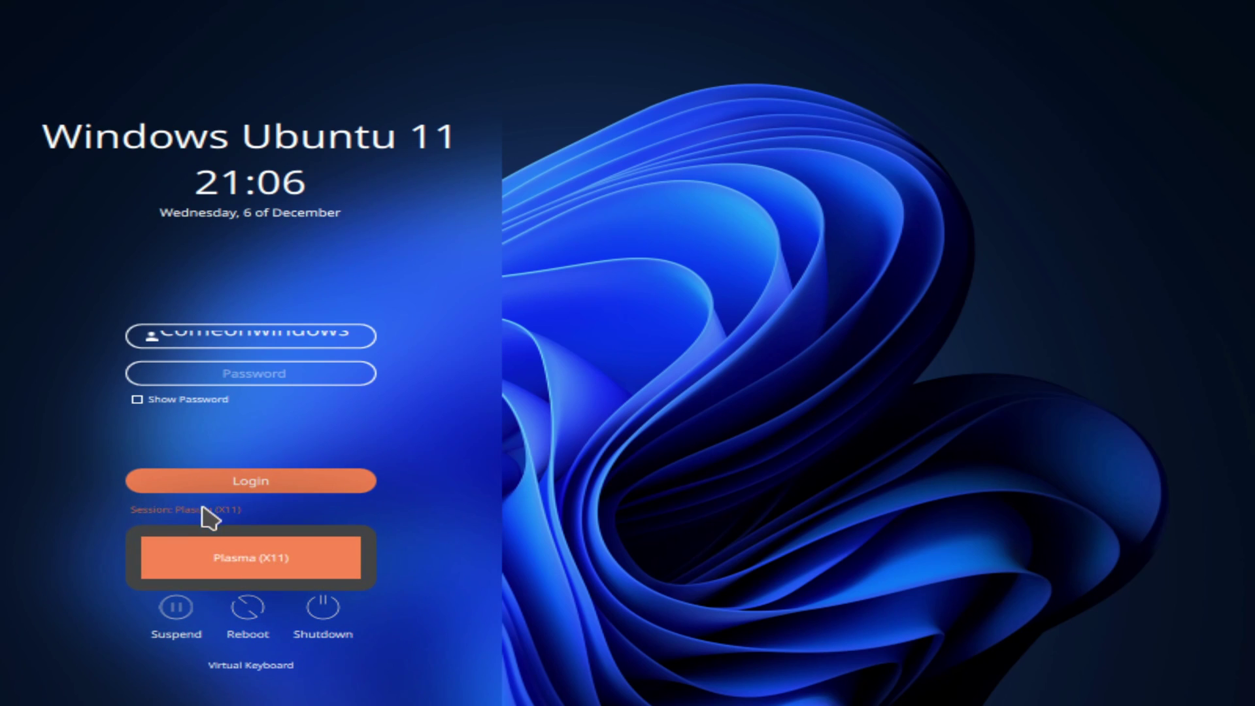
pyautogui.click(451, 515)
pyautogui.click(319, 376)
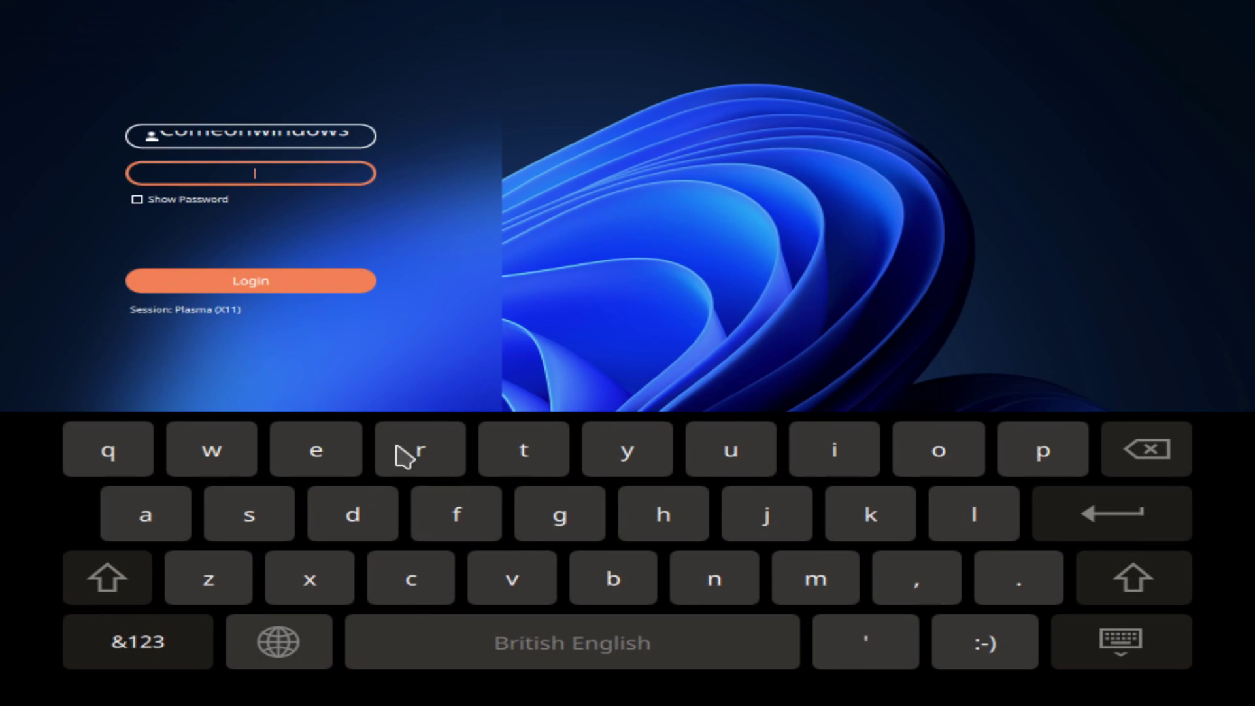
pyautogui.write('1')
pyautogui.press('Return')
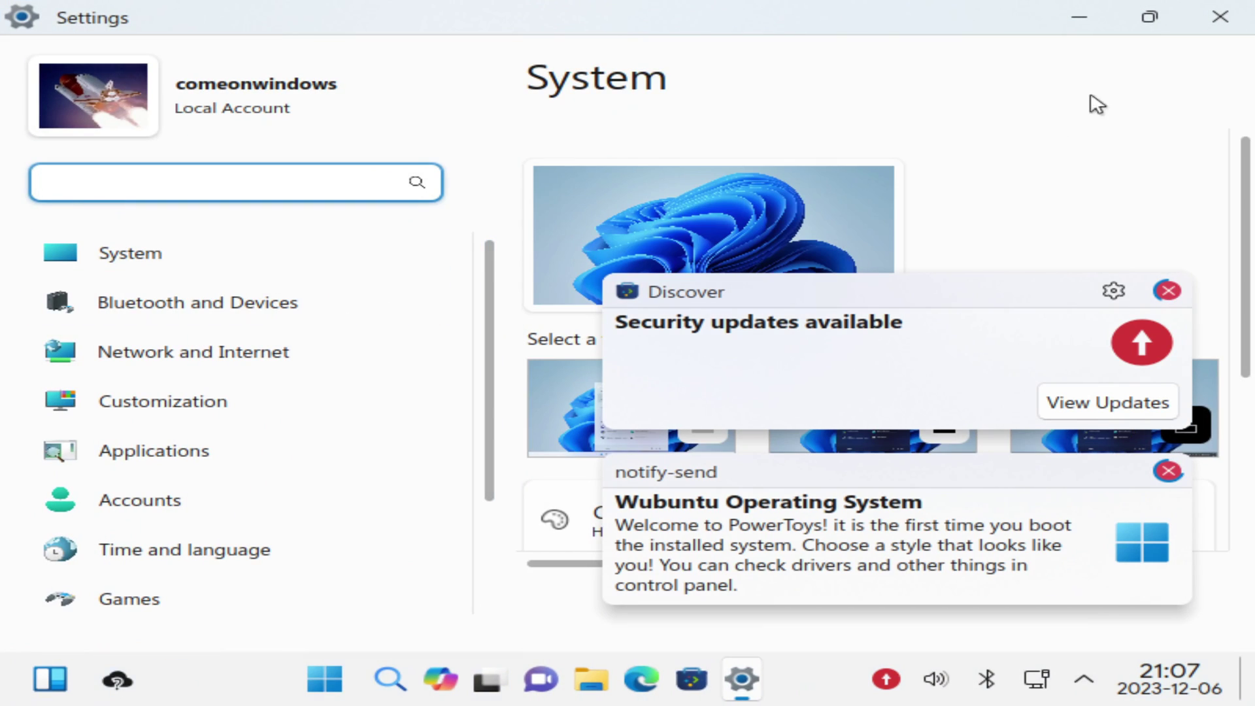
# Close the Settings window and dismiss the security-update and welcome notifications
pyautogui.click(1220, 16)
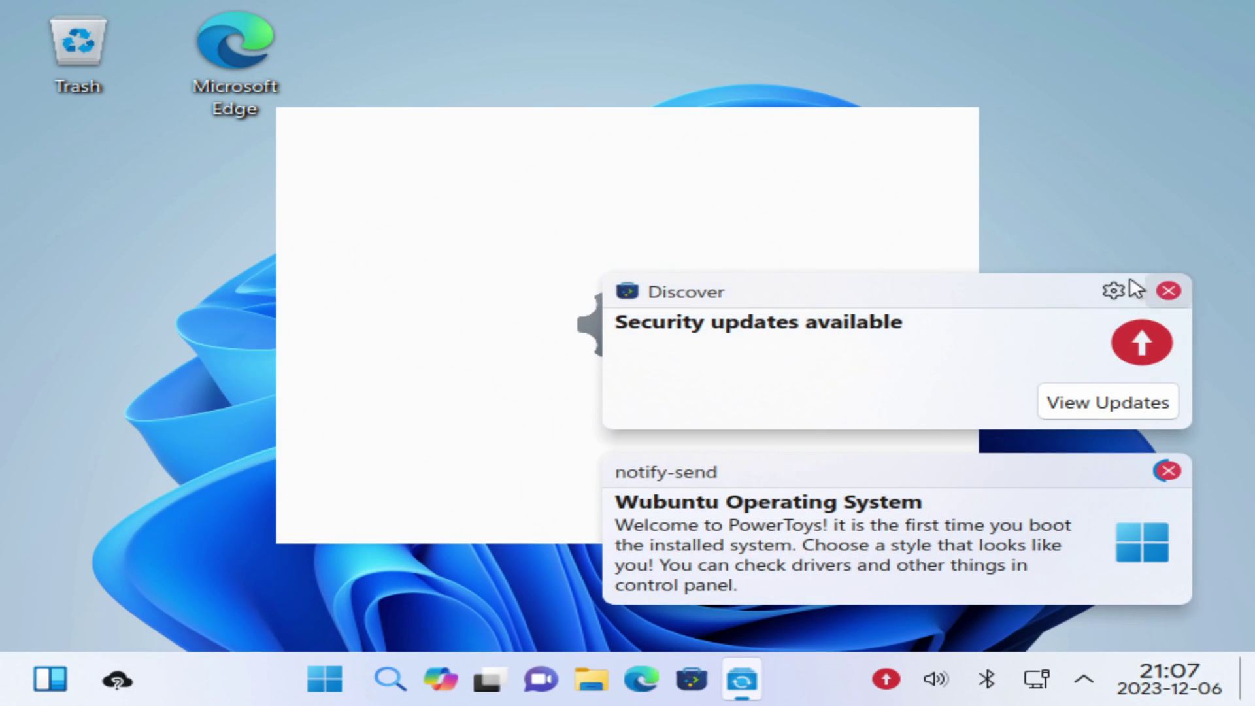
pyautogui.click(1168, 290)
pyautogui.moveTo(689, 353); pyautogui.dragTo(927, 385)
pyautogui.click(1168, 290)
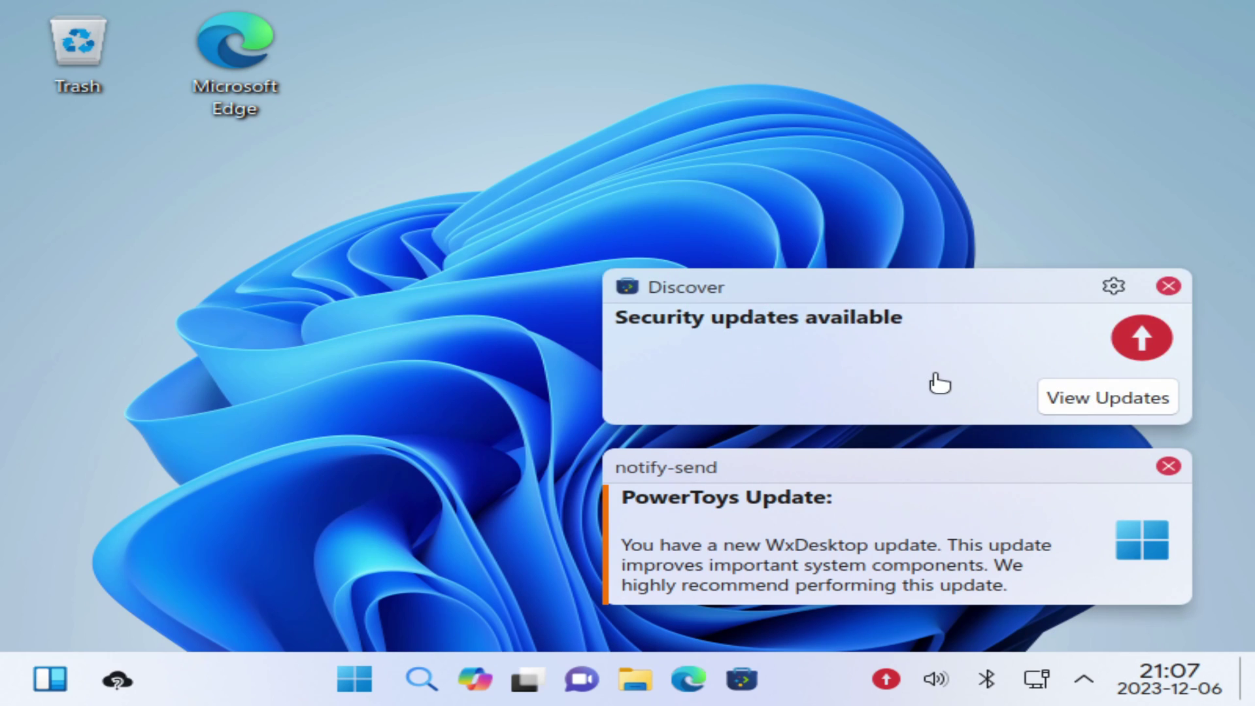
pyautogui.click(1168, 290)
pyautogui.click(1168, 466)
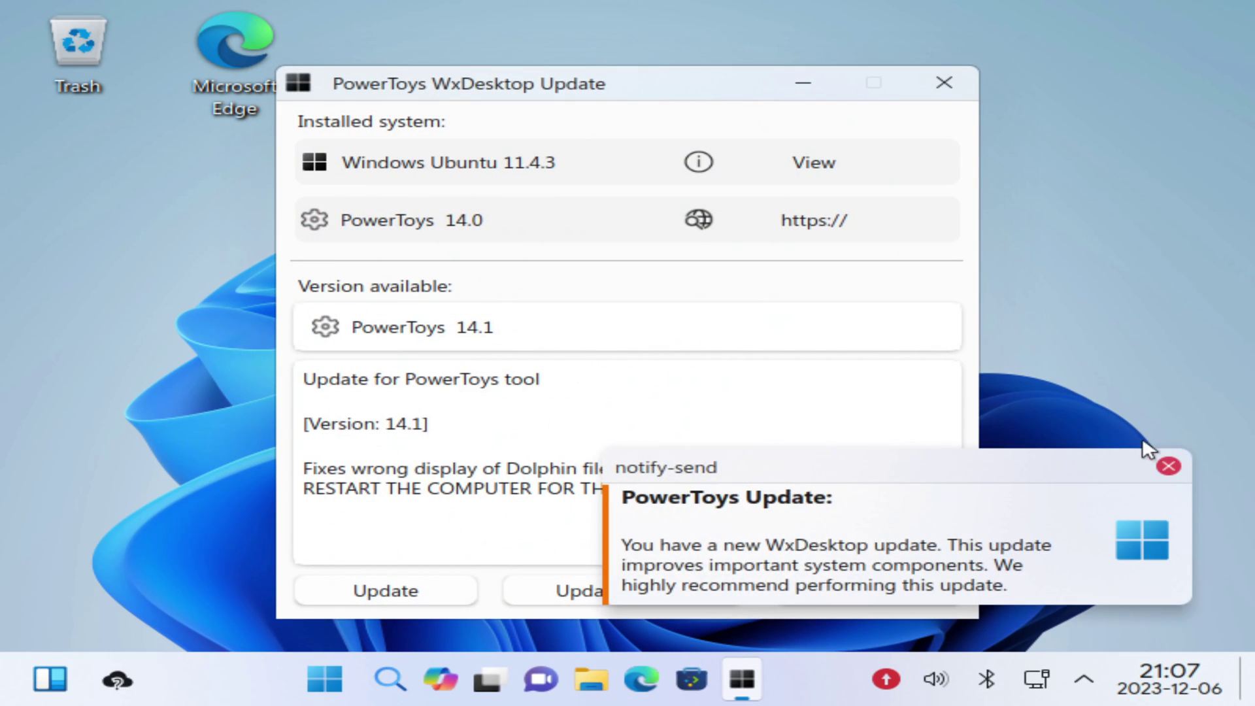
# Install the PowerToys 14.1 wxdesktop update package, authorizing with the administrator password
pyautogui.click(1167, 465)
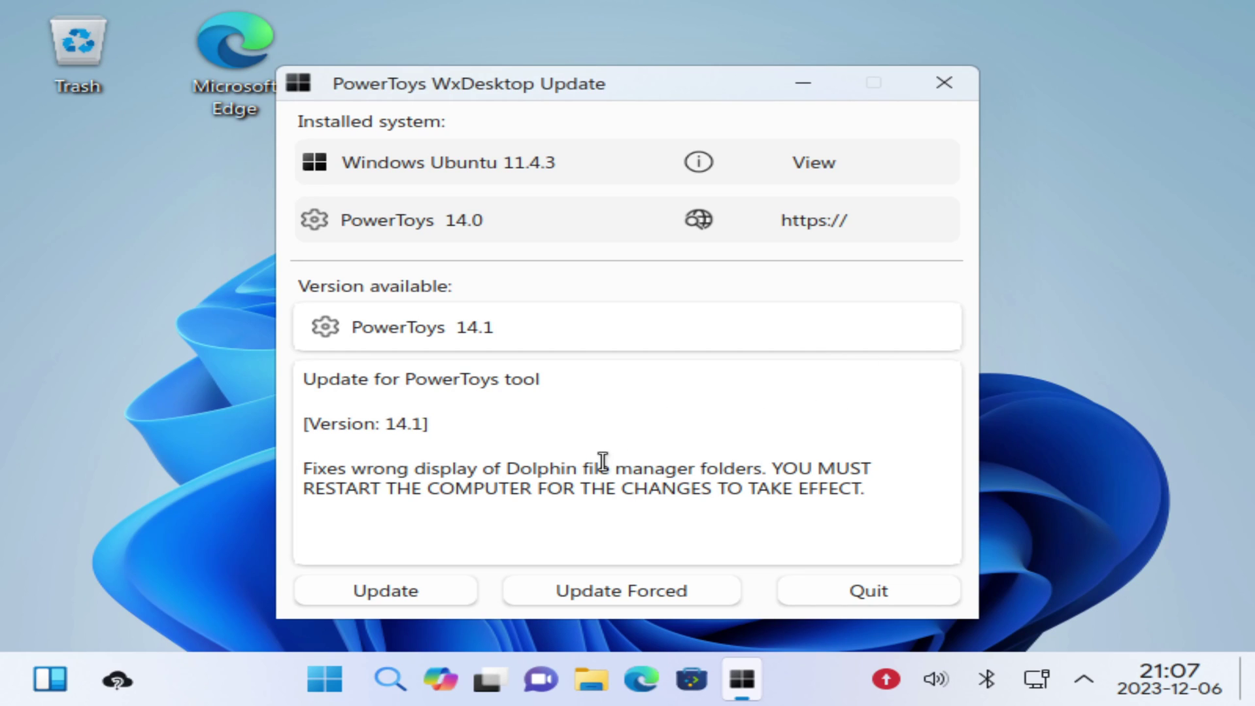
pyautogui.click(425, 589)
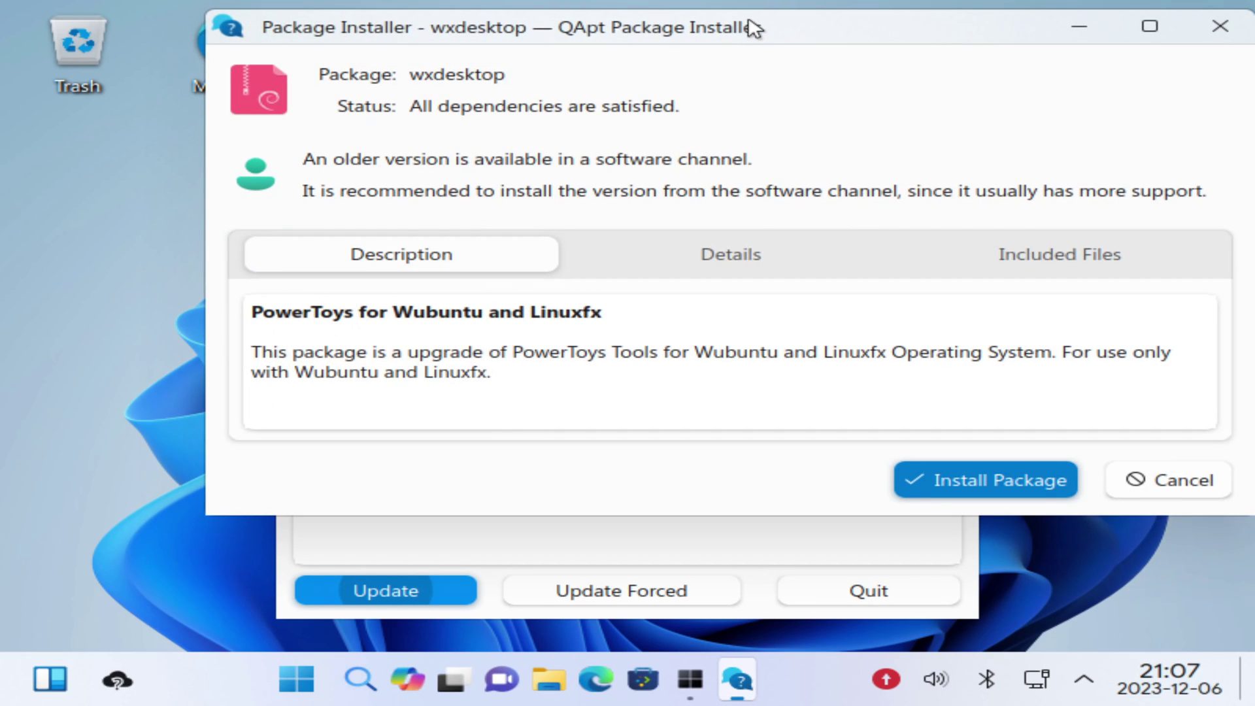
pyautogui.moveTo(753, 28); pyautogui.dragTo(623, 67)
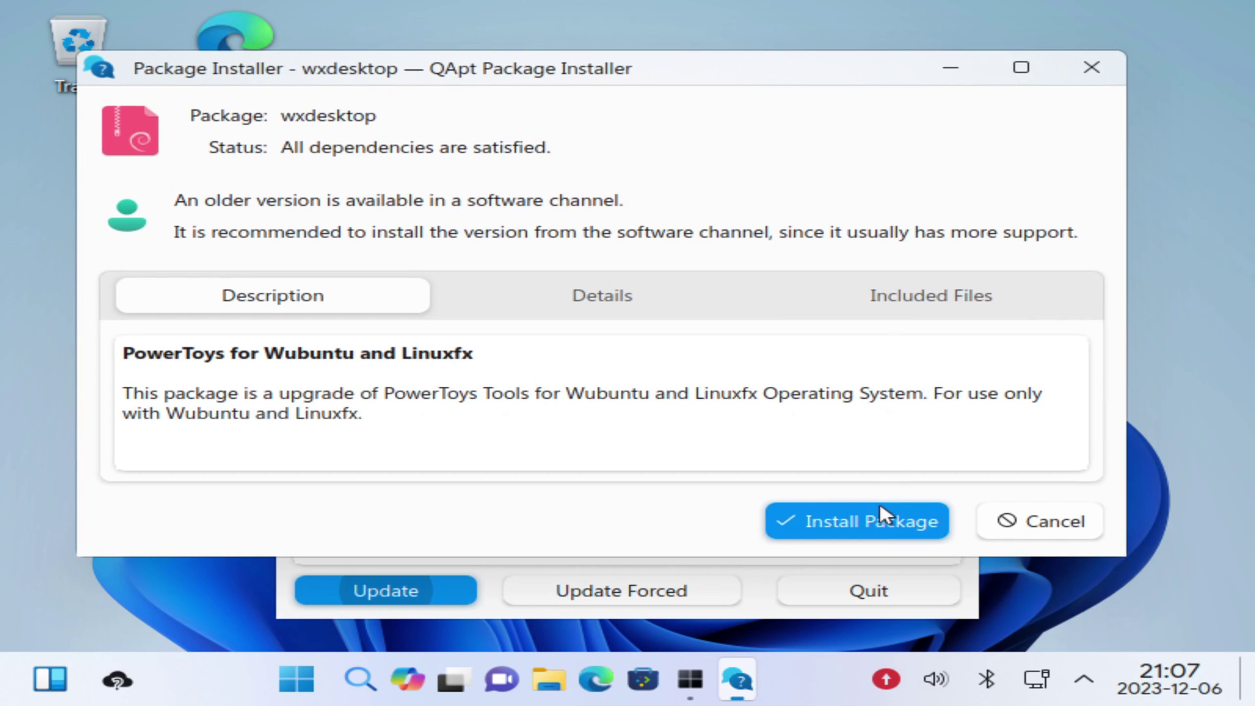
pyautogui.click(877, 516)
pyautogui.write('***')
pyautogui.click(736, 399)
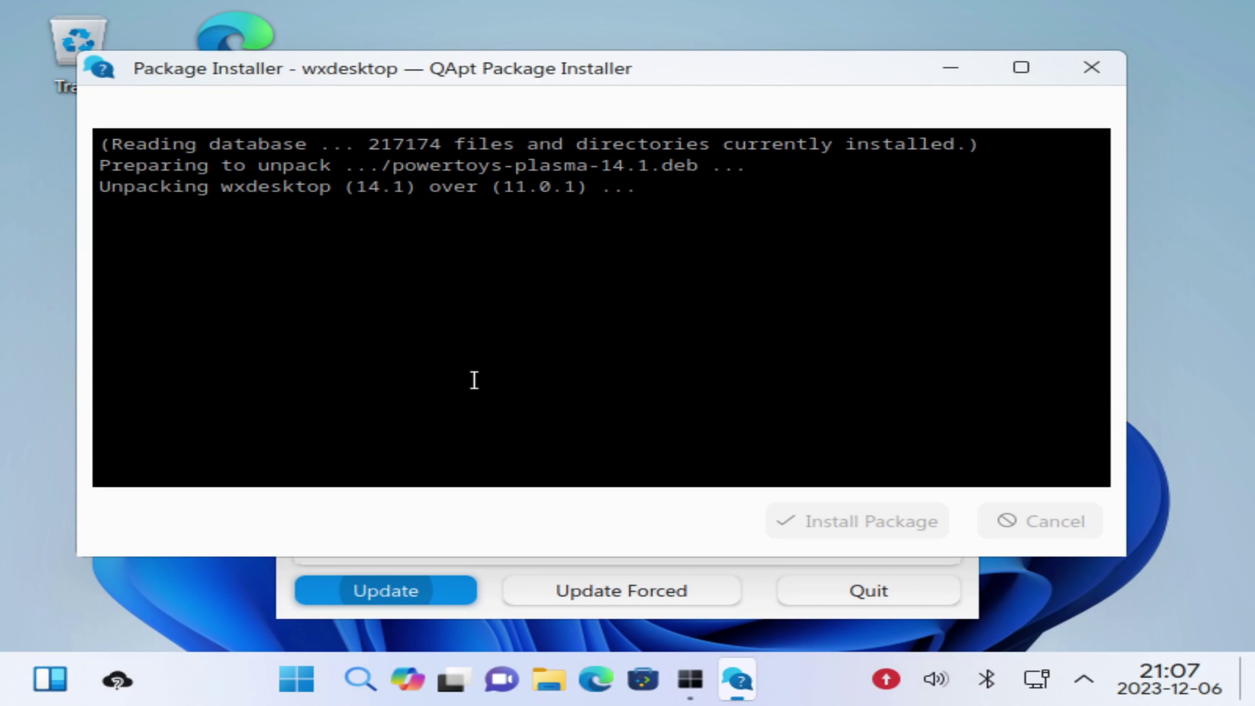
pyautogui.click(1006, 523)
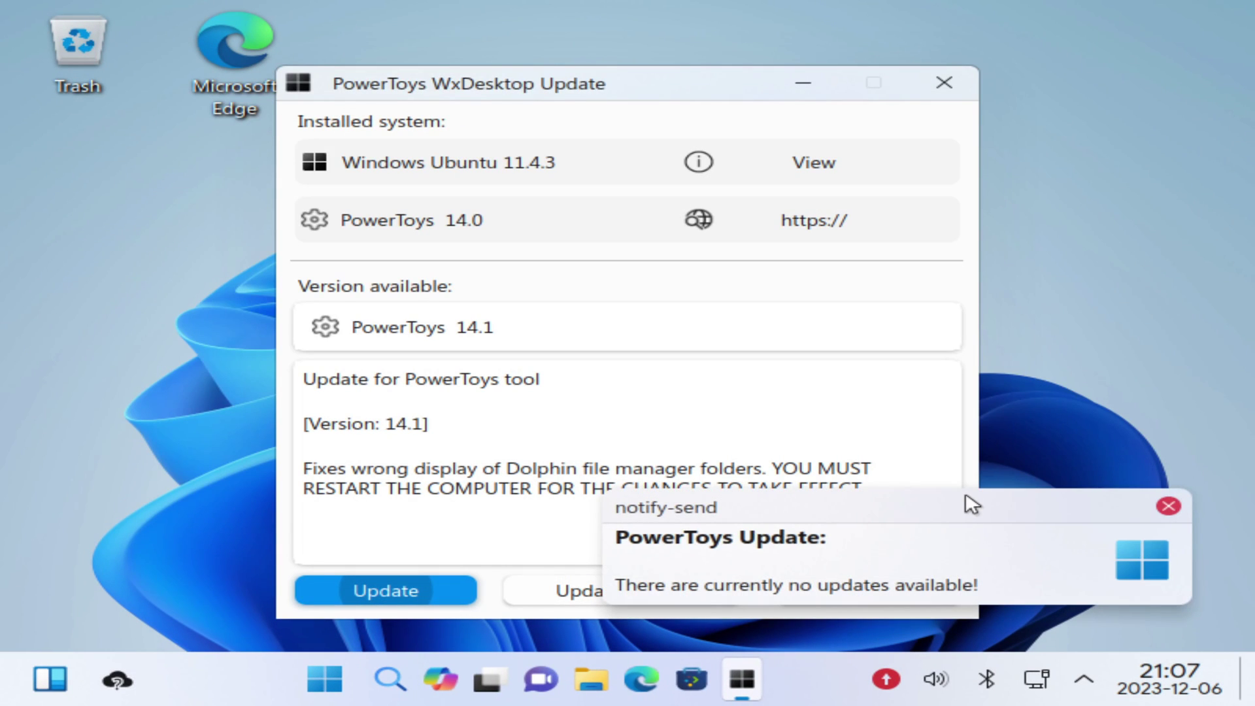
# Dismiss the no-updates notice, quit the updater, and terminate the unresponsive application
pyautogui.click(1168, 507)
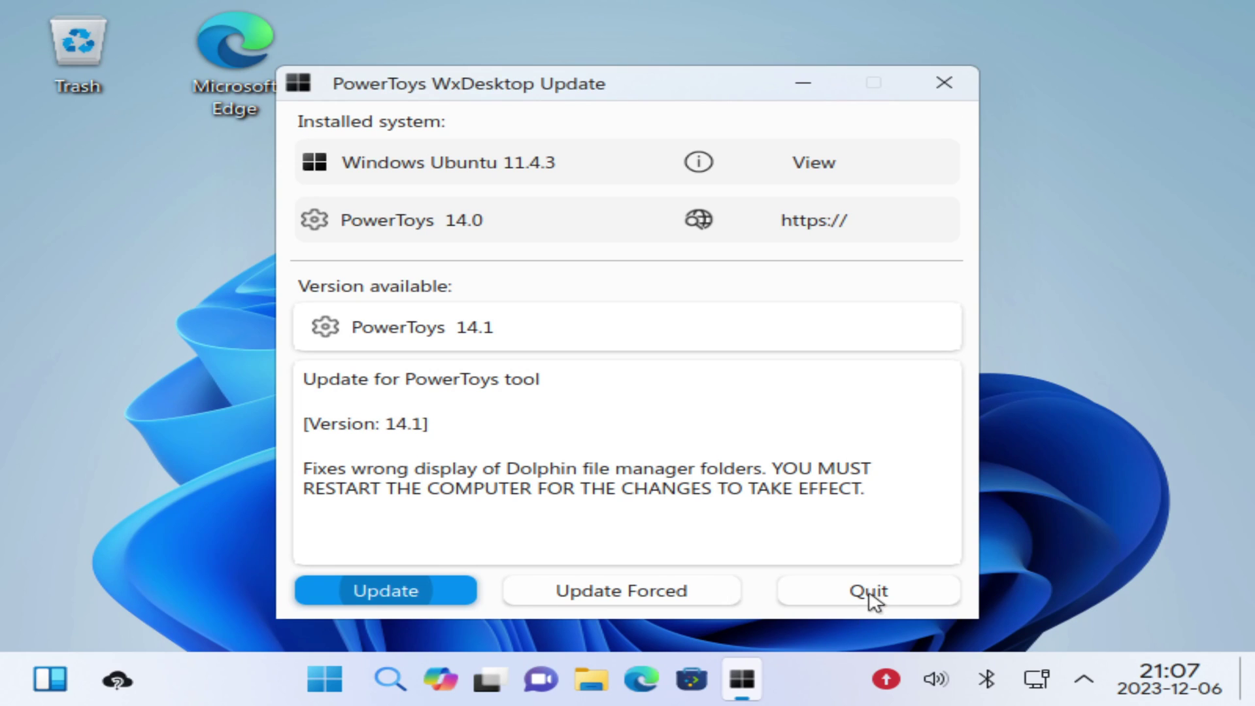
pyautogui.click(935, 91)
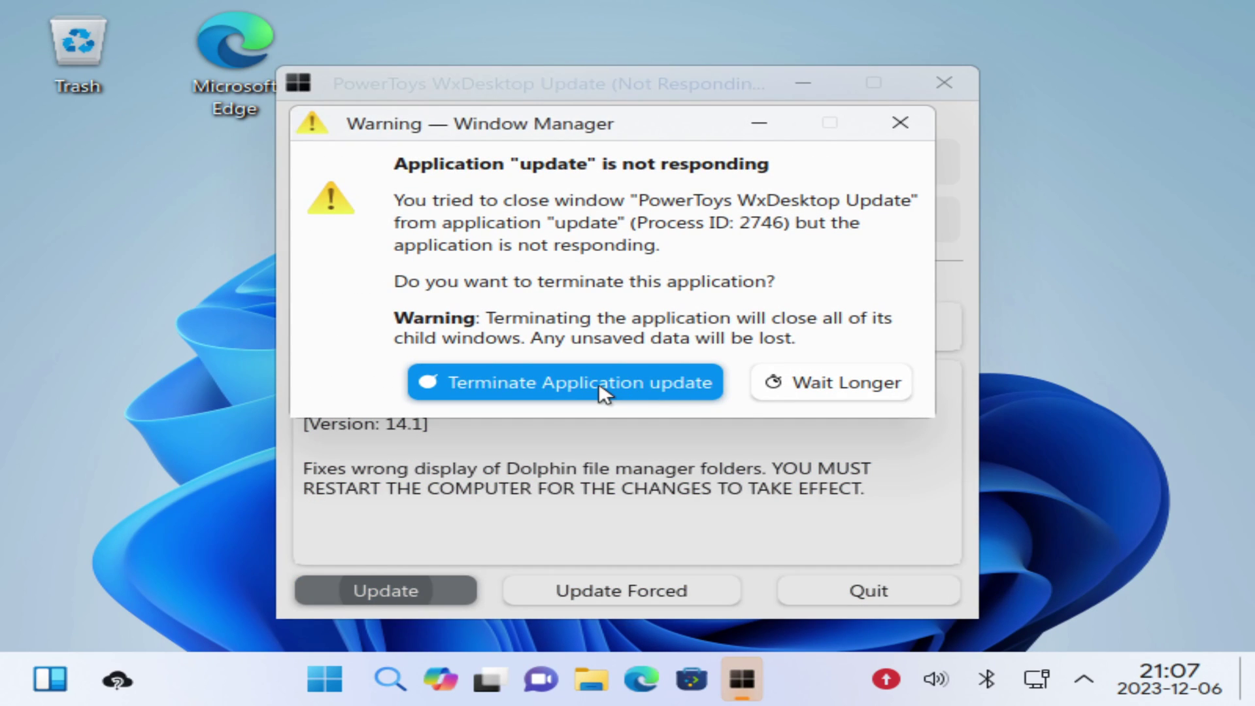
pyautogui.click(645, 382)
# Change the screen resolution from 800x600 to 2560x1440 (16:9) and keep it
pyautogui.rightClick(547, 387)
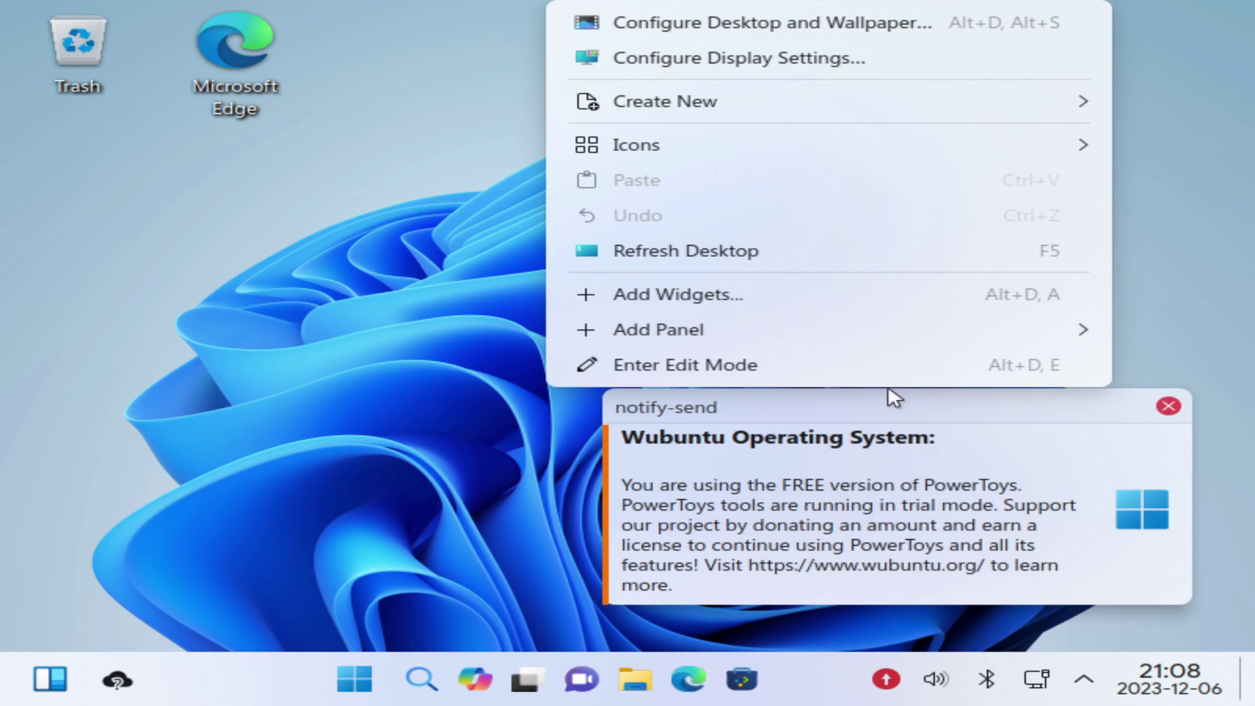
pyautogui.click(654, 57)
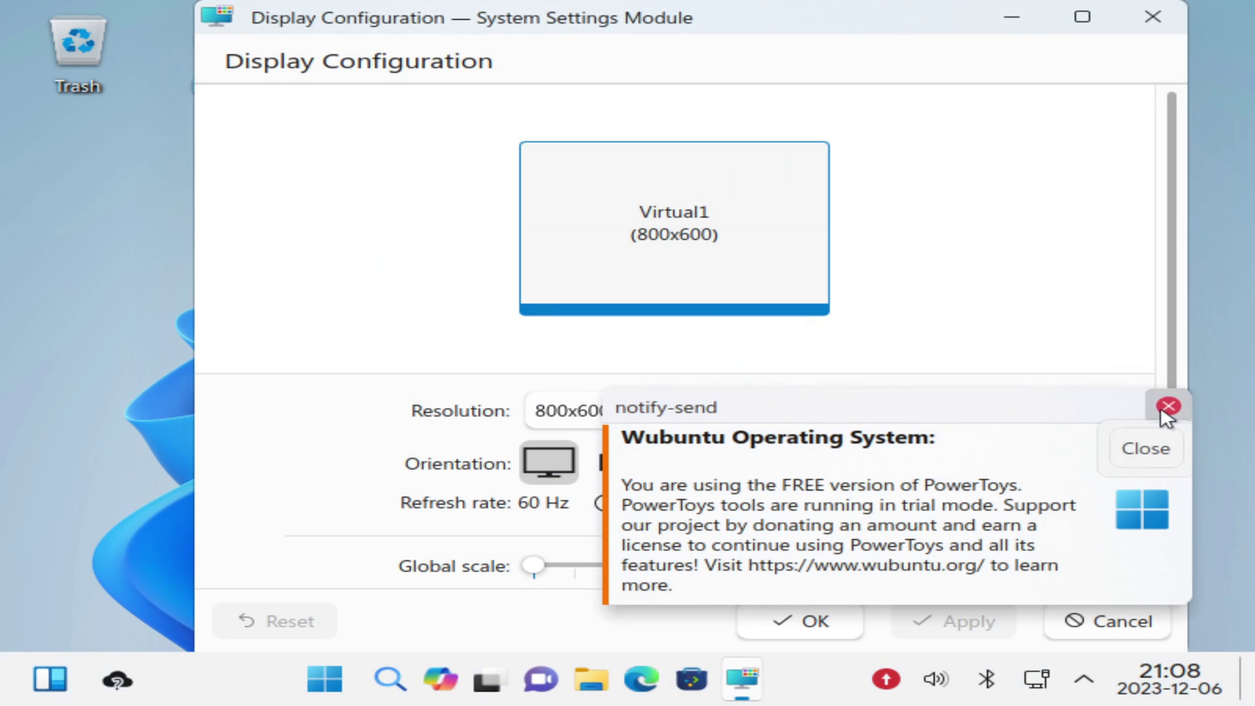
pyautogui.click(1162, 406)
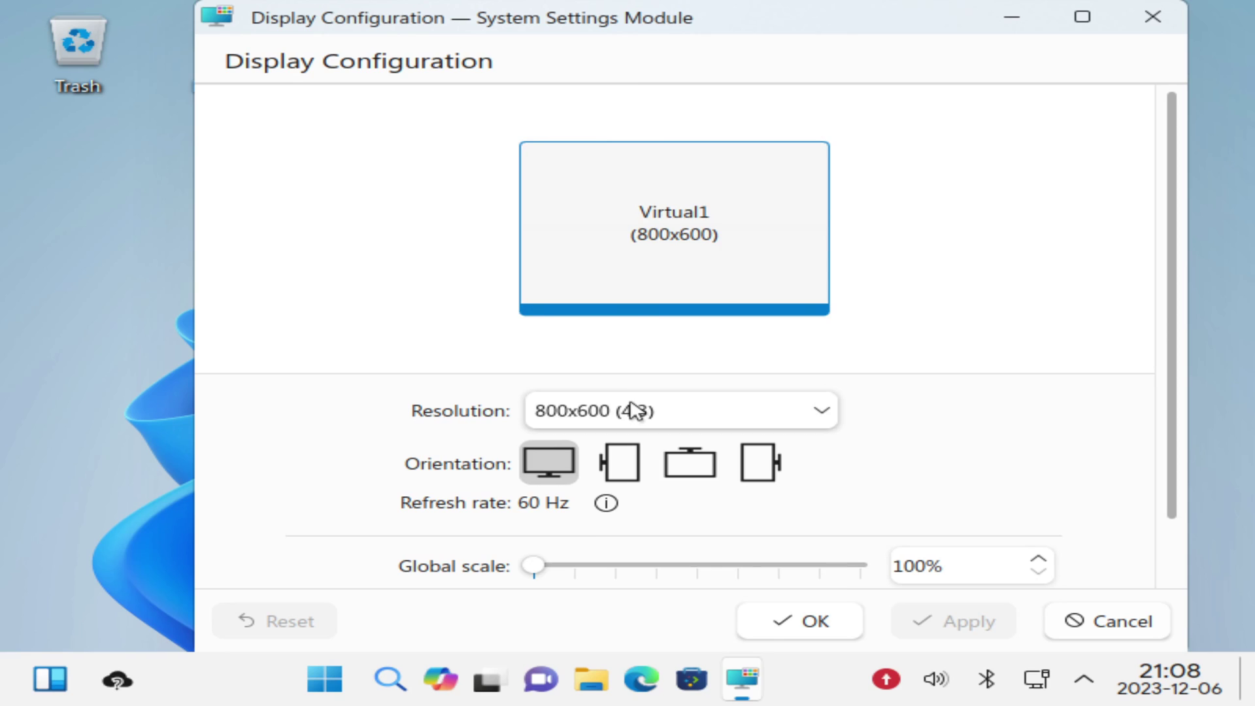
pyautogui.click(634, 409)
pyautogui.scroll(3, 719, 302)
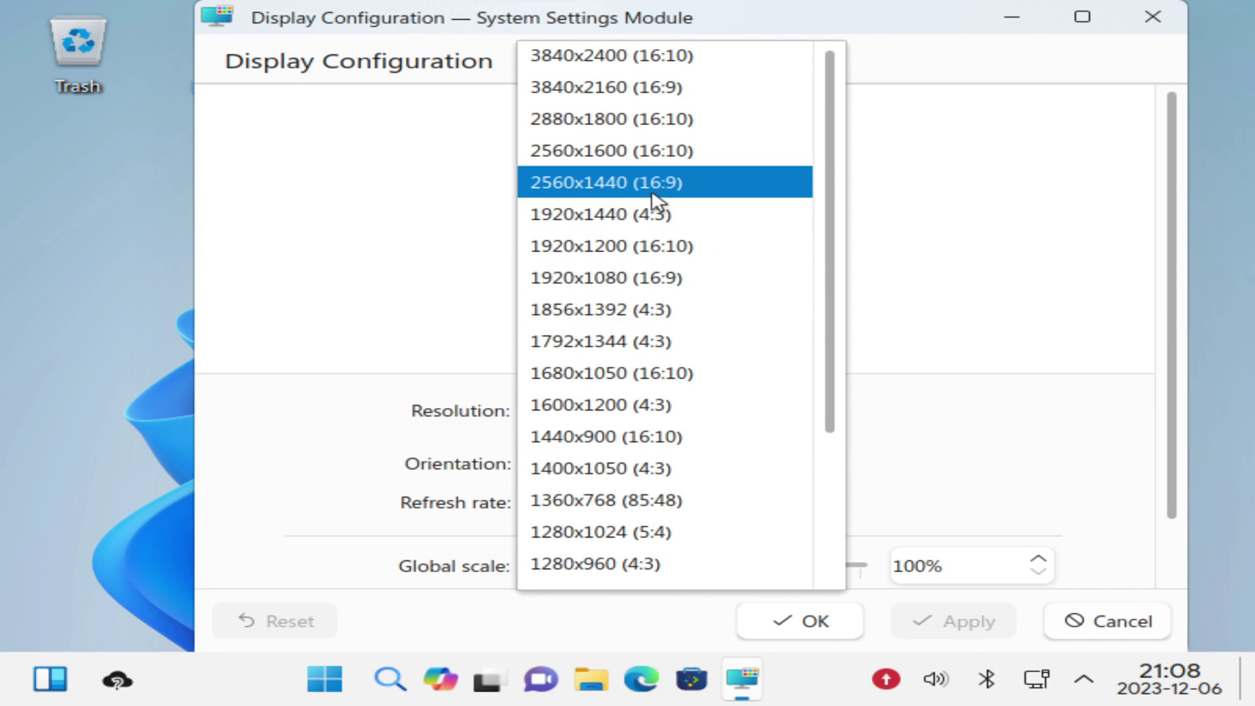
pyautogui.click(653, 186)
pyautogui.click(953, 621)
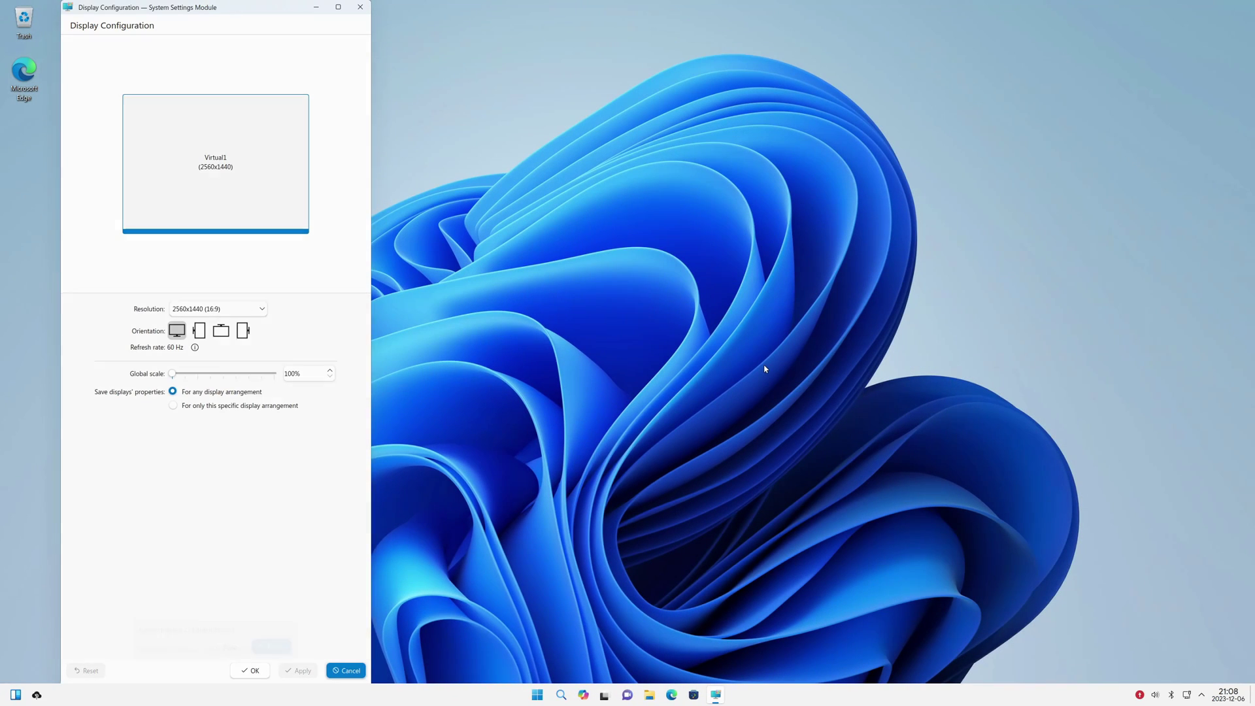
pyautogui.click(225, 368)
# Move and maximize the Display Configuration window, then close it
pyautogui.moveTo(245, 5); pyautogui.dragTo(288, 259)
pyautogui.doubleClick(289, 258)
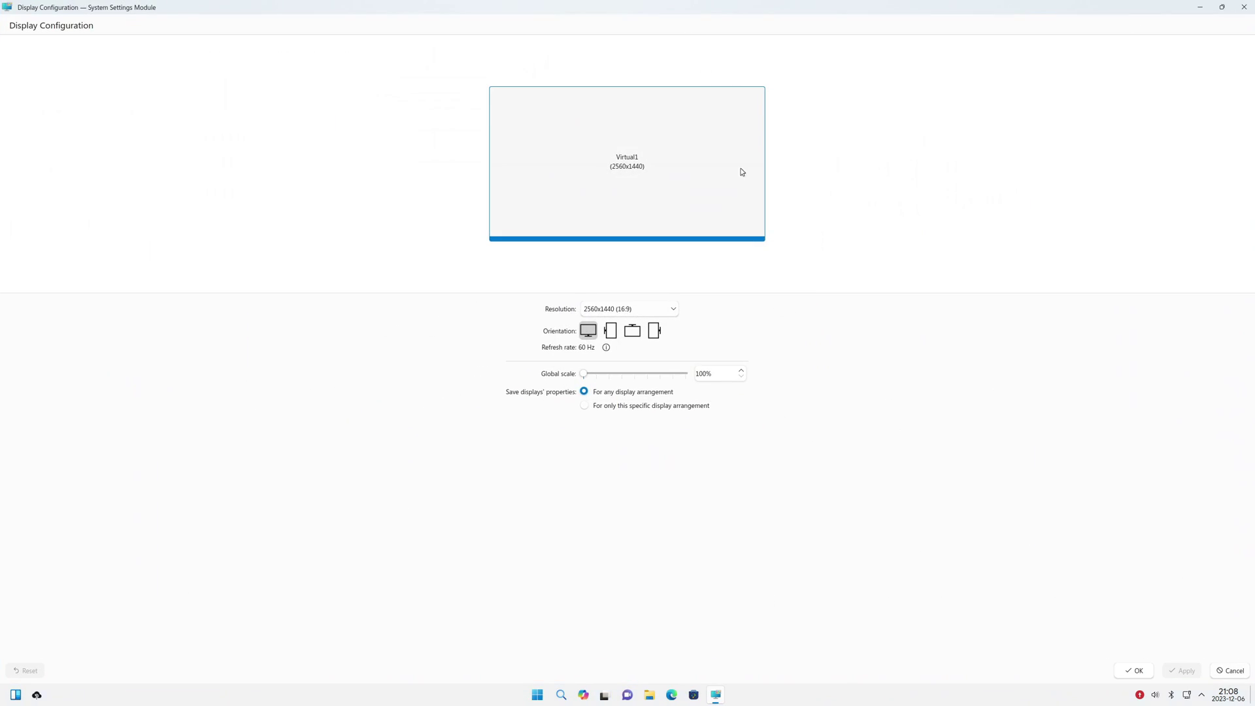
pyautogui.click(1244, 7)
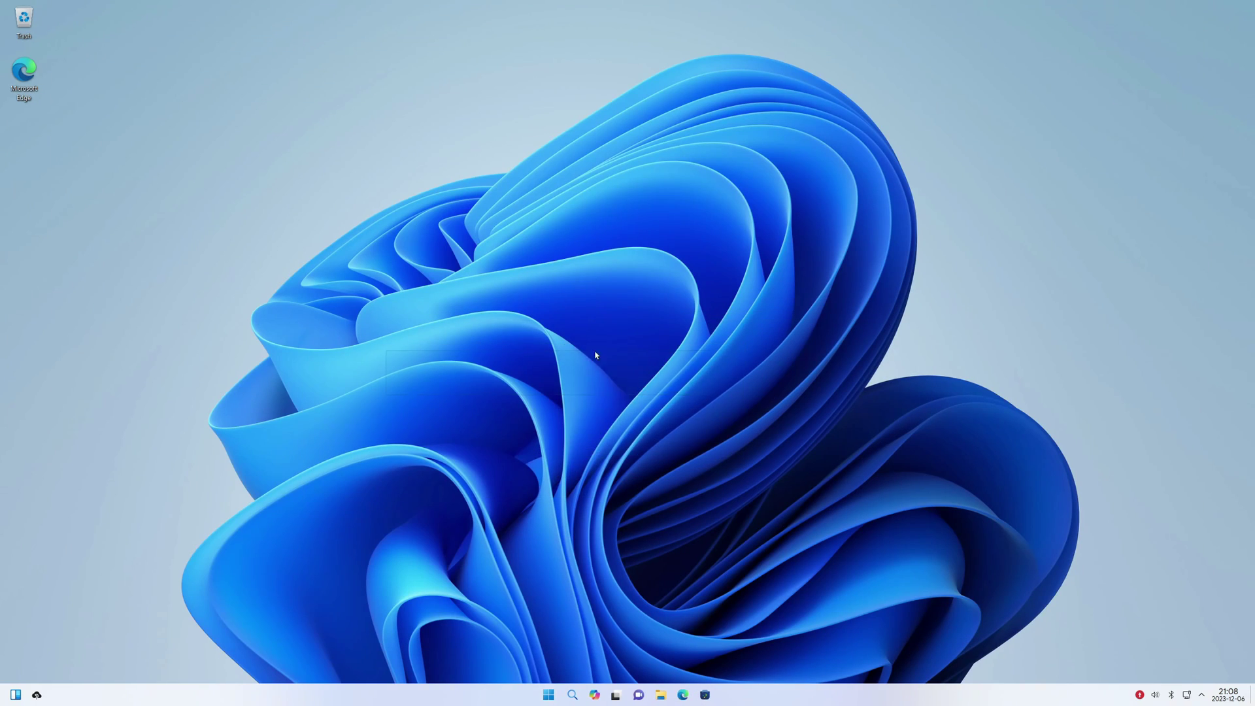
# Open Start and select the current account to show its Users settings
pyautogui.rightClick(565, 346)
pyautogui.click(518, 442)
pyautogui.rightClick(518, 437)
pyautogui.press('super')
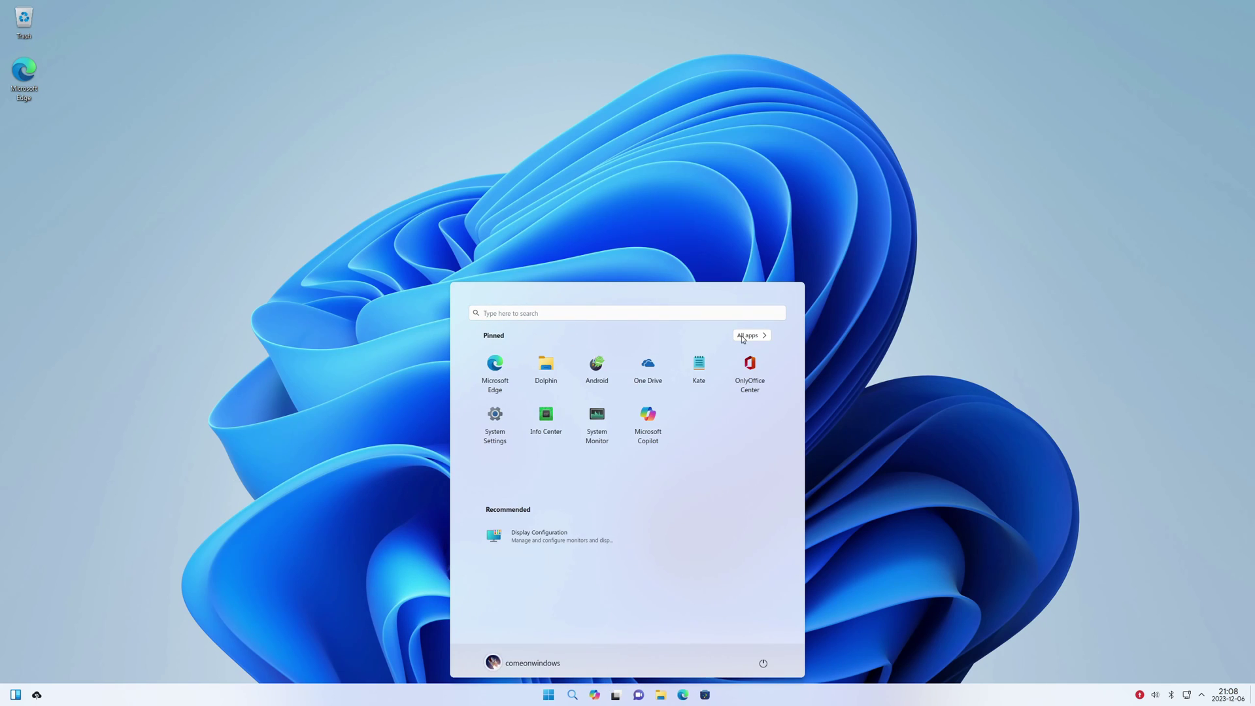
pyautogui.click(493, 663)
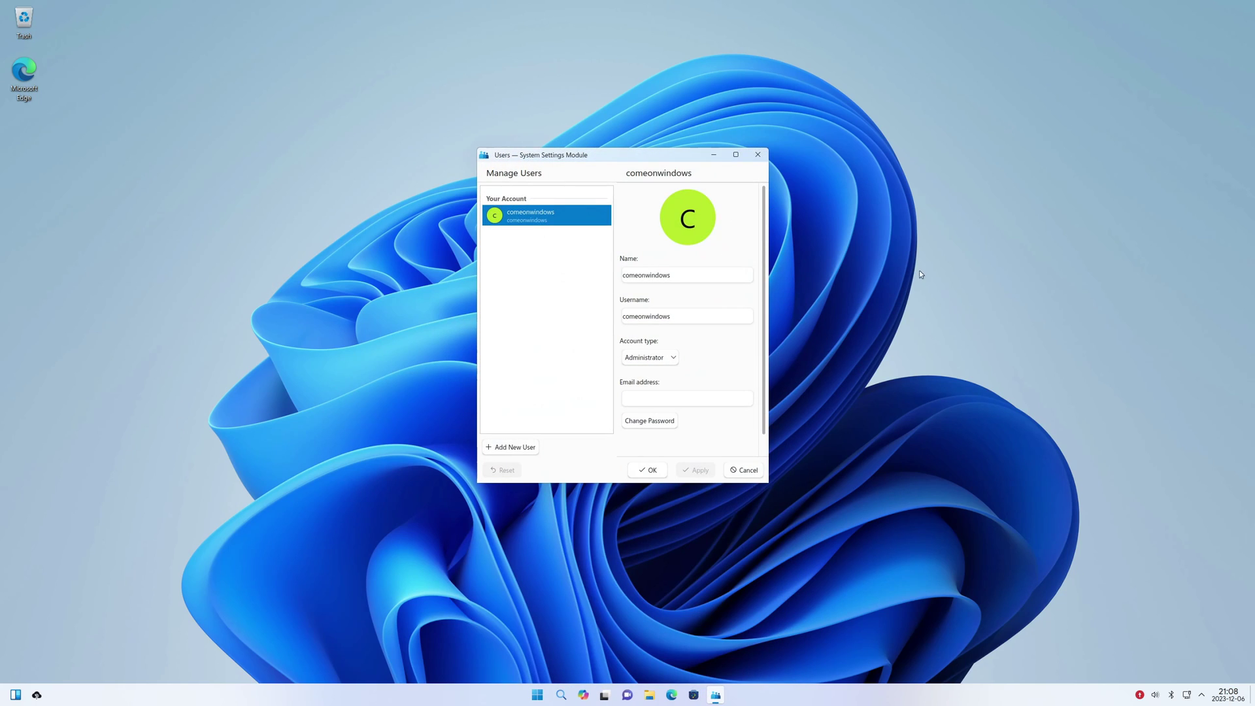
# Close the Users settings and bring up the Settings app
pyautogui.click(757, 155)
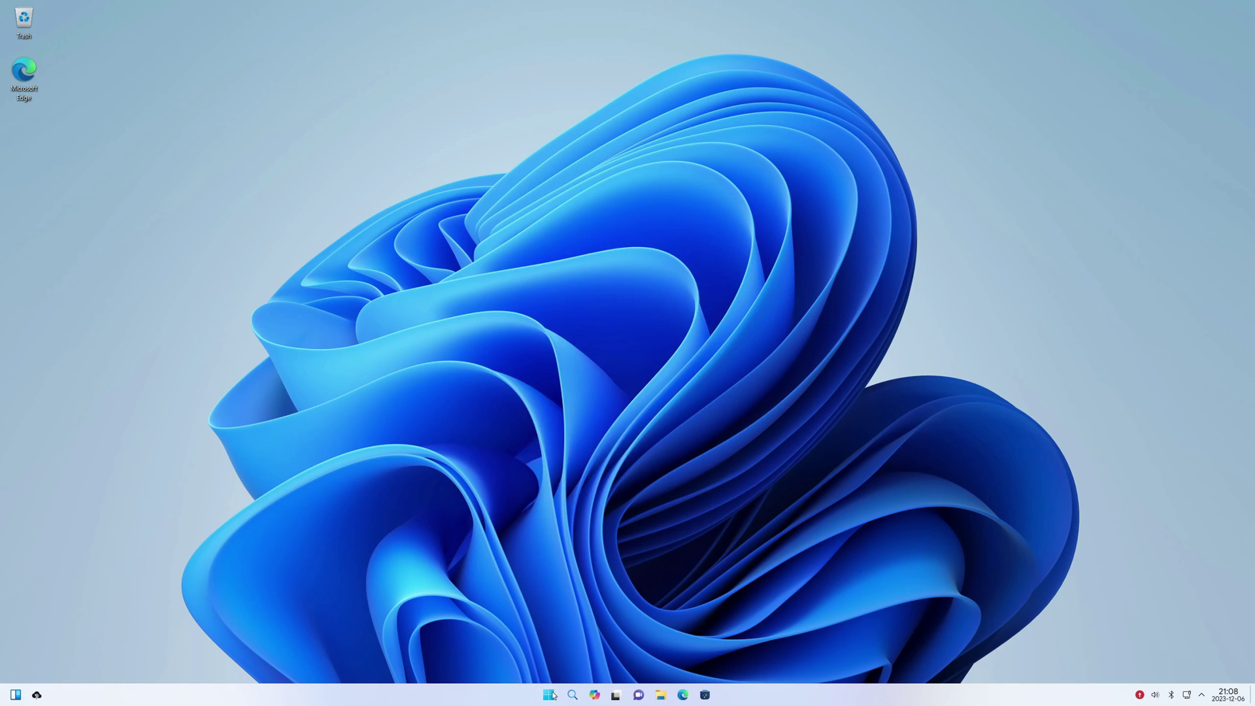
pyautogui.click(550, 695)
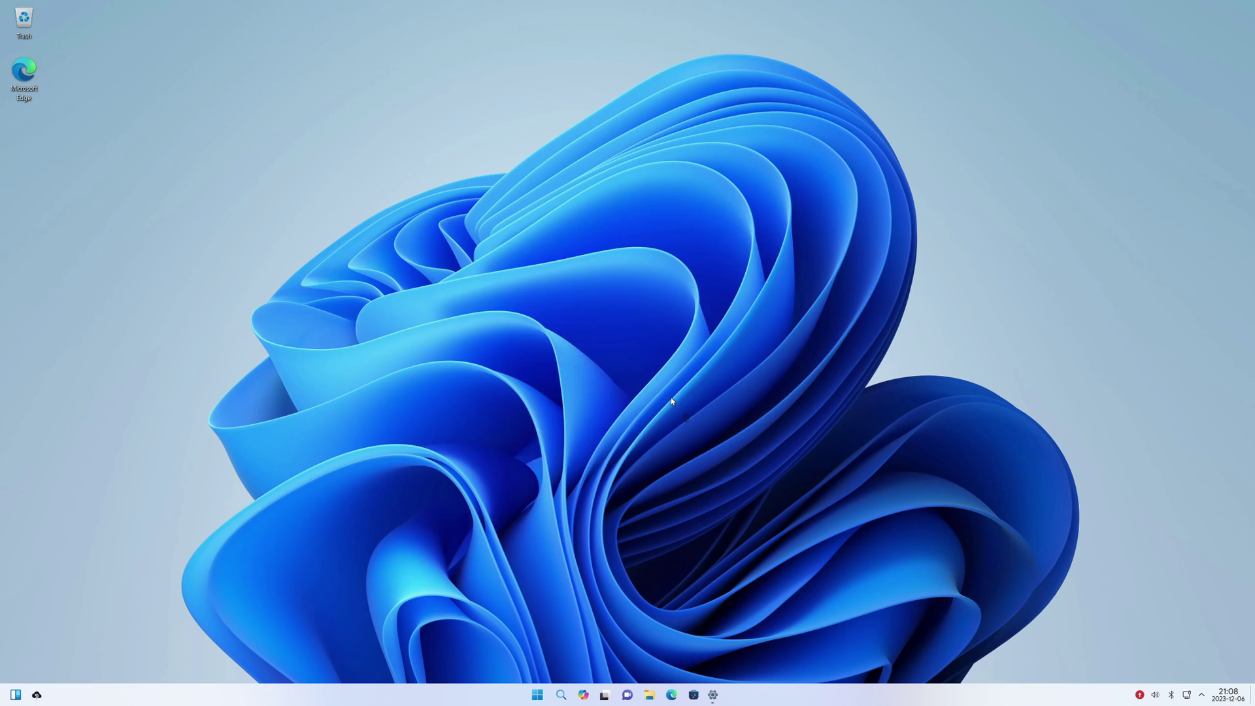
pyautogui.moveTo(620, 200); pyautogui.dragTo(743, 177)
# Browse the display module's Display Configuration, Desktop Effects and Night Color pages, then close it
pyautogui.click(787, 325)
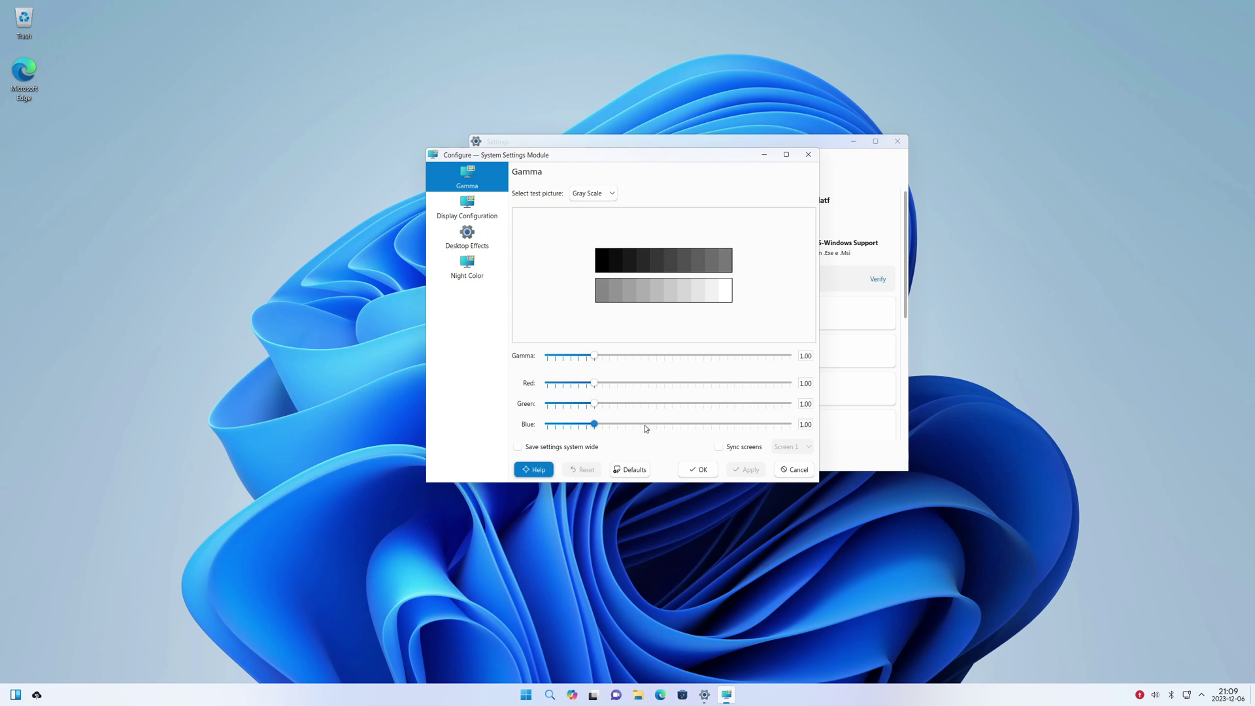
pyautogui.click(466, 208)
pyautogui.click(467, 237)
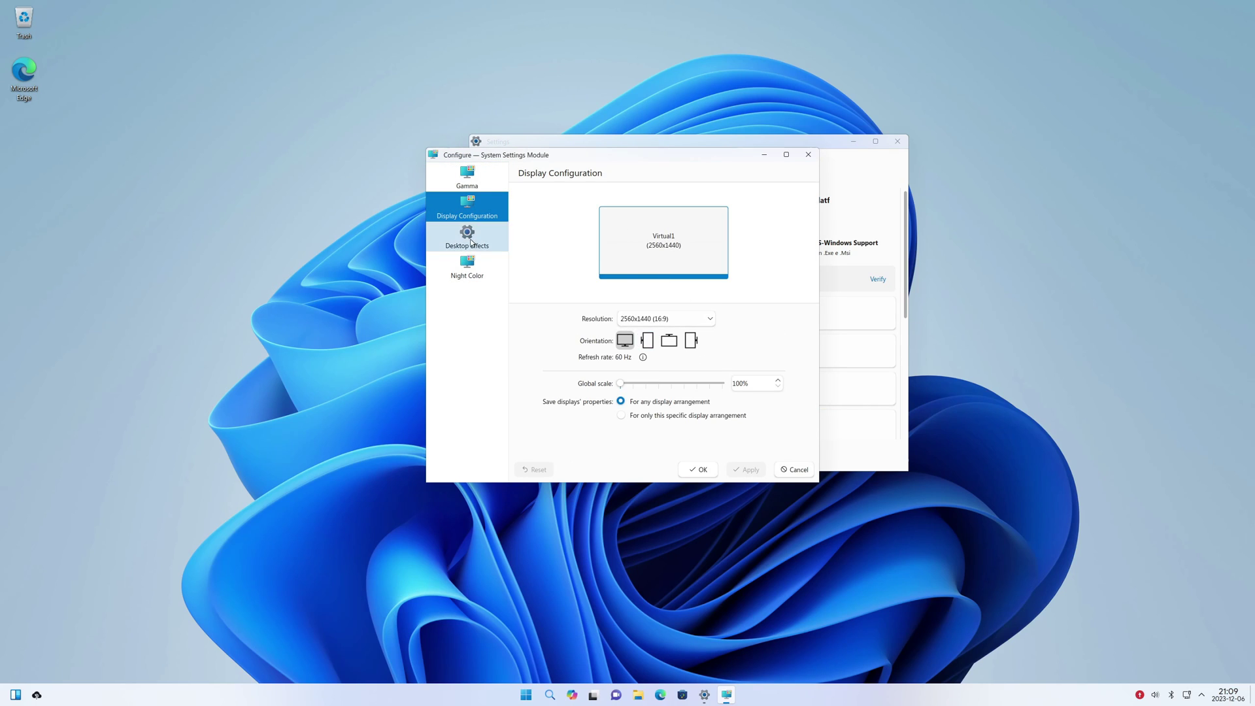
pyautogui.scroll(-5, 614, 353)
pyautogui.scroll(-5, 615, 357)
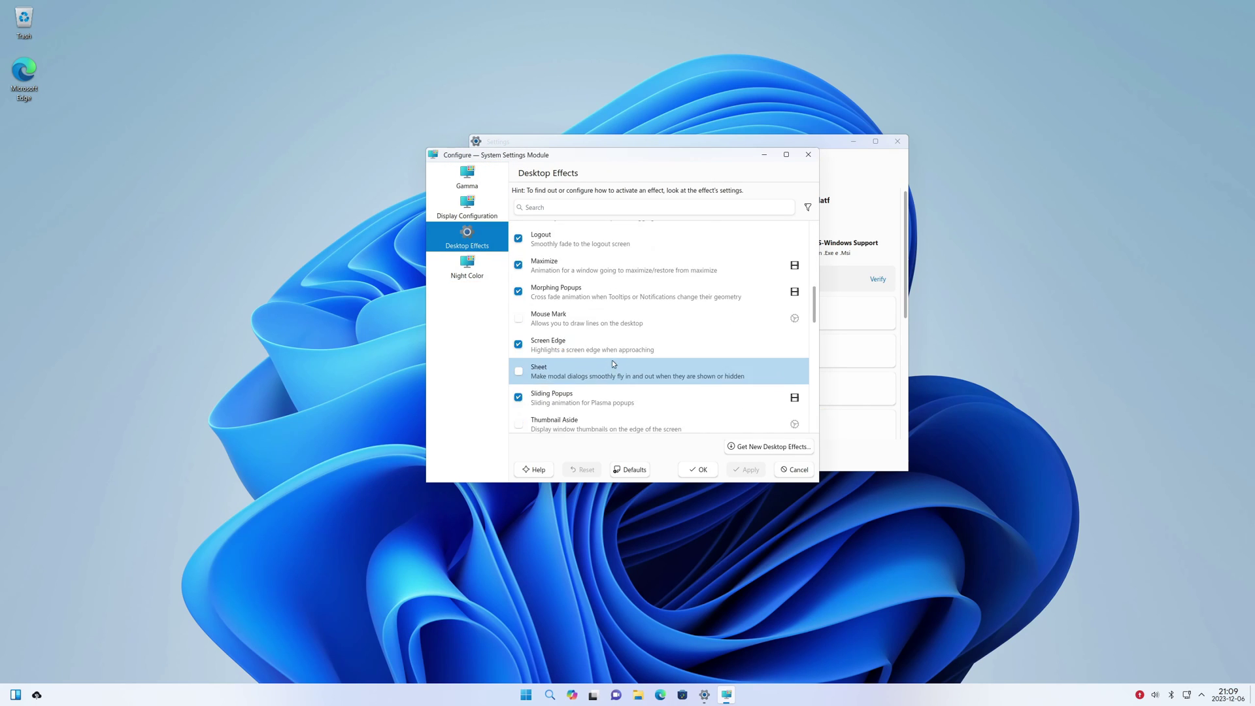
pyautogui.press('Down')
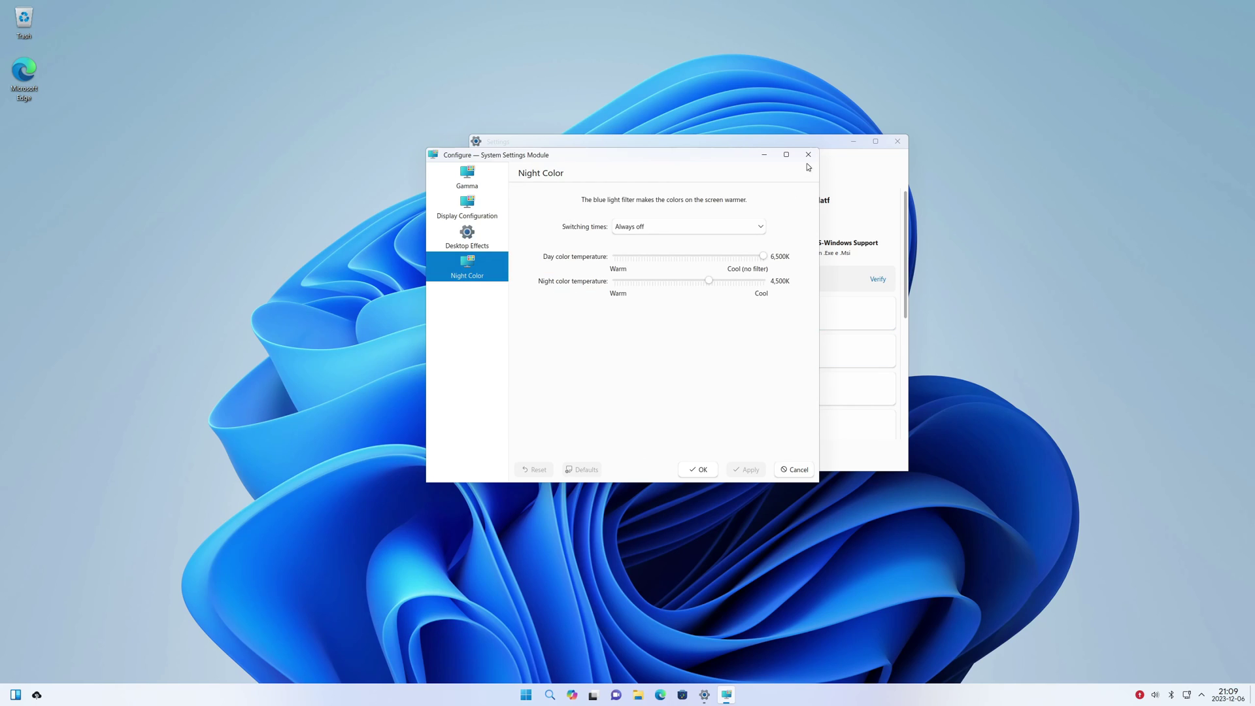
pyautogui.click(808, 155)
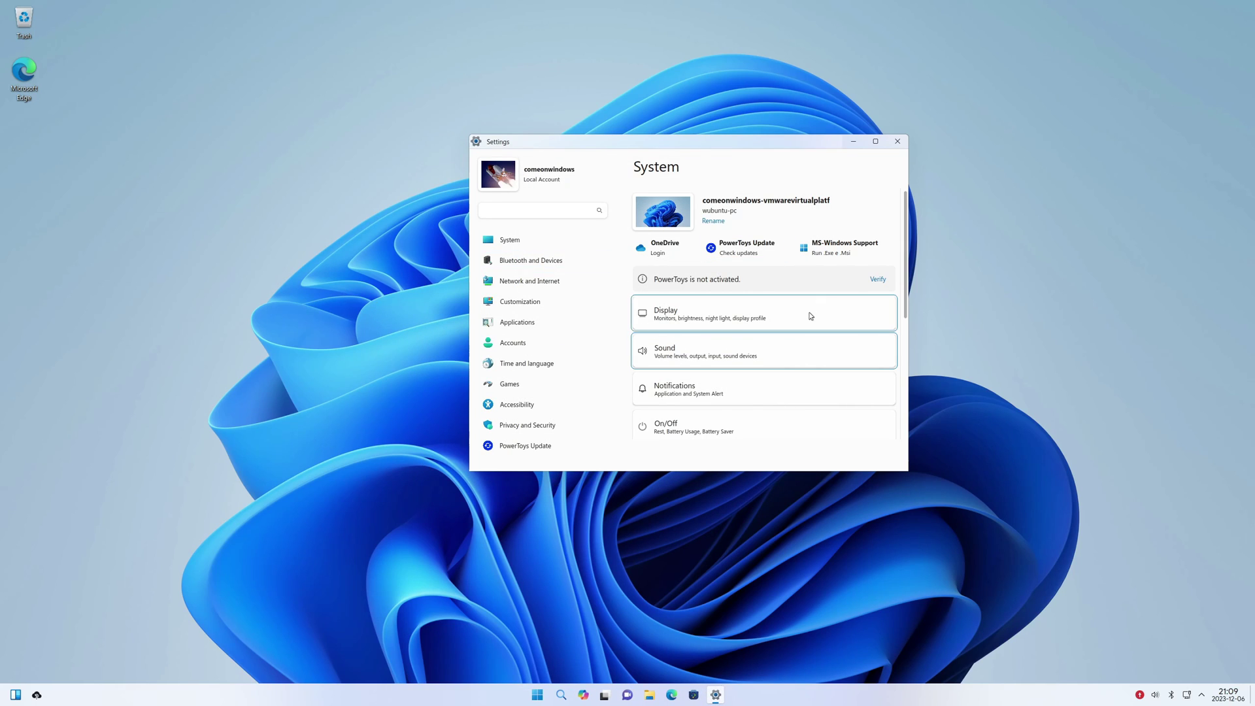
# Close the Audio and Notifications windows, then disable Screen Energy Saving and apply
pyautogui.click(746, 174)
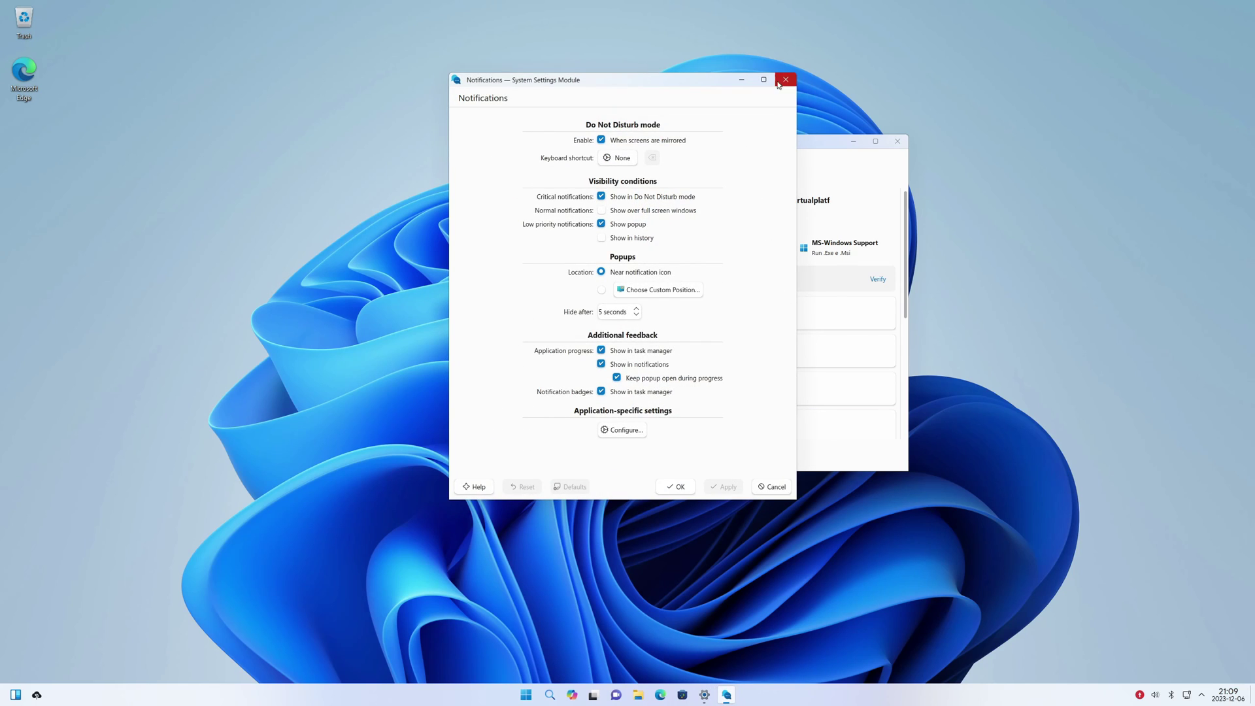
pyautogui.click(778, 83)
pyautogui.click(876, 425)
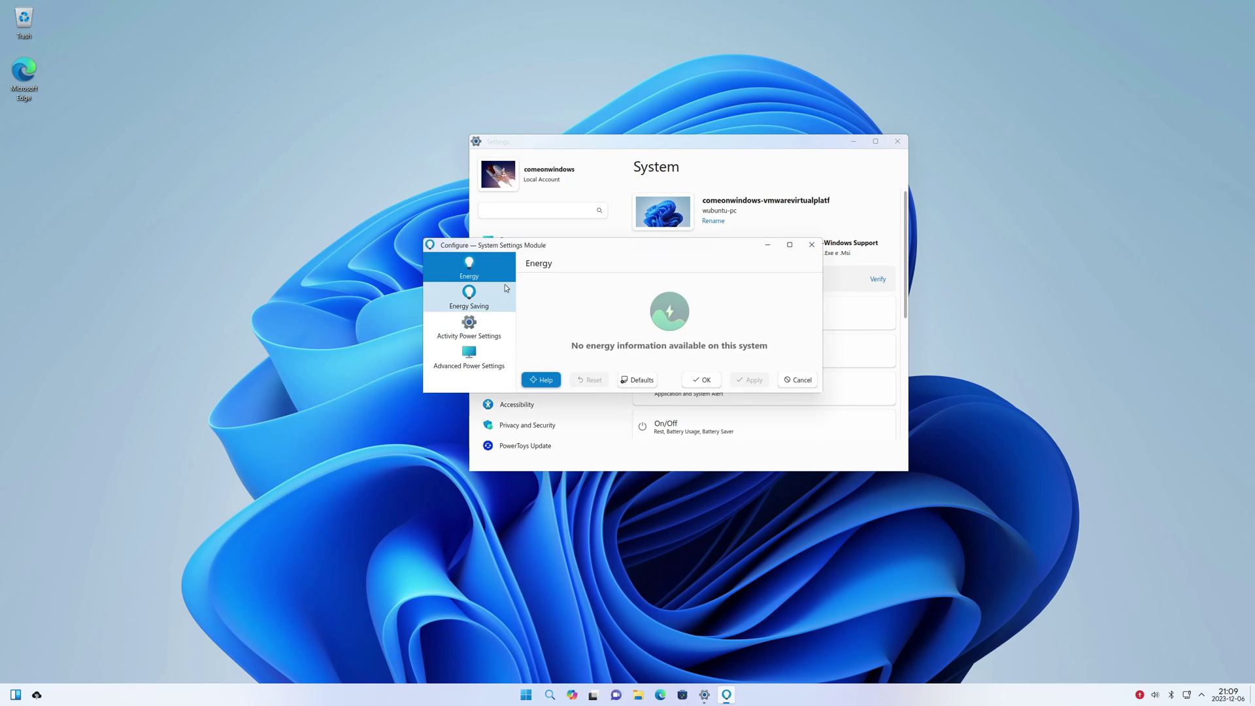
pyautogui.click(504, 294)
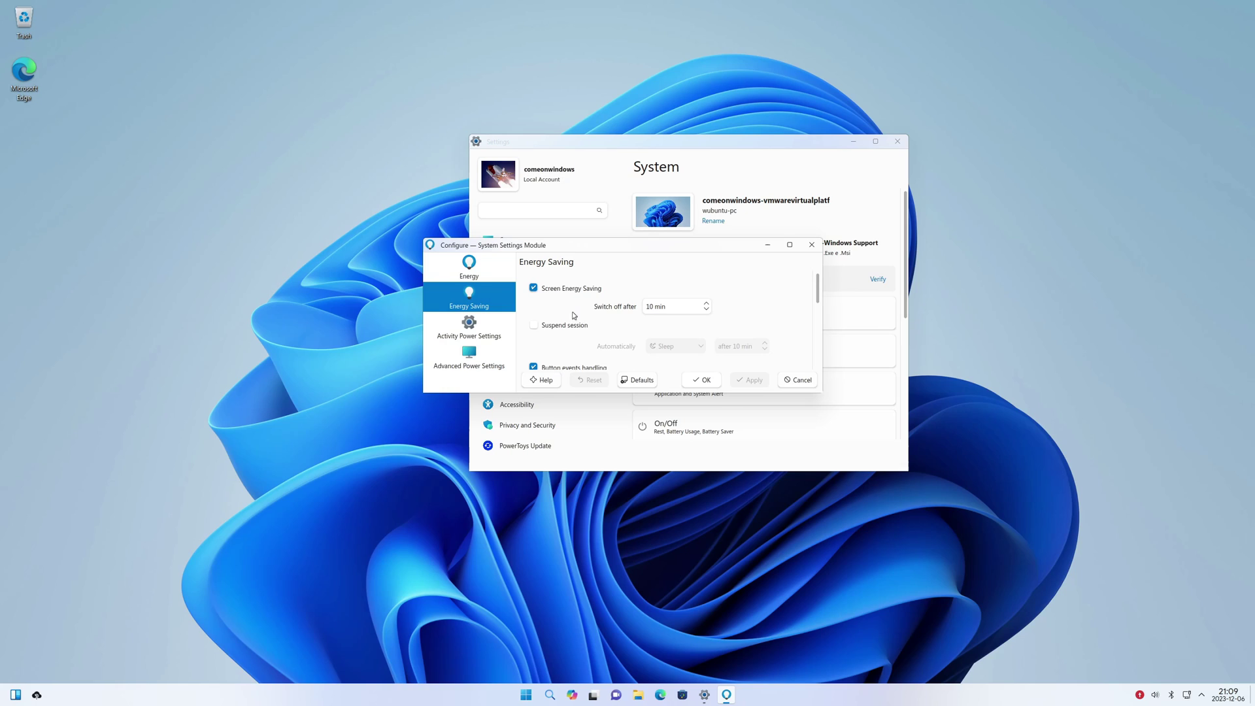
pyautogui.click(706, 309)
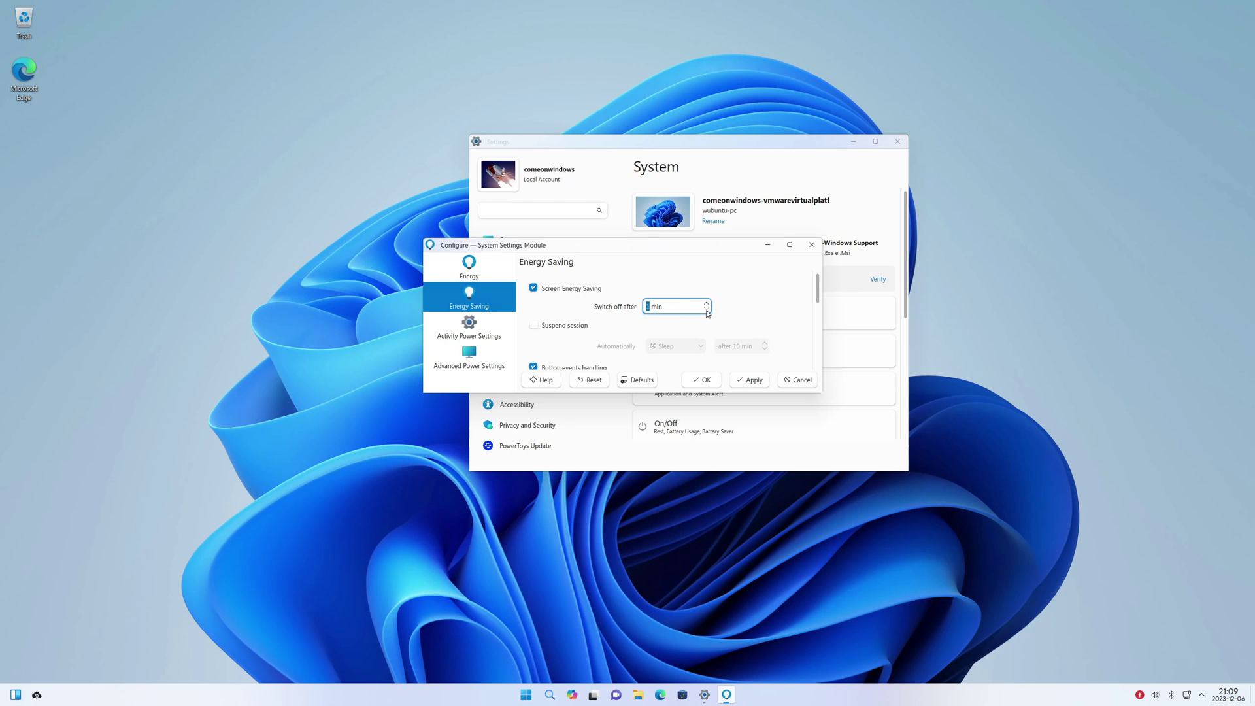
pyautogui.click(551, 294)
pyautogui.click(741, 380)
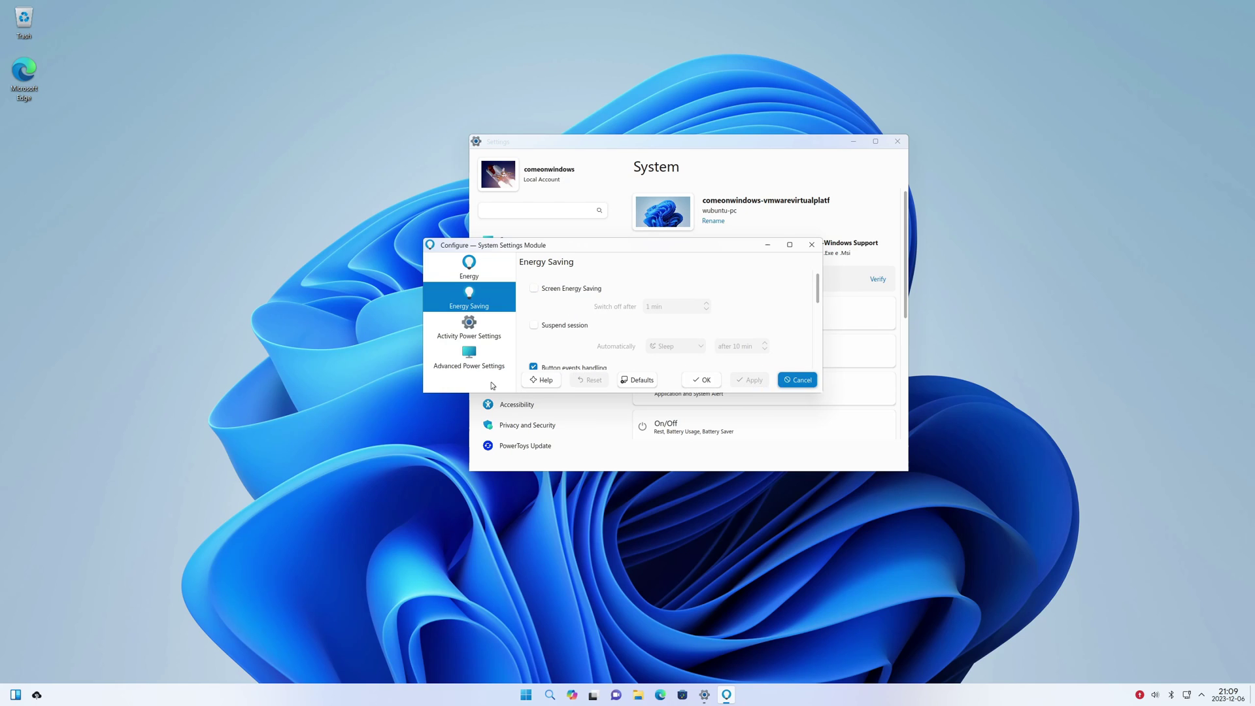
# View the Activity and Advanced Power Settings pages, then go to Bluetooth and Devices
pyautogui.click(468, 327)
pyautogui.press('Down')
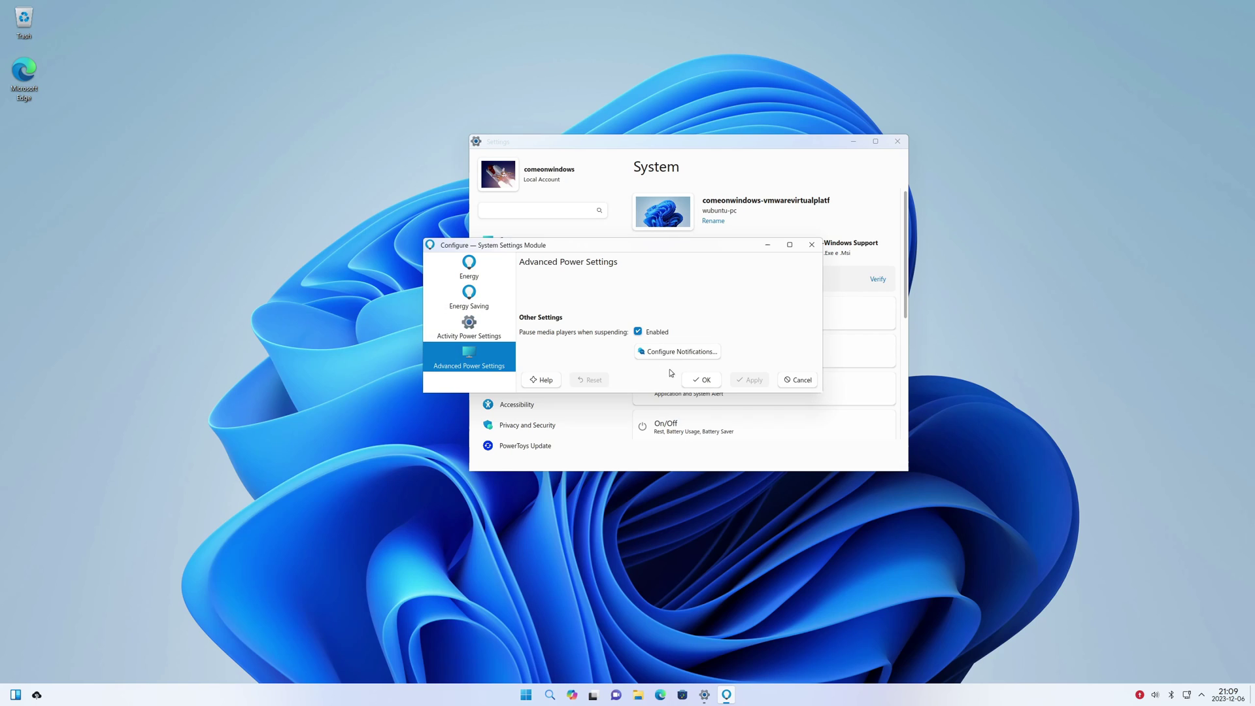
pyautogui.click(701, 379)
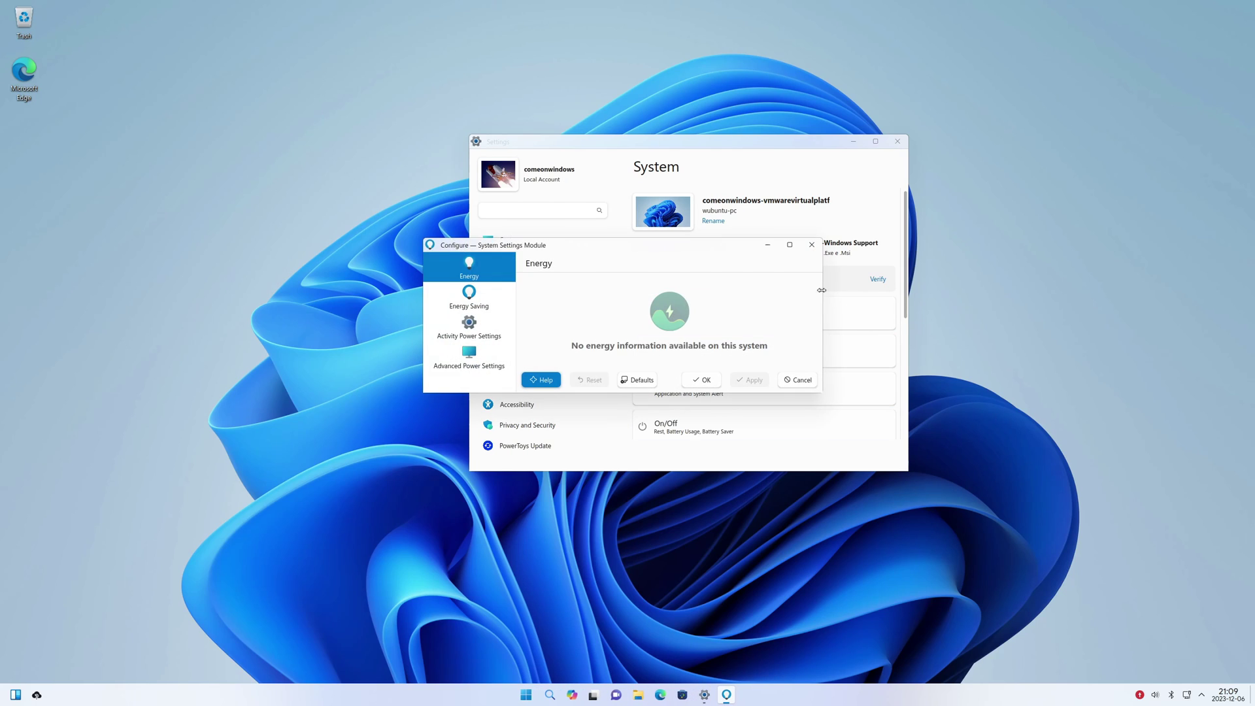
pyautogui.click(531, 260)
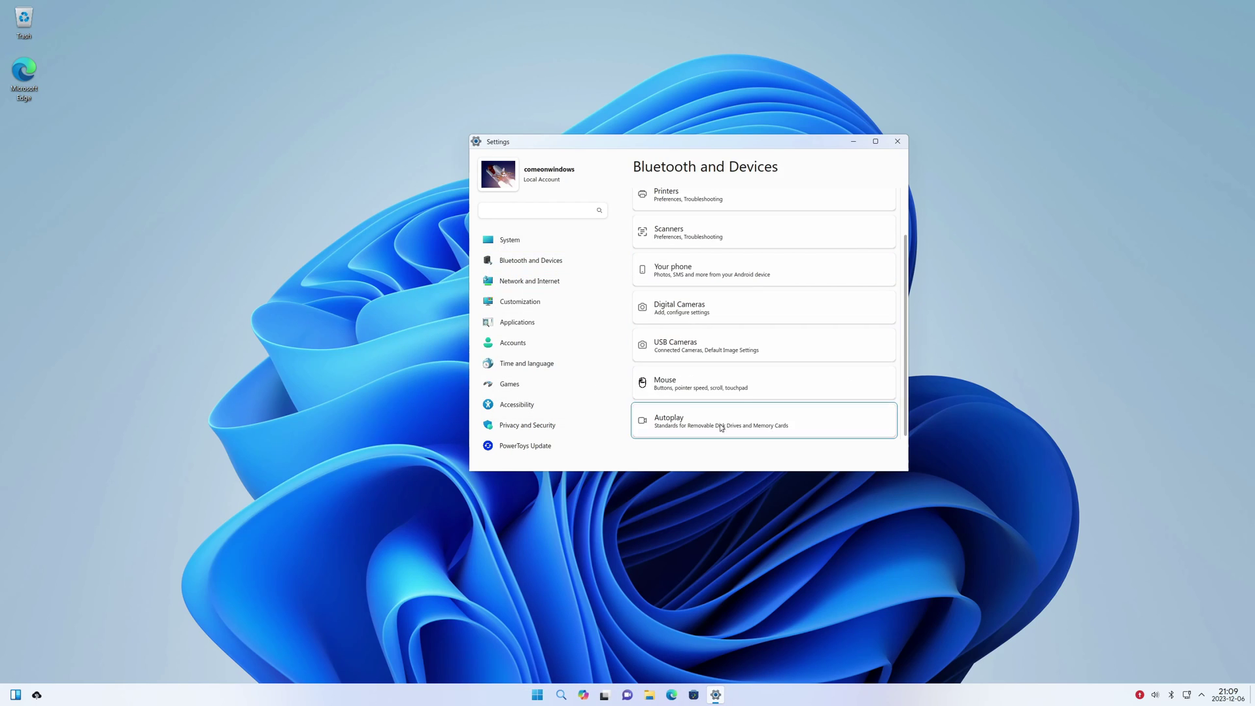
# Check the Devices, Bluetooth search, printer and scanner options
pyautogui.click(817, 264)
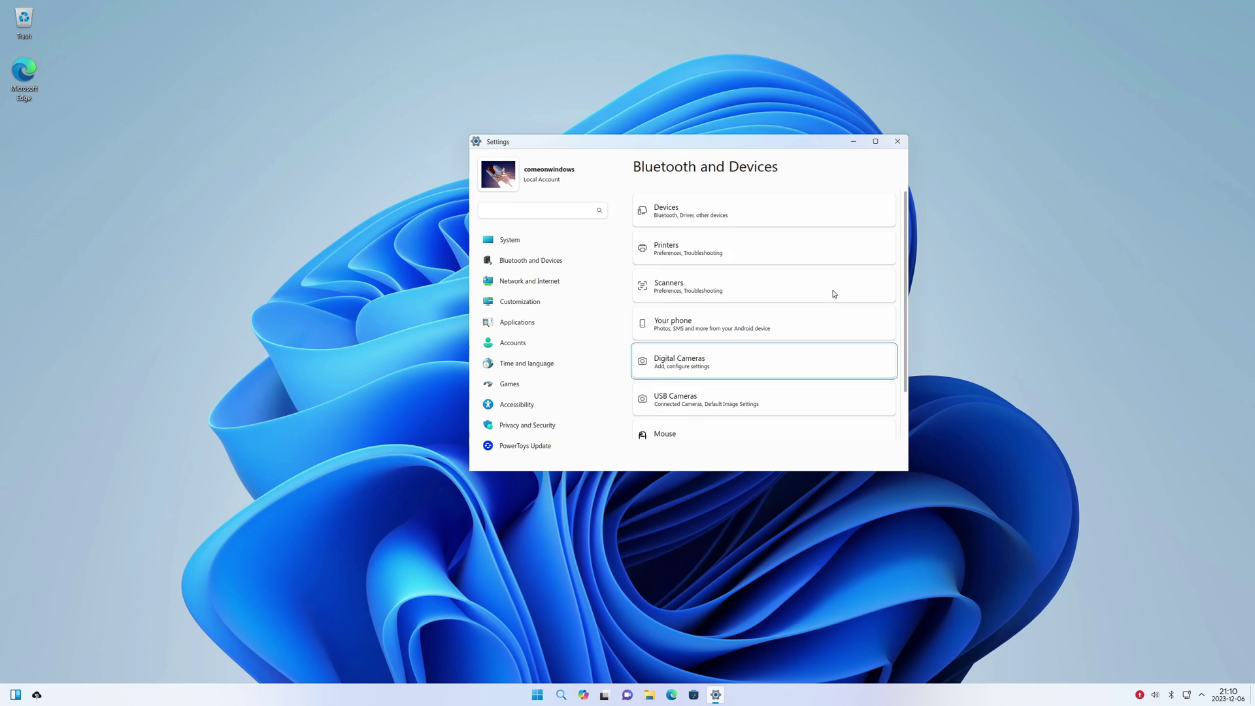
pyautogui.click(708, 214)
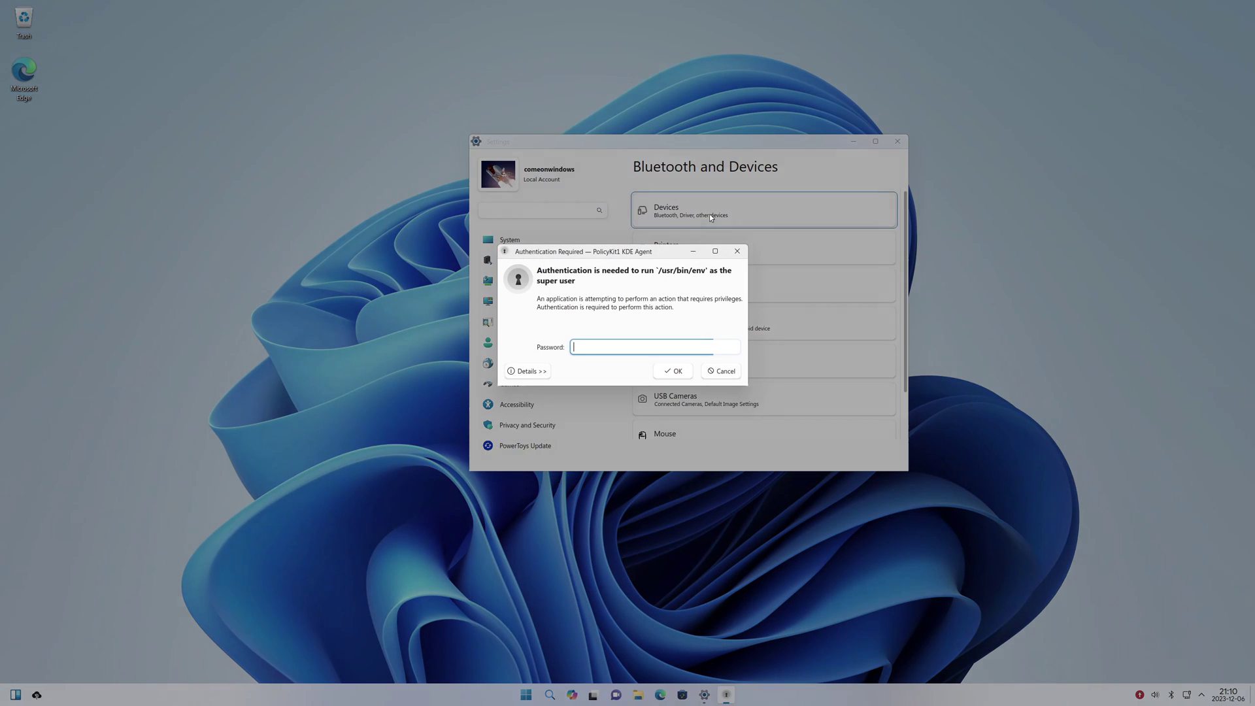
pyautogui.press('Return')
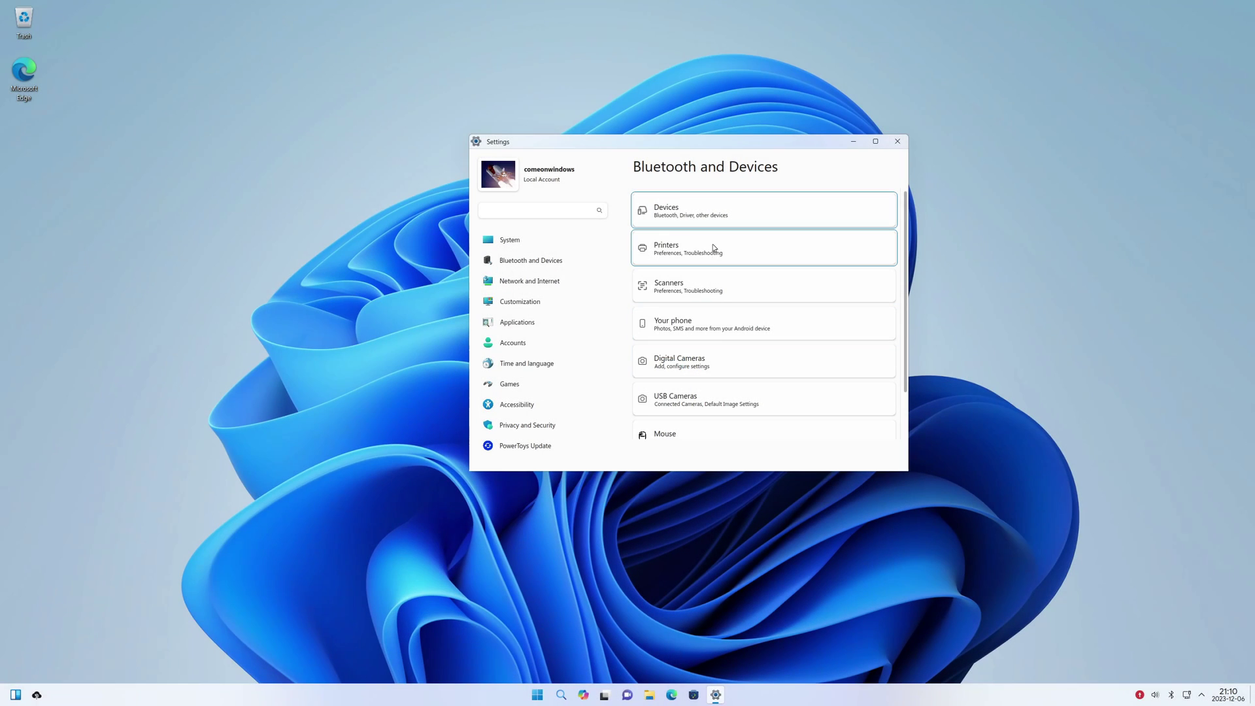
pyautogui.click(791, 243)
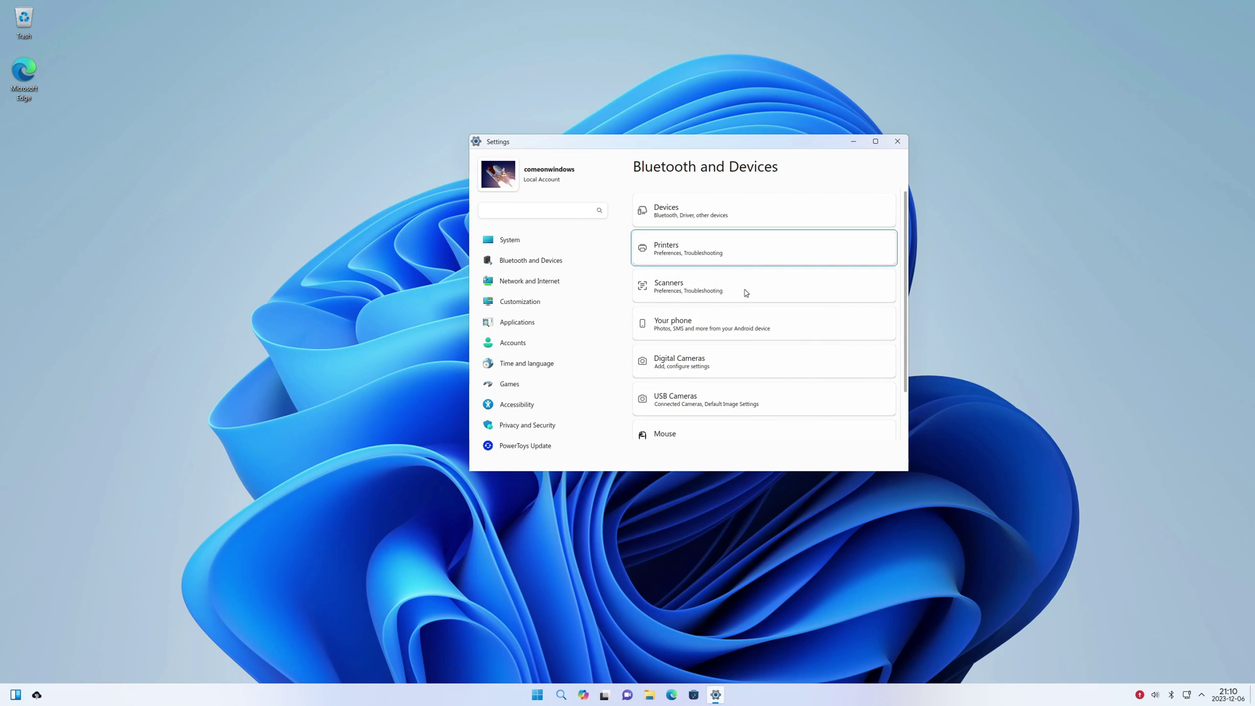
pyautogui.click(798, 172)
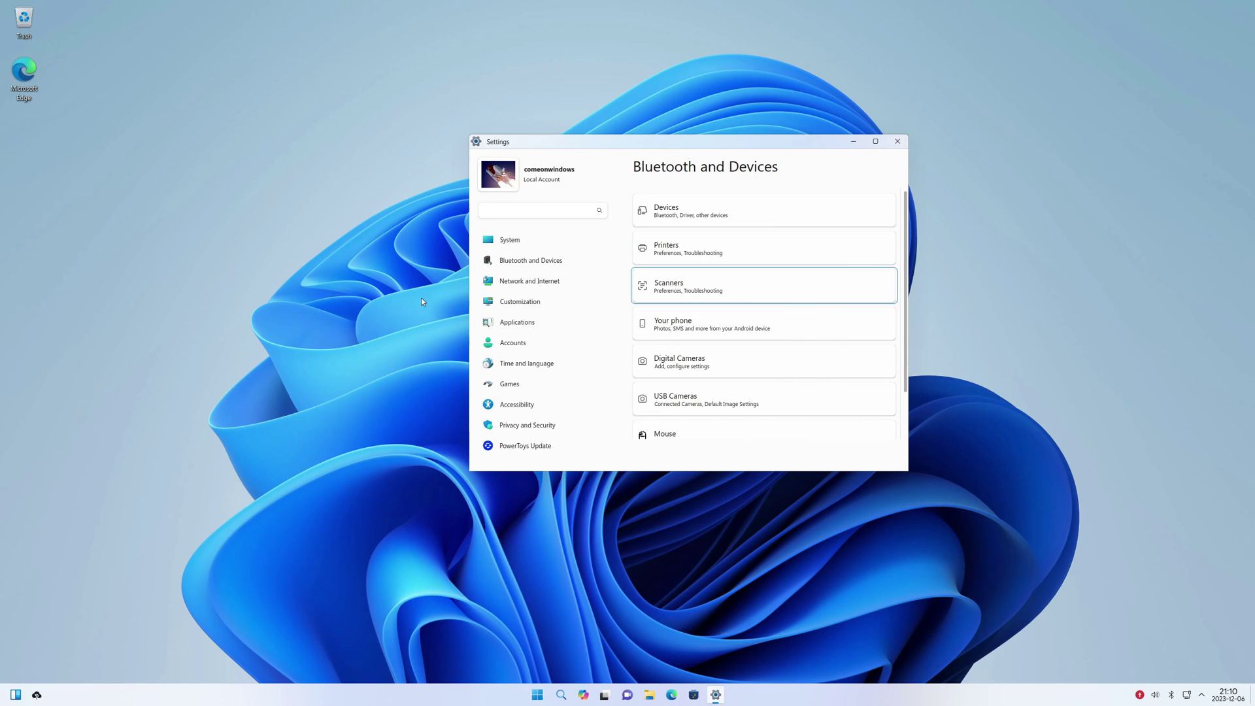
pyautogui.click(681, 286)
pyautogui.click(729, 268)
# Choose the dark theme on the Customization page
pyautogui.click(537, 282)
pyautogui.click(532, 304)
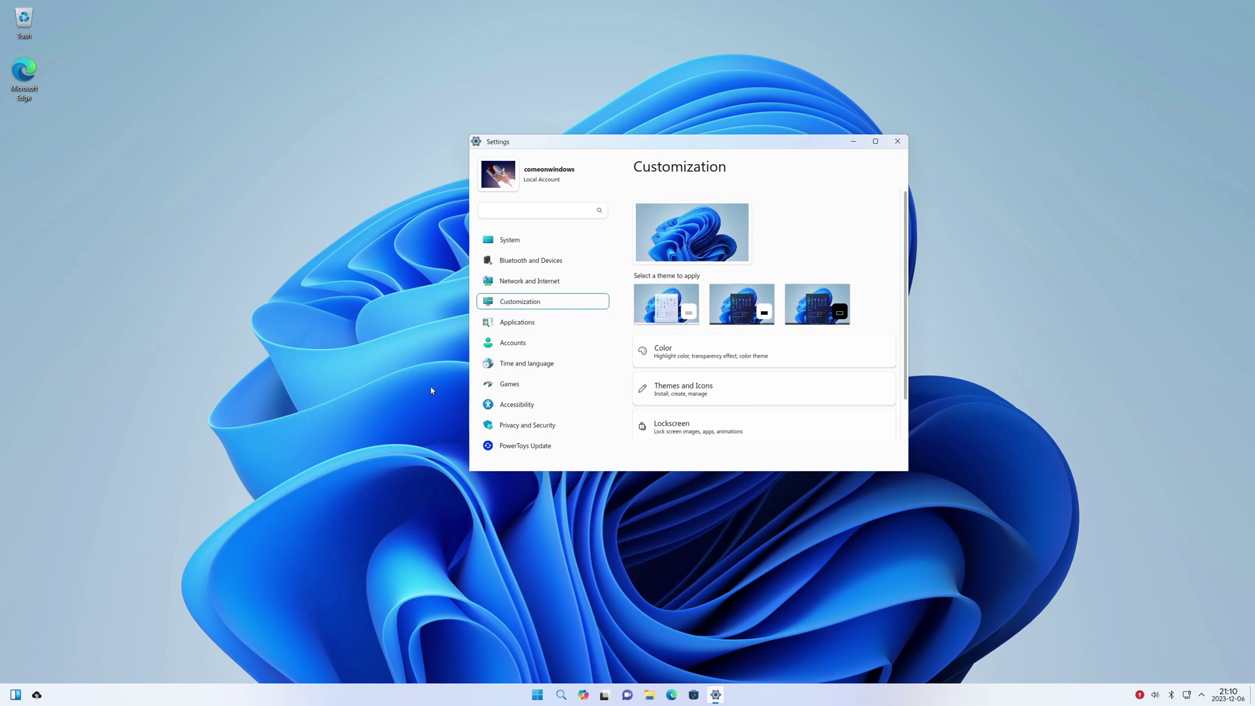
pyautogui.click(742, 304)
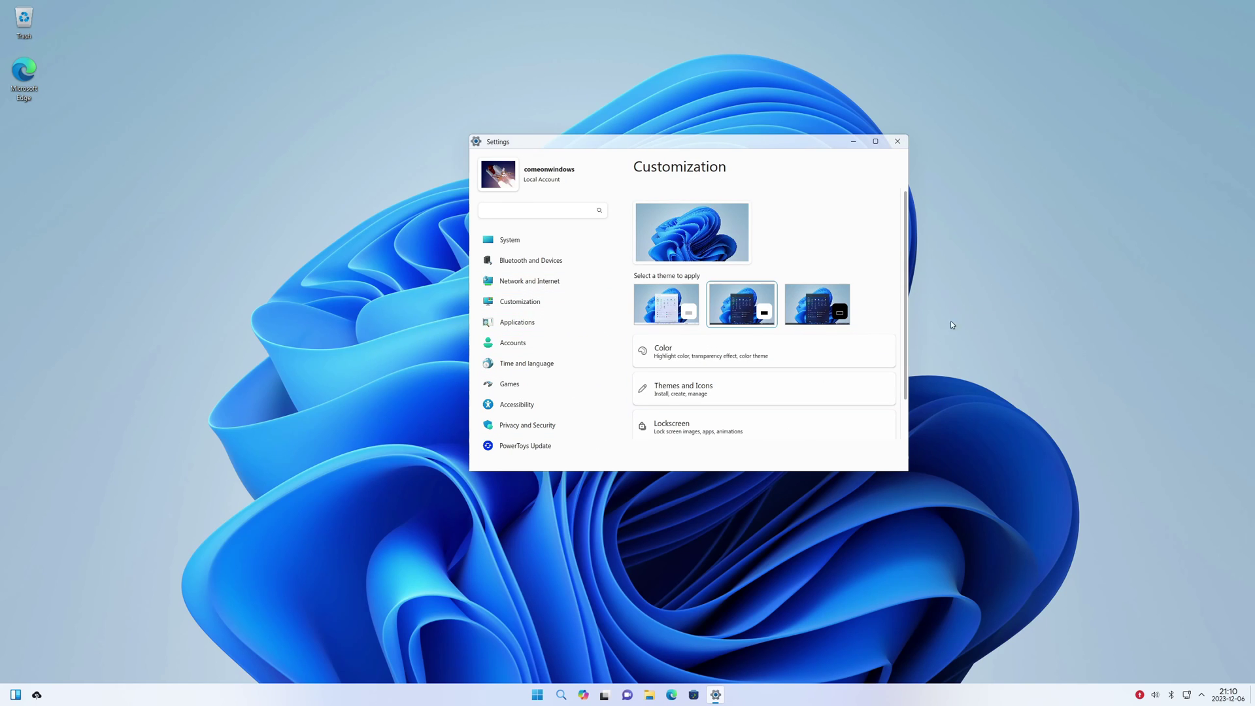
# Apply the dark theme thumbnail so the Settings window turns dark
pyautogui.hotkey('alt', 'F4')
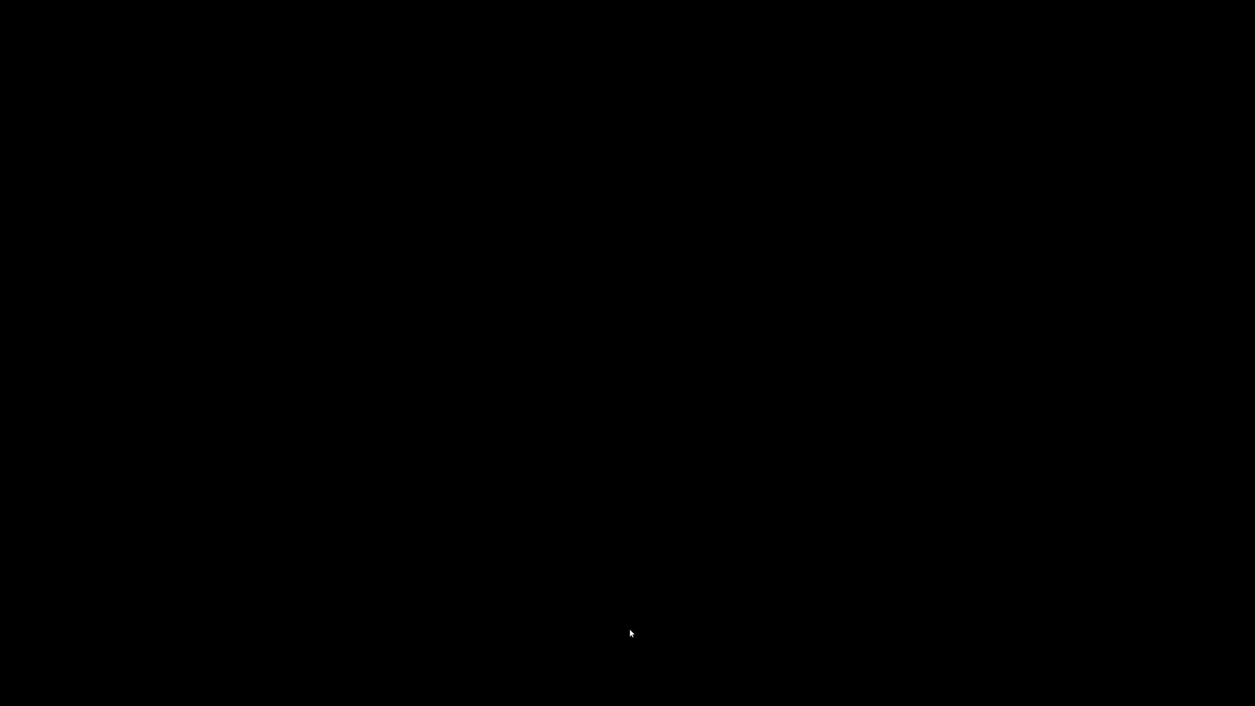
pyautogui.press('super')
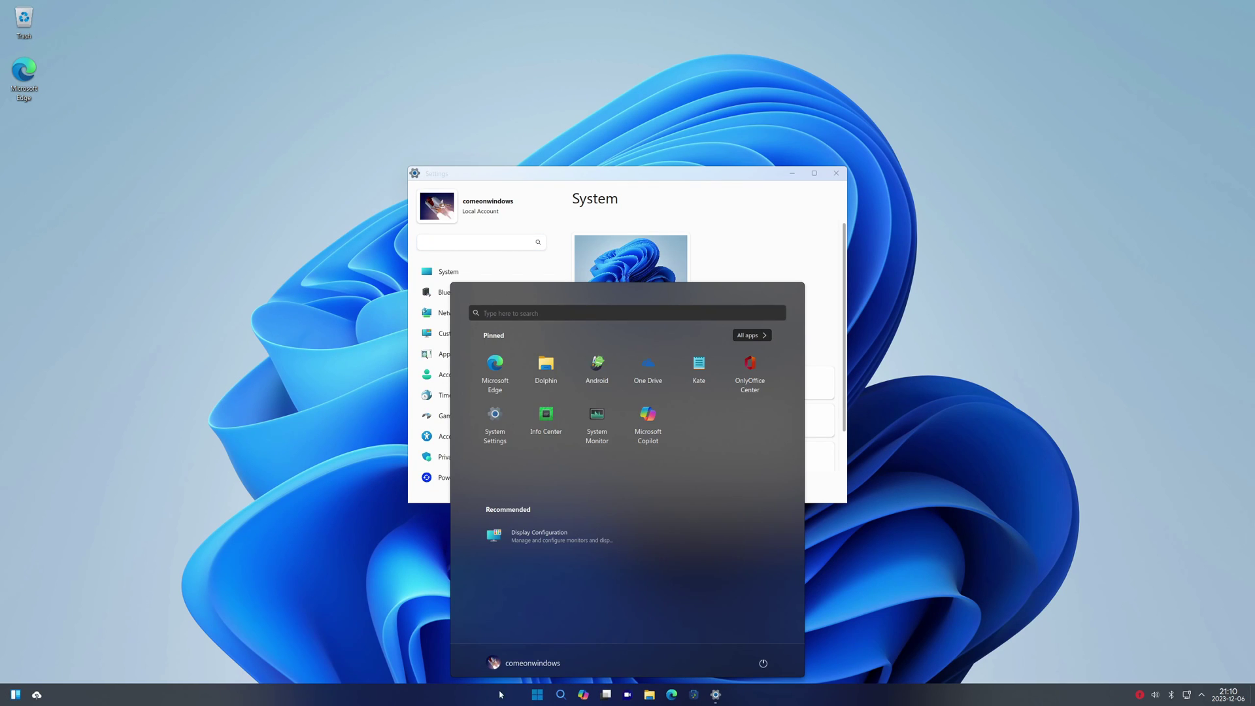
pyautogui.press('super')
pyautogui.hotkey('alt', 'F4')
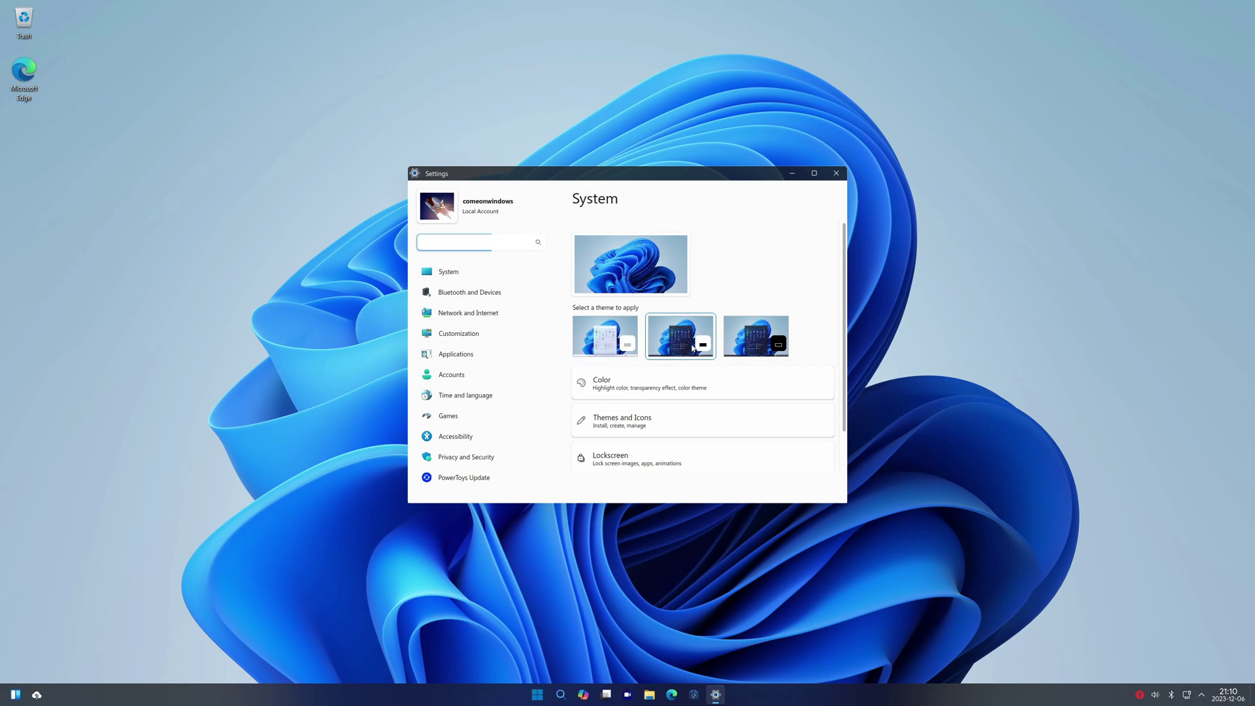
pyautogui.click(692, 348)
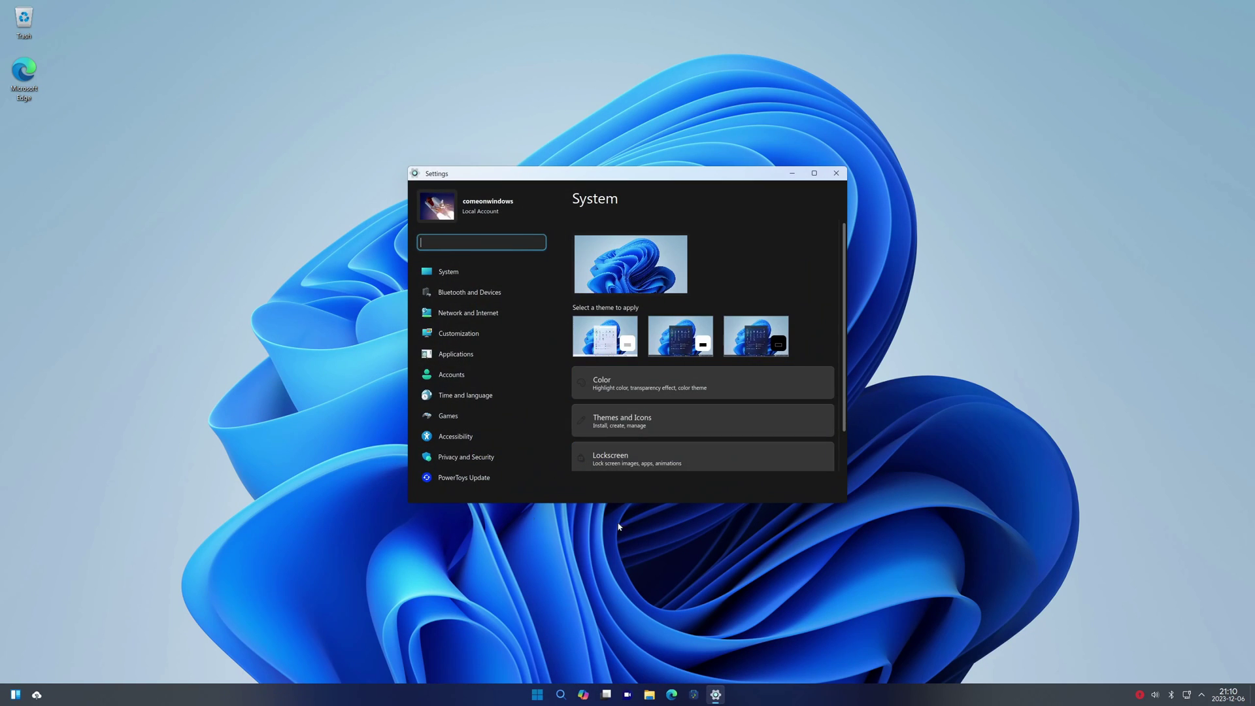
# Look over the Screen Locking options, then close that module
pyautogui.click(533, 696)
pyautogui.click(532, 696)
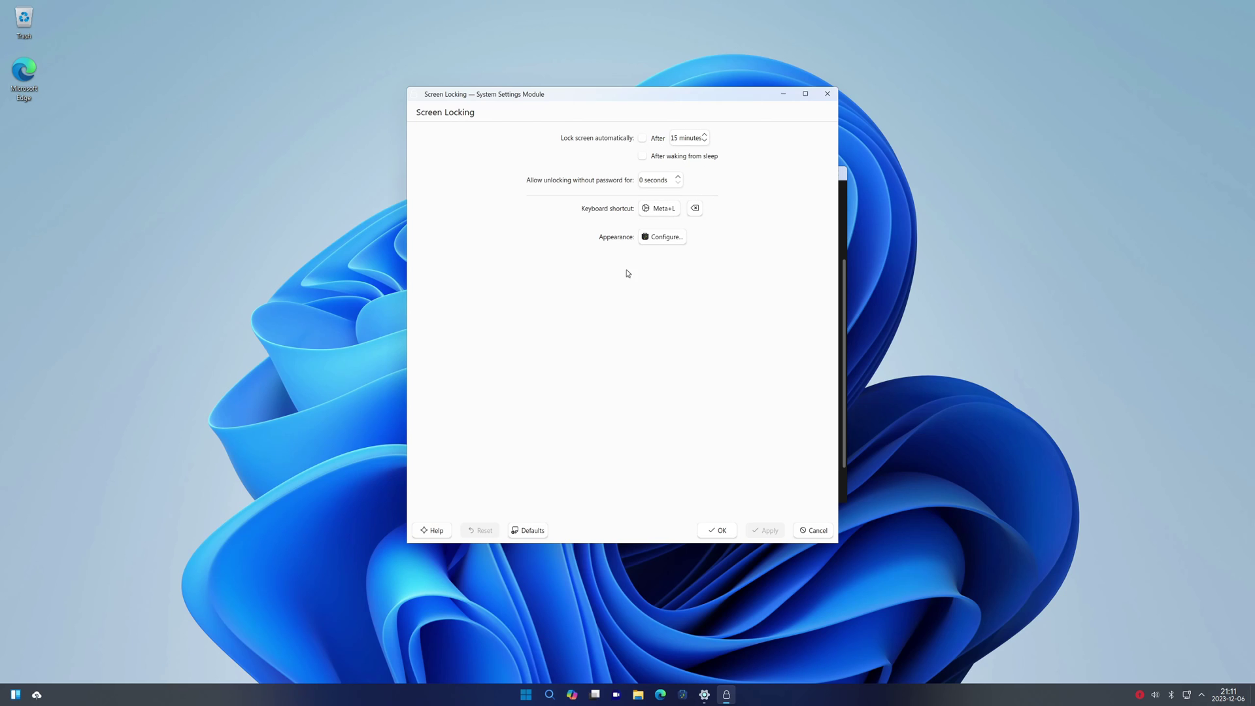
pyautogui.click(835, 97)
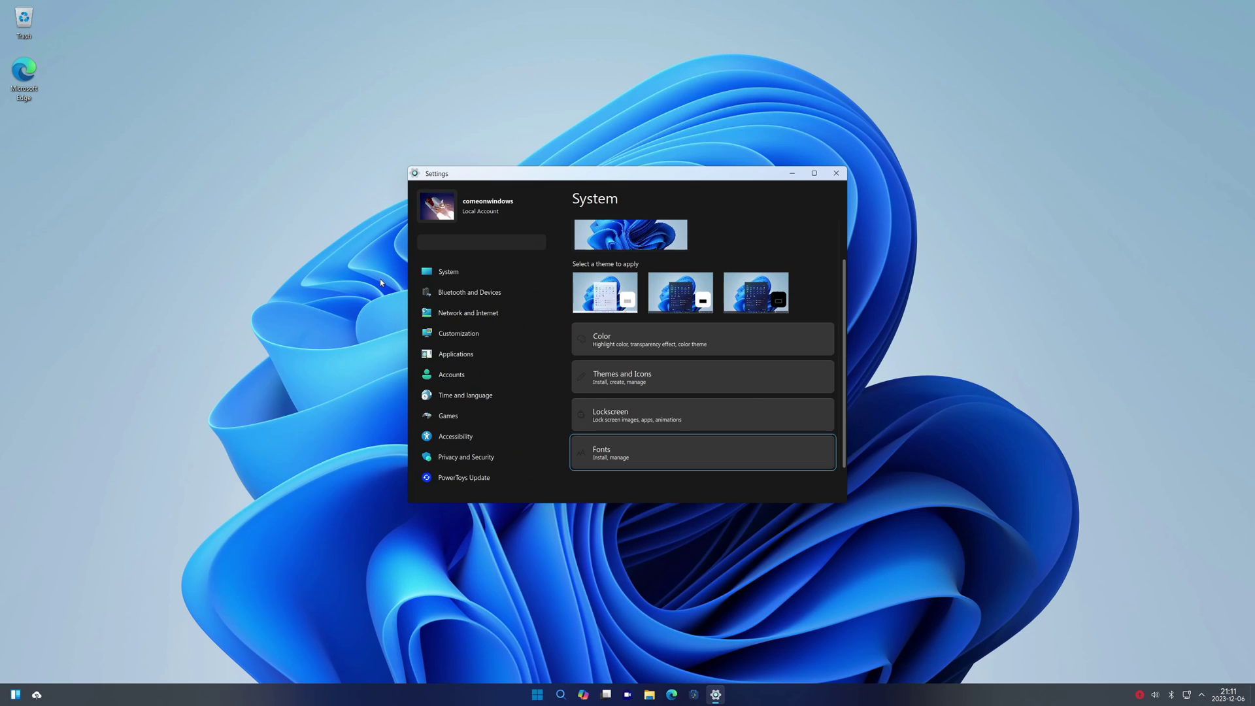
# Review installed apps under Applications > Apps and Features
pyautogui.click(757, 85)
pyautogui.click(471, 358)
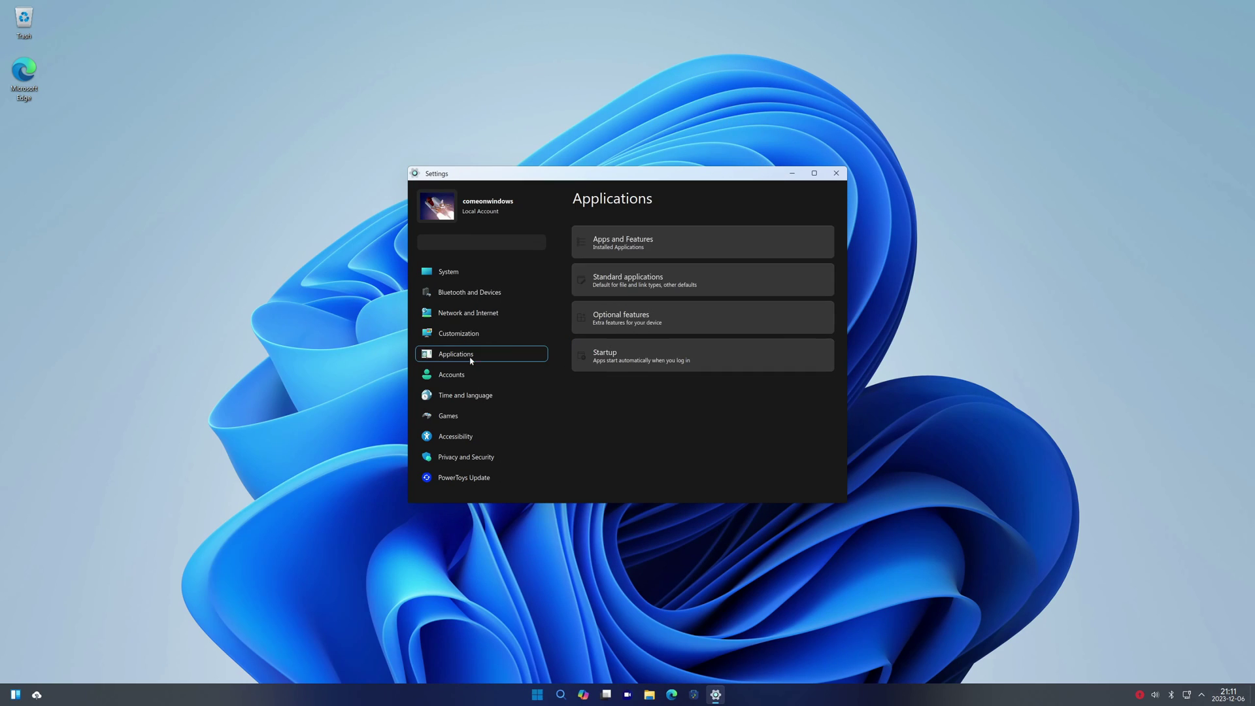
pyautogui.click(655, 247)
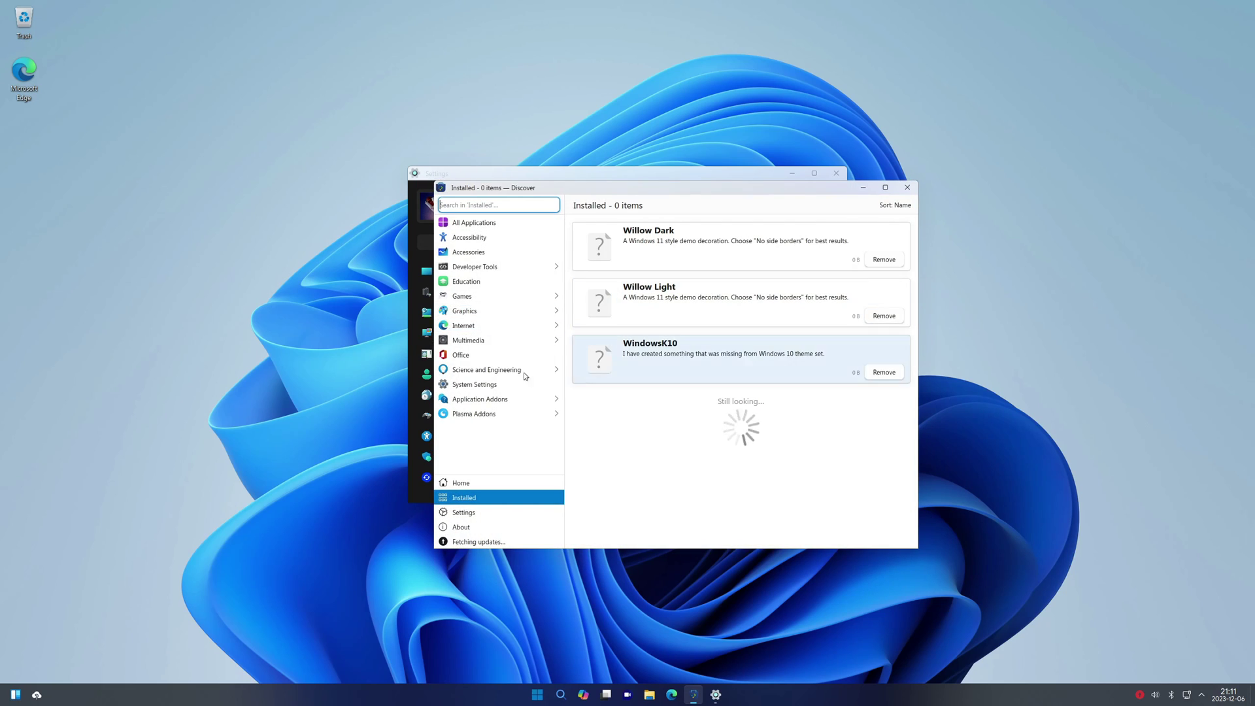
pyautogui.click(907, 187)
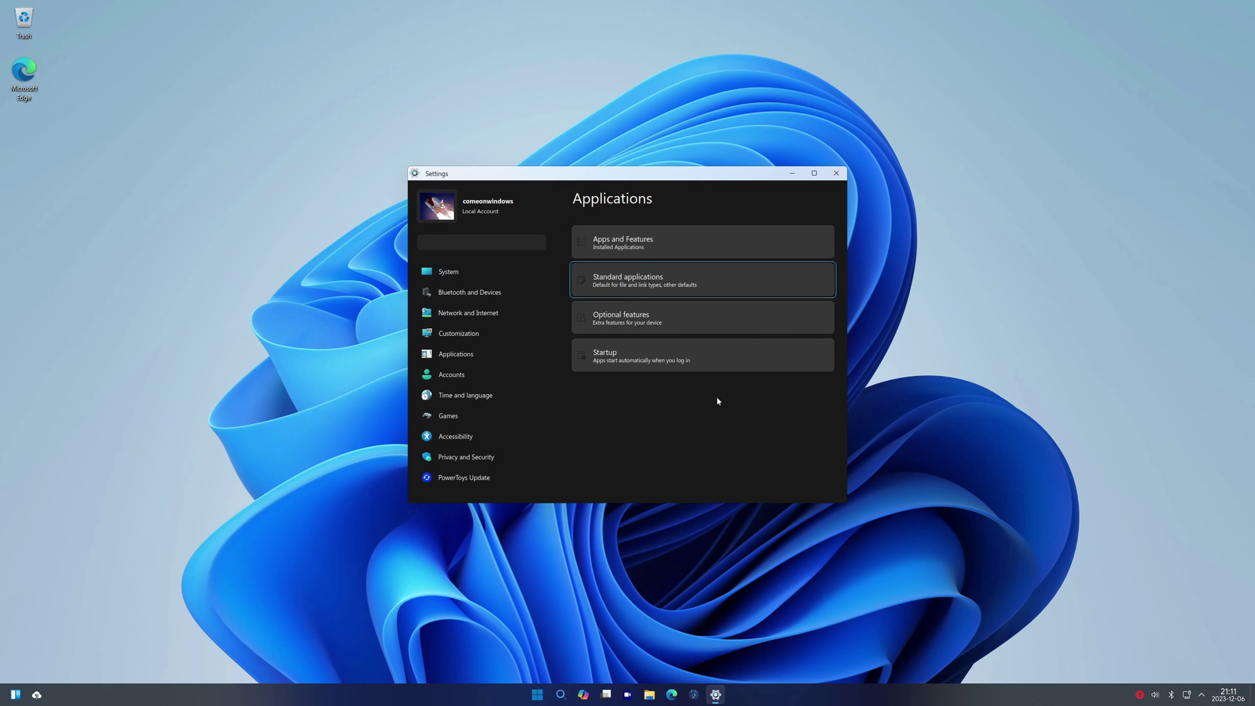
# Check the default e-mail client choices and Optional features, then show Accounts
pyautogui.click(666, 320)
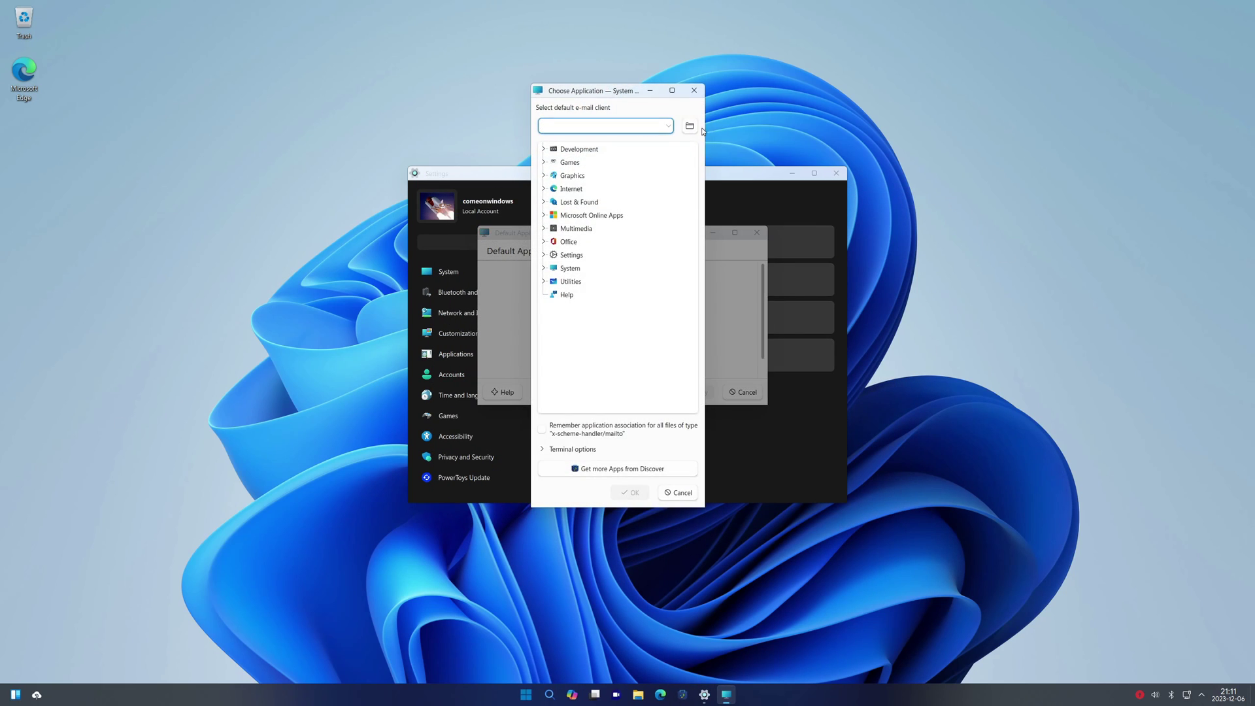
pyautogui.press('Escape')
pyautogui.click(756, 232)
pyautogui.click(666, 315)
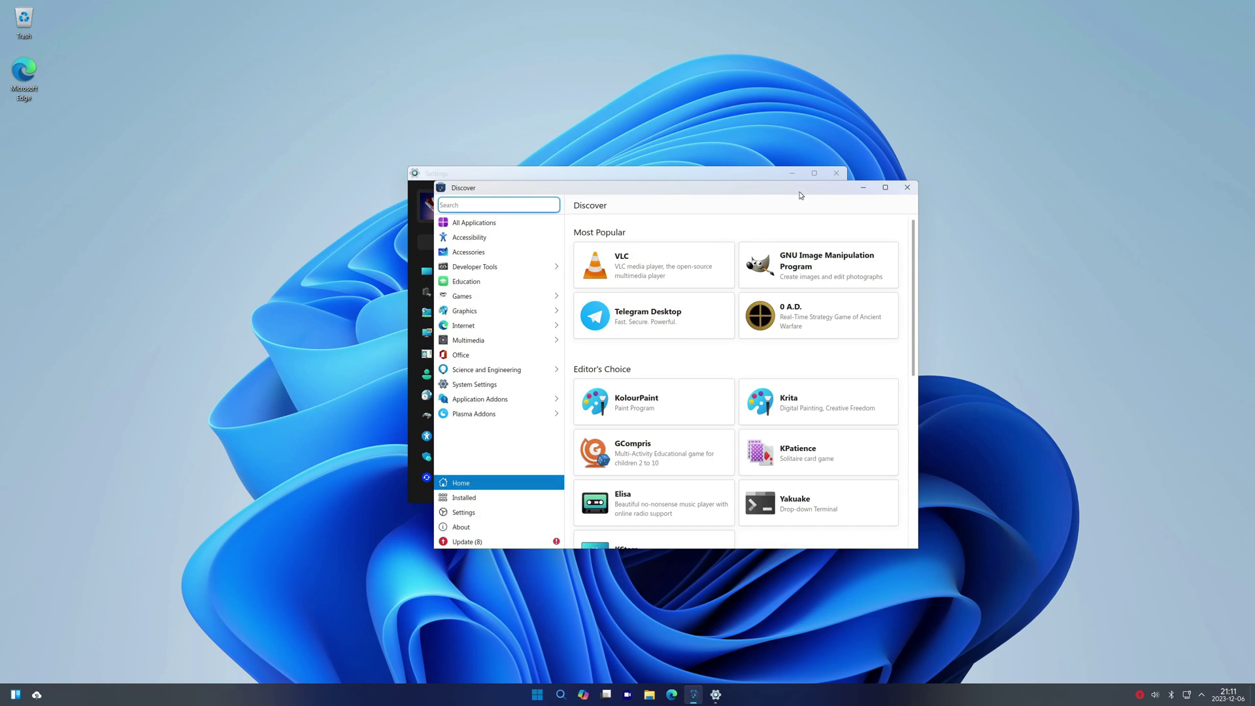
pyautogui.click(907, 187)
pyautogui.click(504, 377)
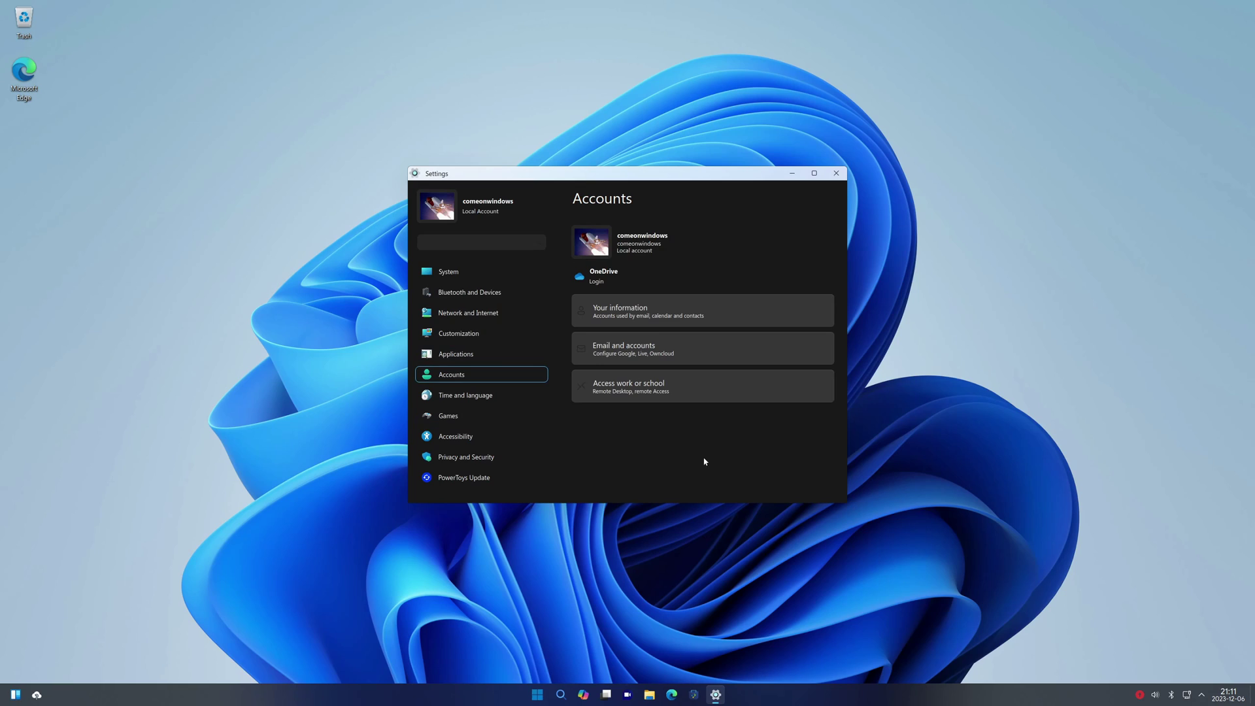
# Check the Email and accounts and Access work or school options
pyautogui.click(672, 359)
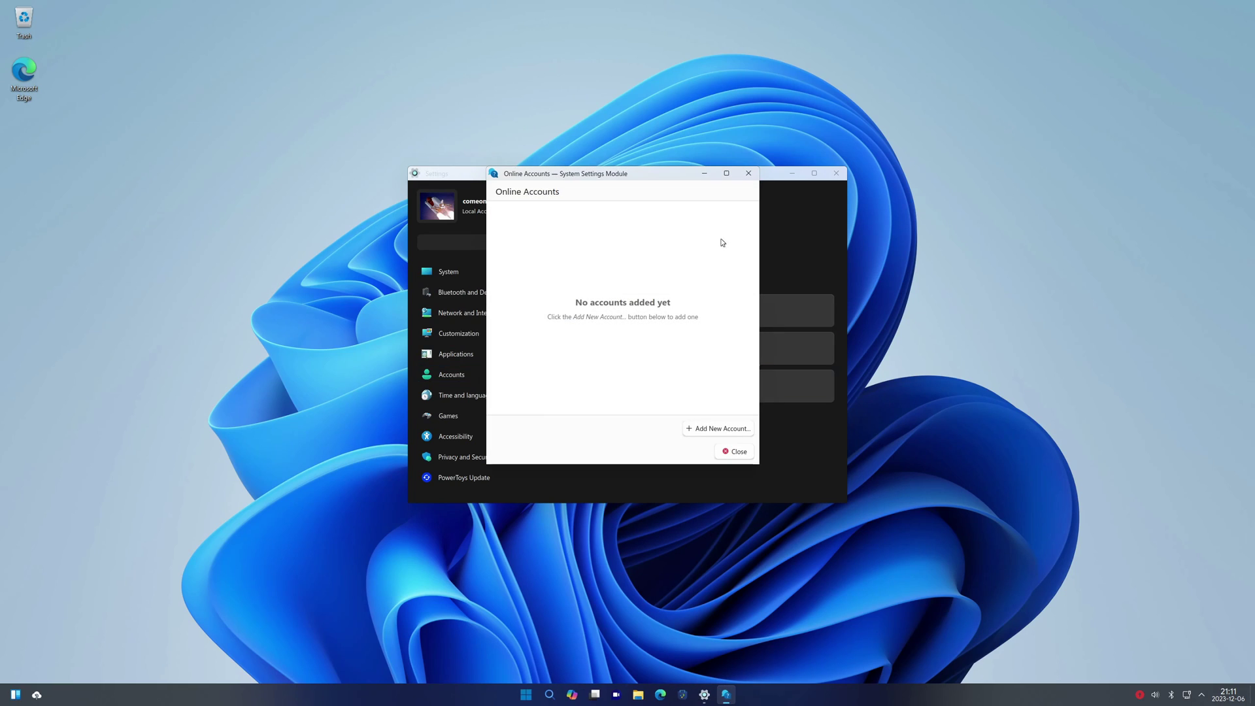
pyautogui.click(748, 172)
pyautogui.click(647, 382)
pyautogui.click(721, 300)
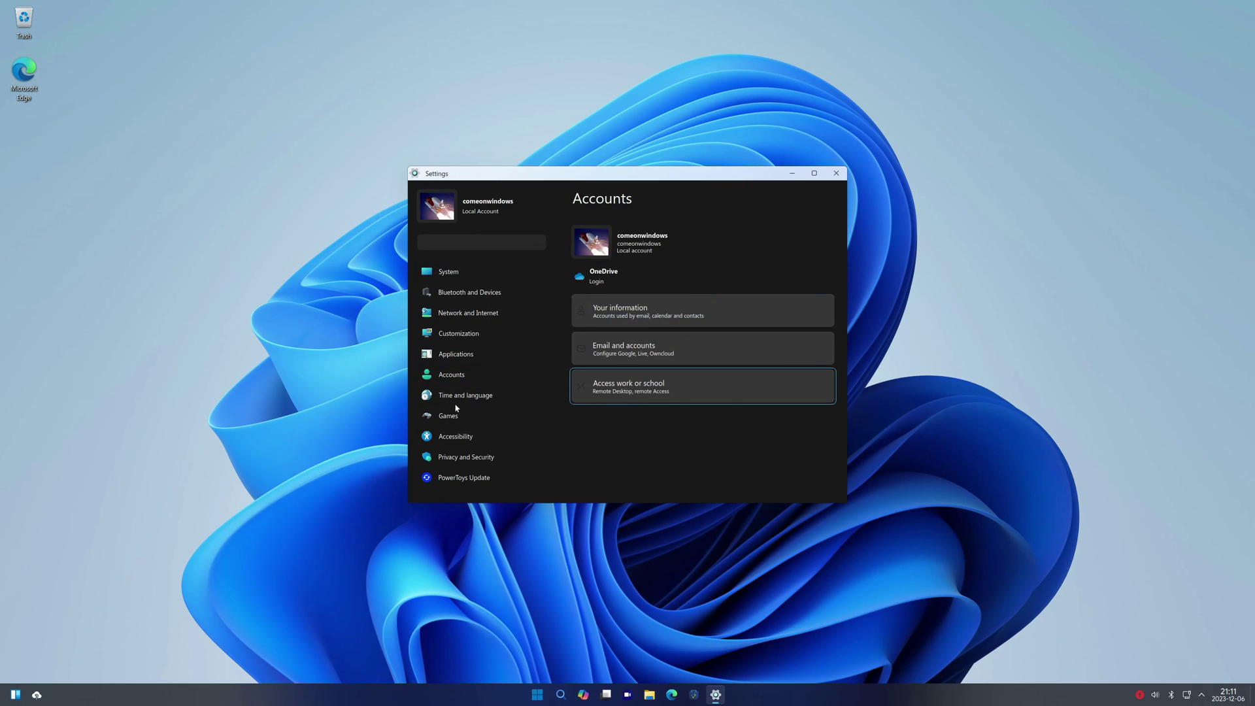
# Authenticate into PowerToys Security to view the disabled firewall, then show PowerToys Update
pyautogui.press('Down')
pyautogui.press('Down')
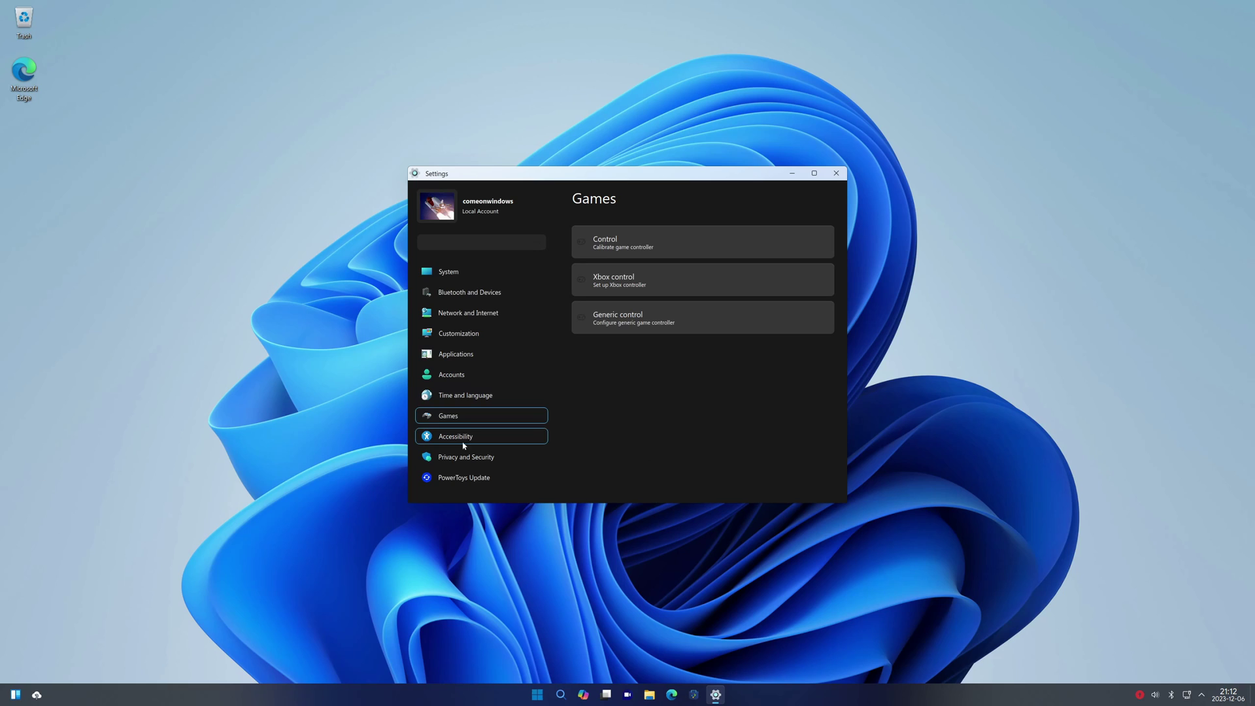
pyautogui.press('Down')
pyautogui.press('Down')
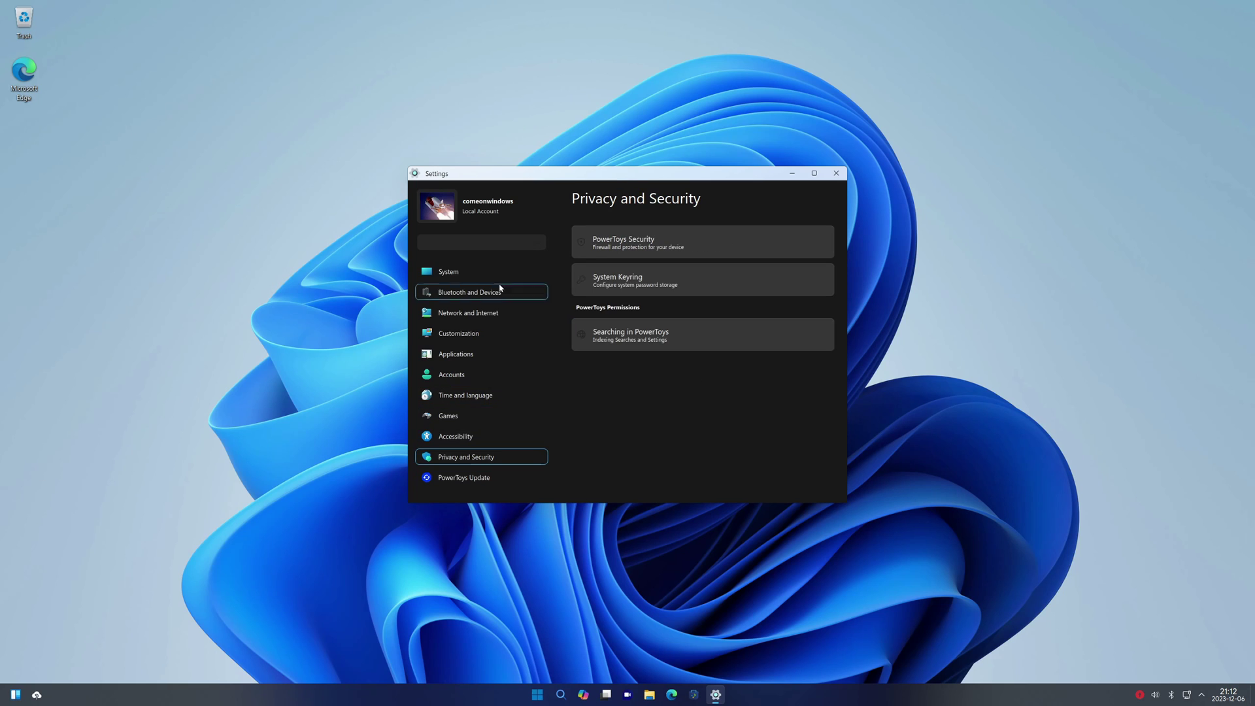
pyautogui.press('Tab')
pyautogui.press('Return')
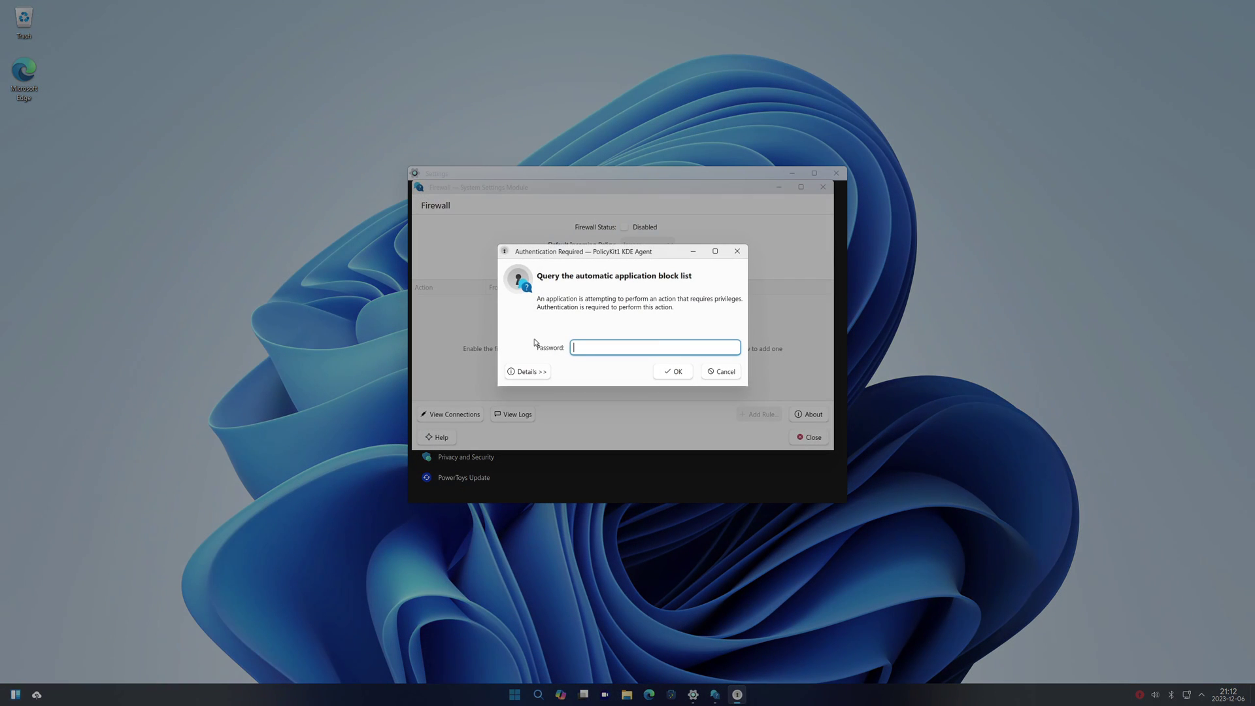
pyautogui.write('pass')
pyautogui.press('Return')
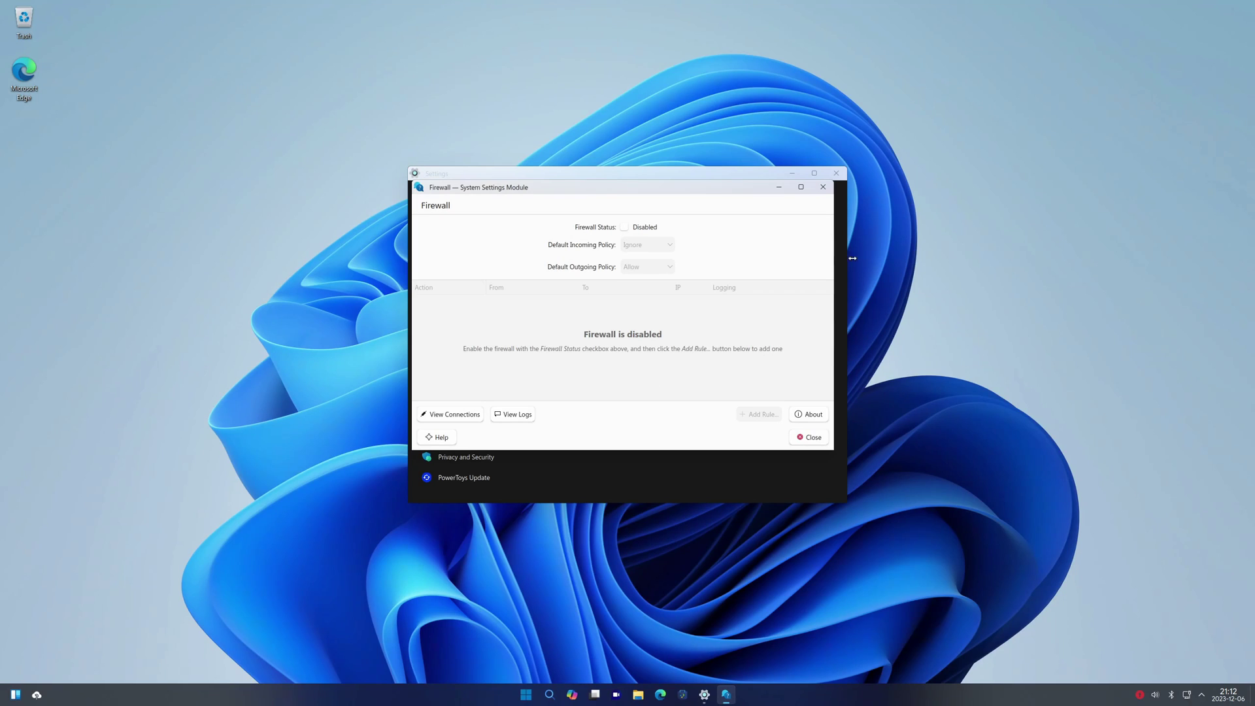
pyautogui.click(822, 187)
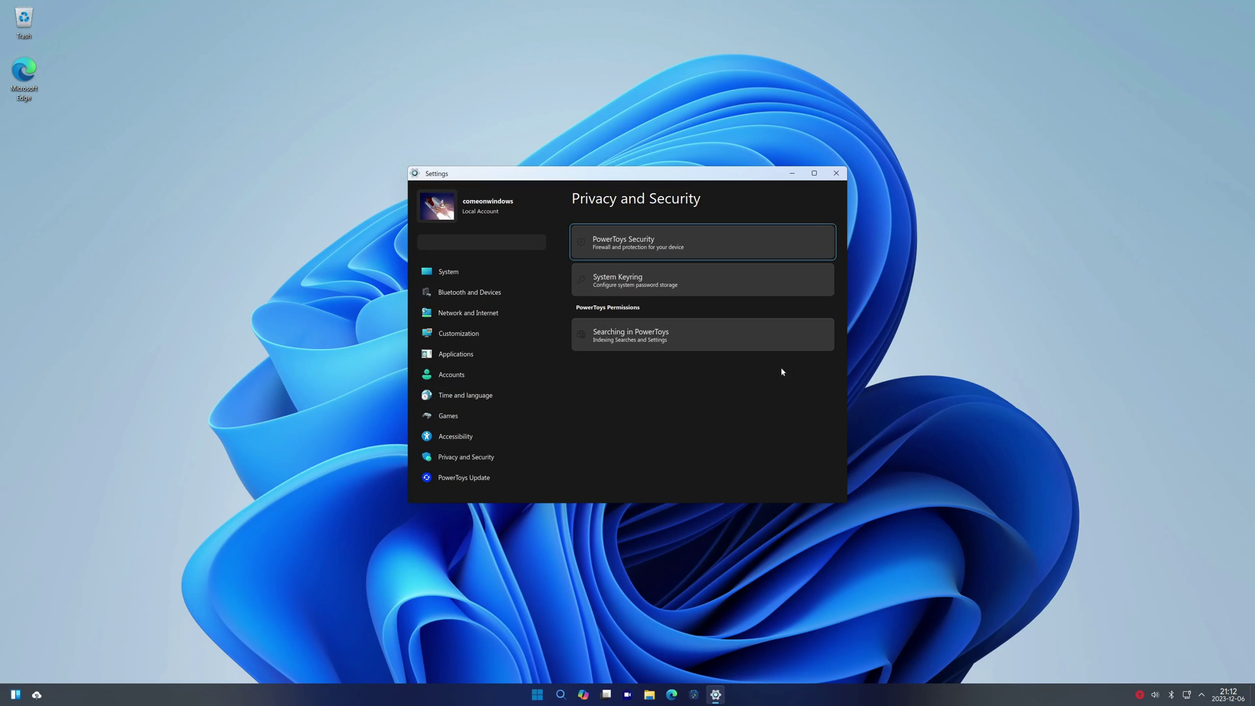
pyautogui.hotkey('shift', 'Tab')
pyautogui.press('Return')
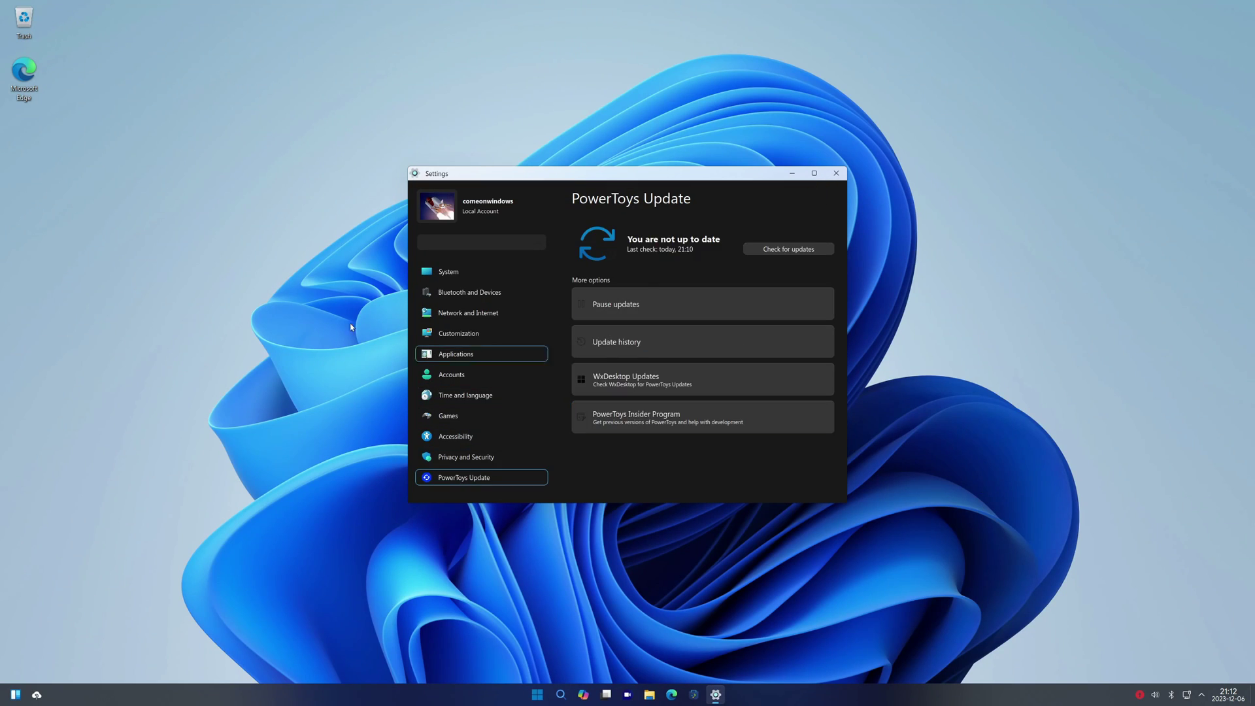
# Close Settings and launch KCalc from the Start menu's All apps list
pyautogui.click(836, 174)
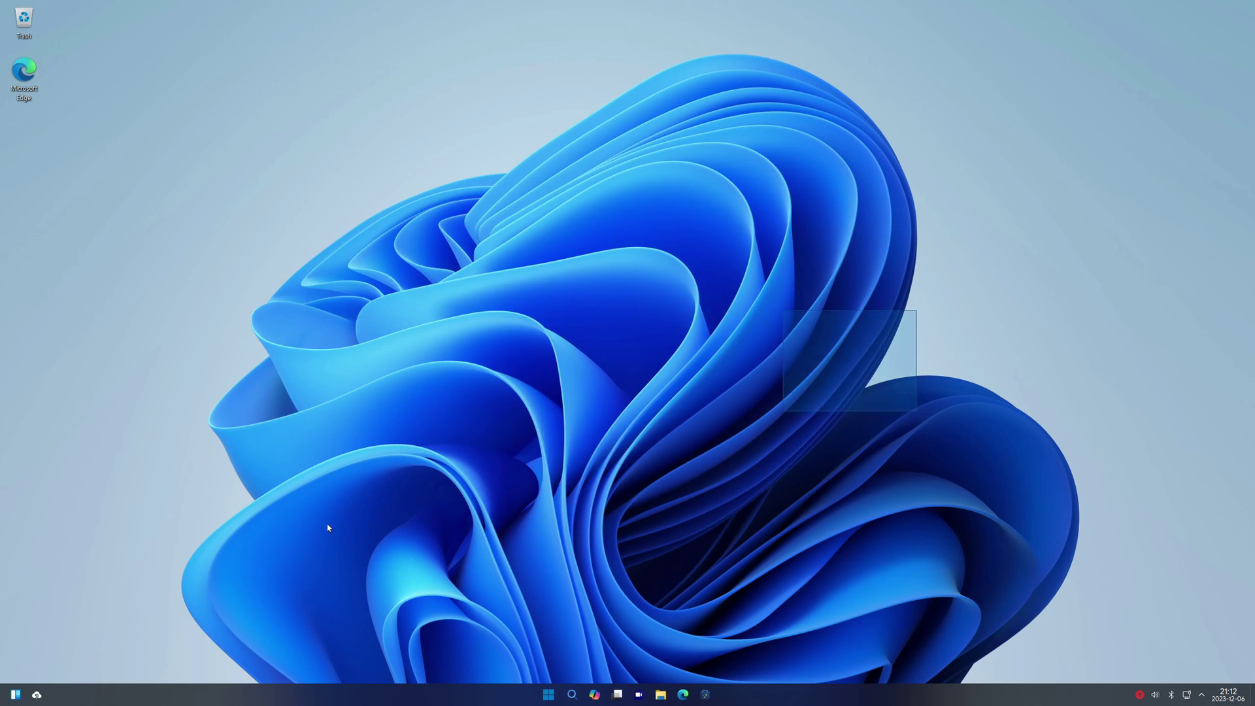
pyautogui.click(549, 694)
pyautogui.click(752, 335)
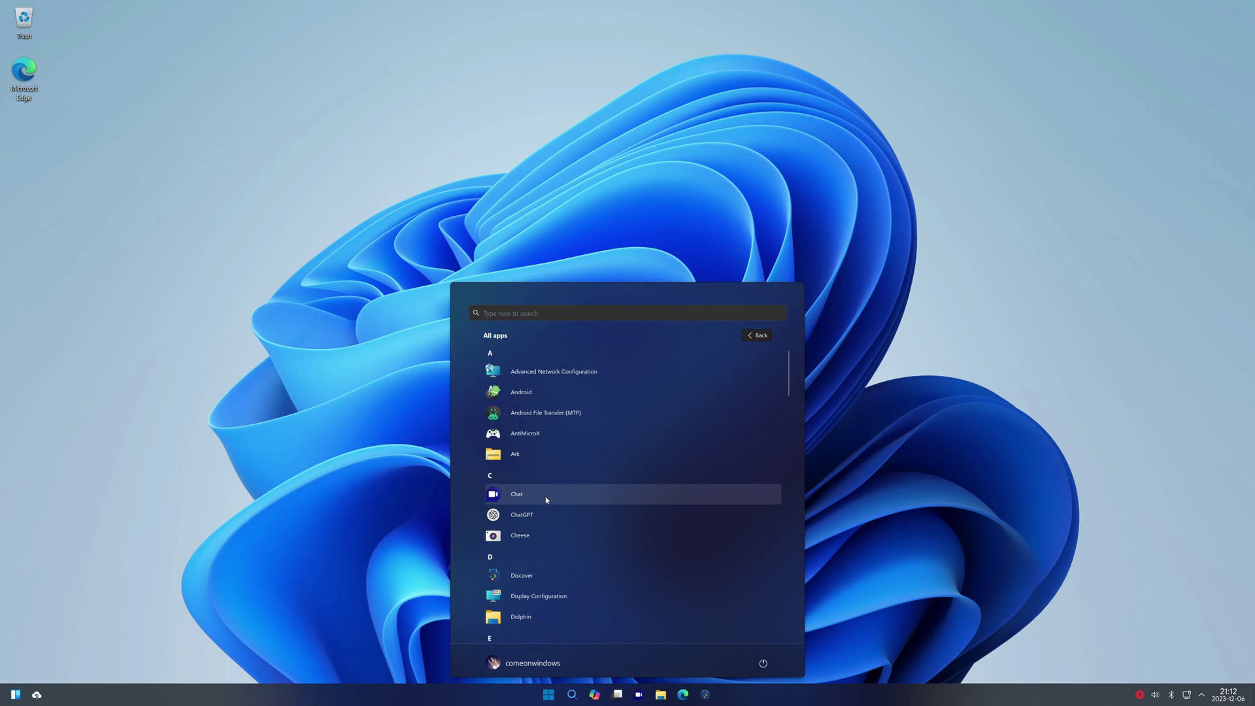
pyautogui.scroll(-1, 549, 582)
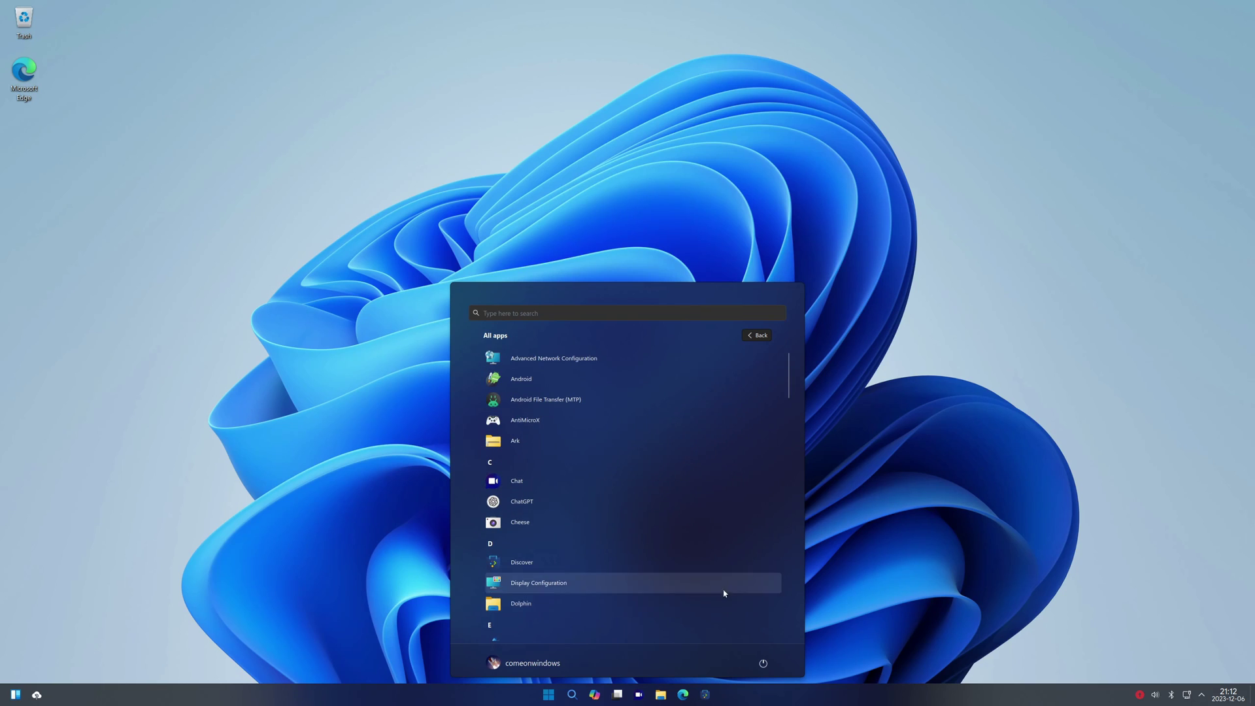
pyautogui.moveTo(788, 392); pyautogui.dragTo(793, 451)
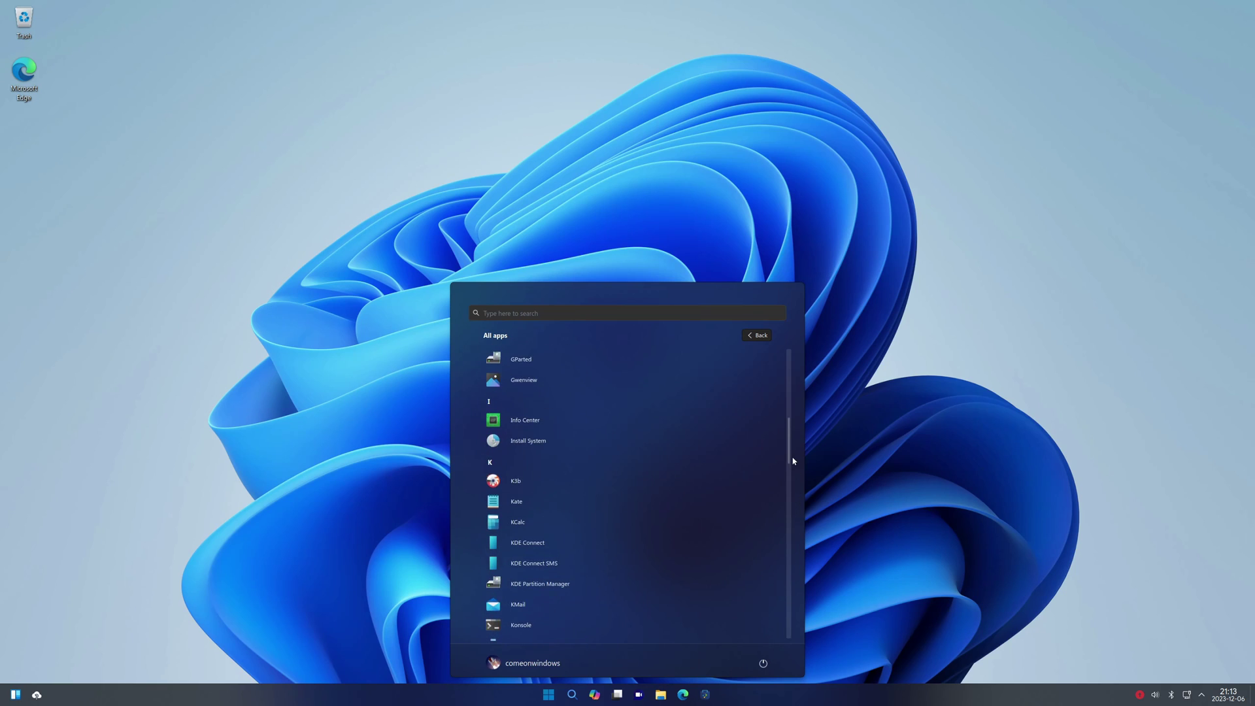
pyautogui.click(546, 501)
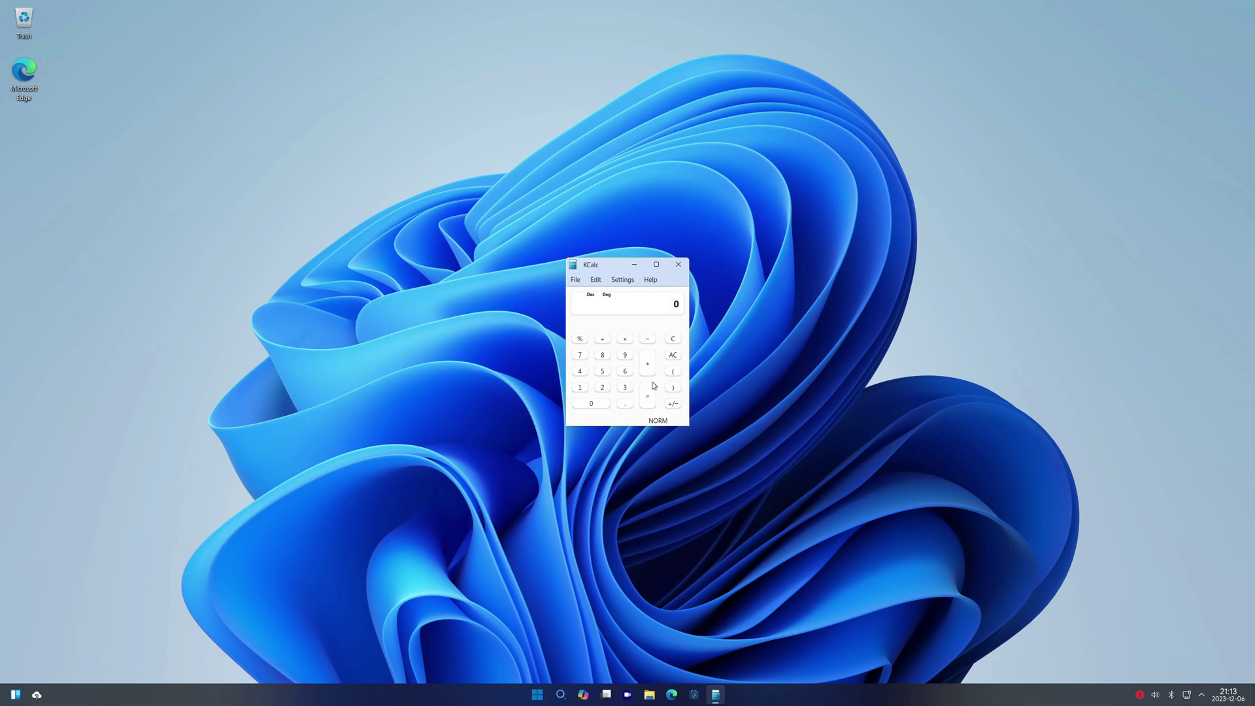
# Close KCalc and dismiss the All apps list
pyautogui.click(677, 264)
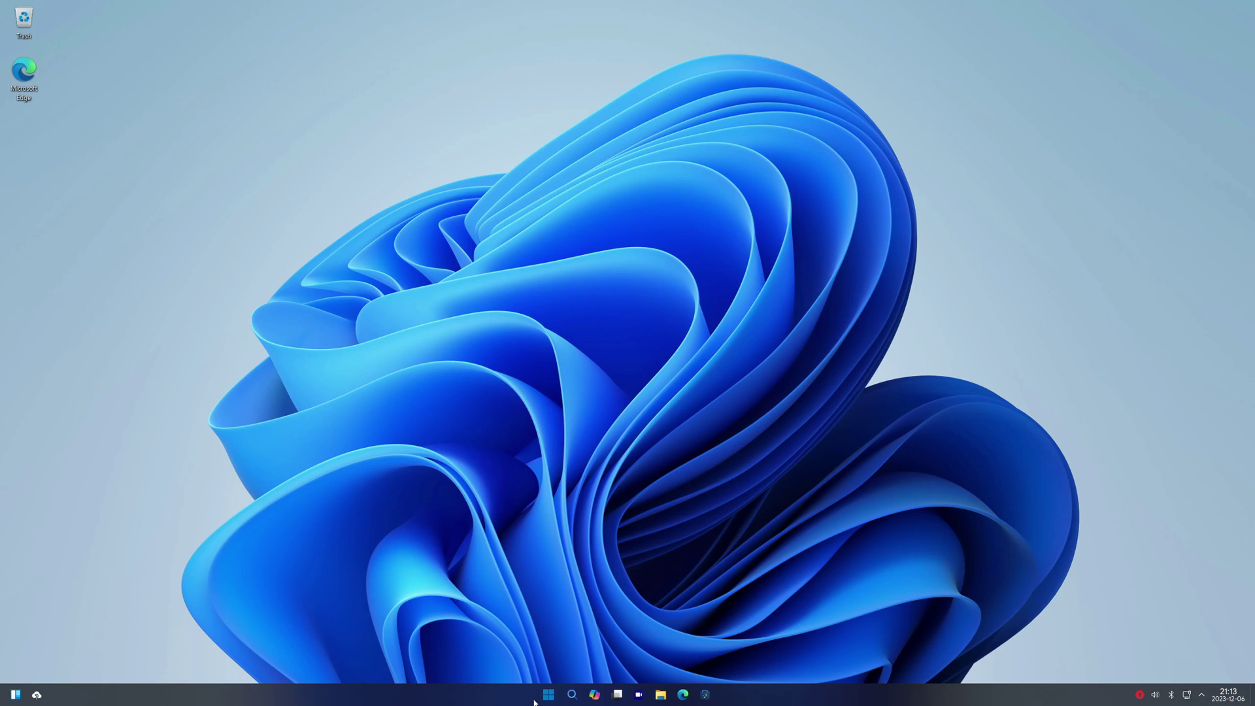
pyautogui.click(550, 694)
pyautogui.click(759, 341)
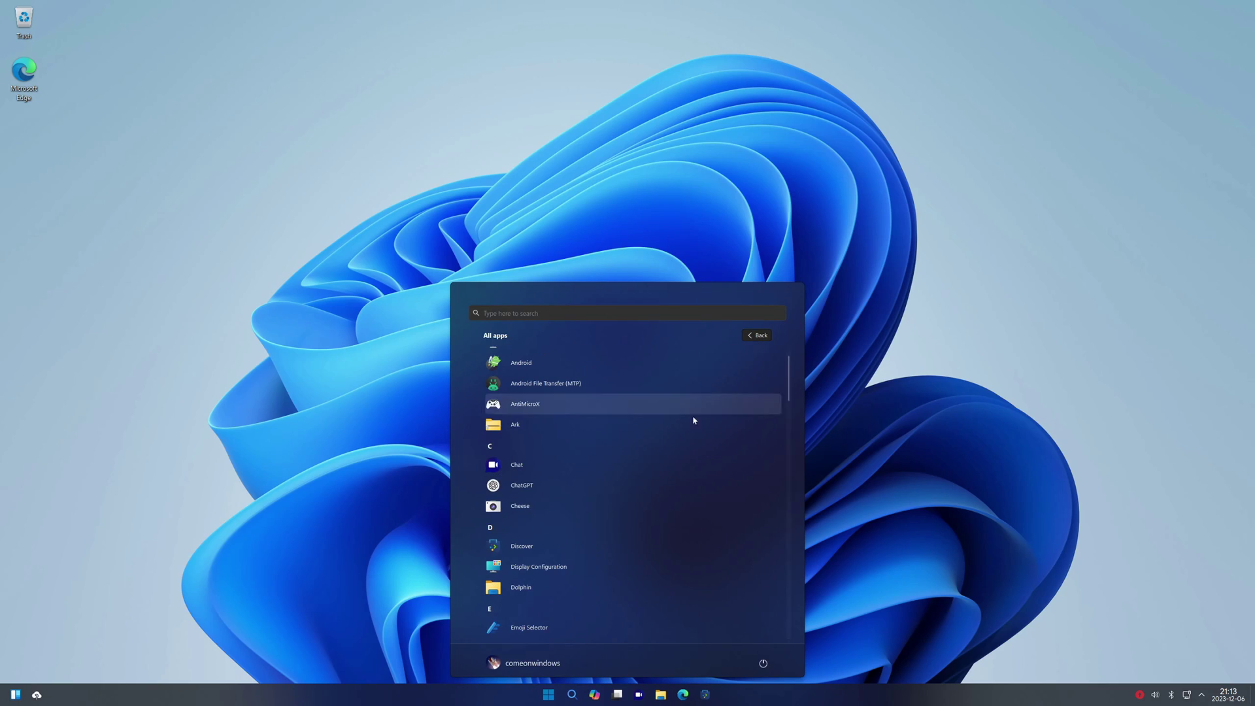
pyautogui.press('Escape')
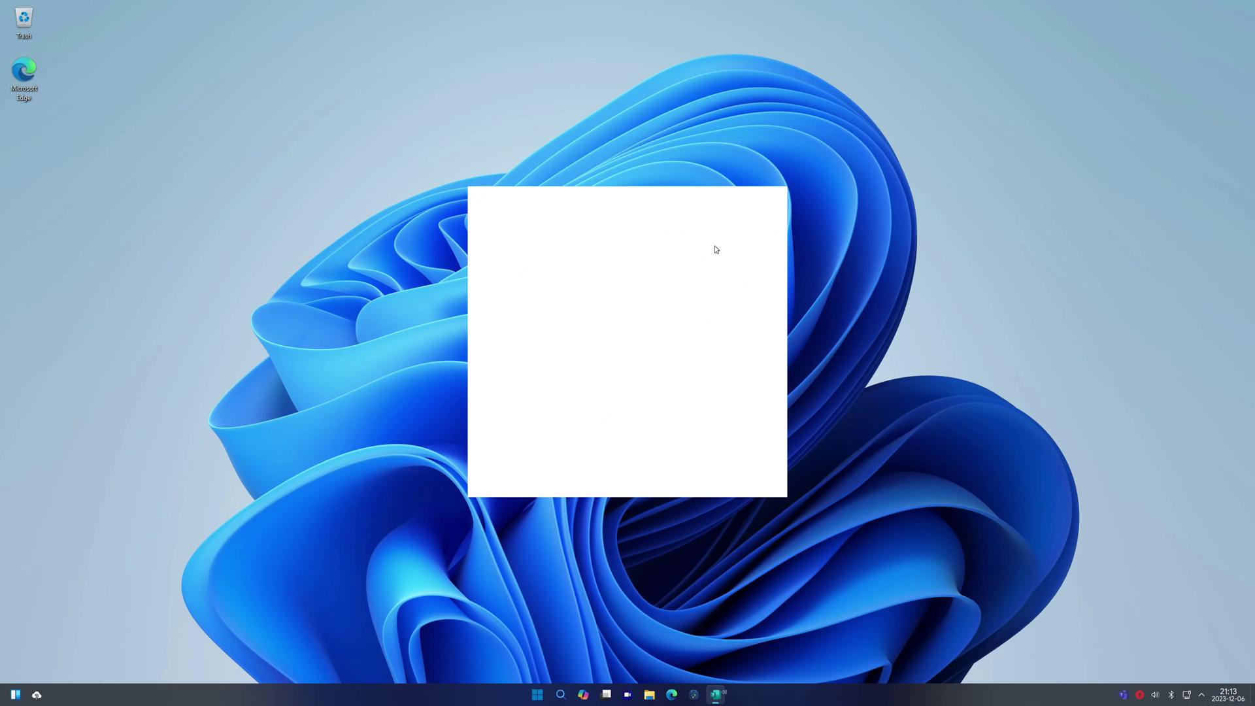
# Drag the blank white window to the right and bring up Start's pinned apps
pyautogui.moveTo(571, 191); pyautogui.dragTo(643, 163)
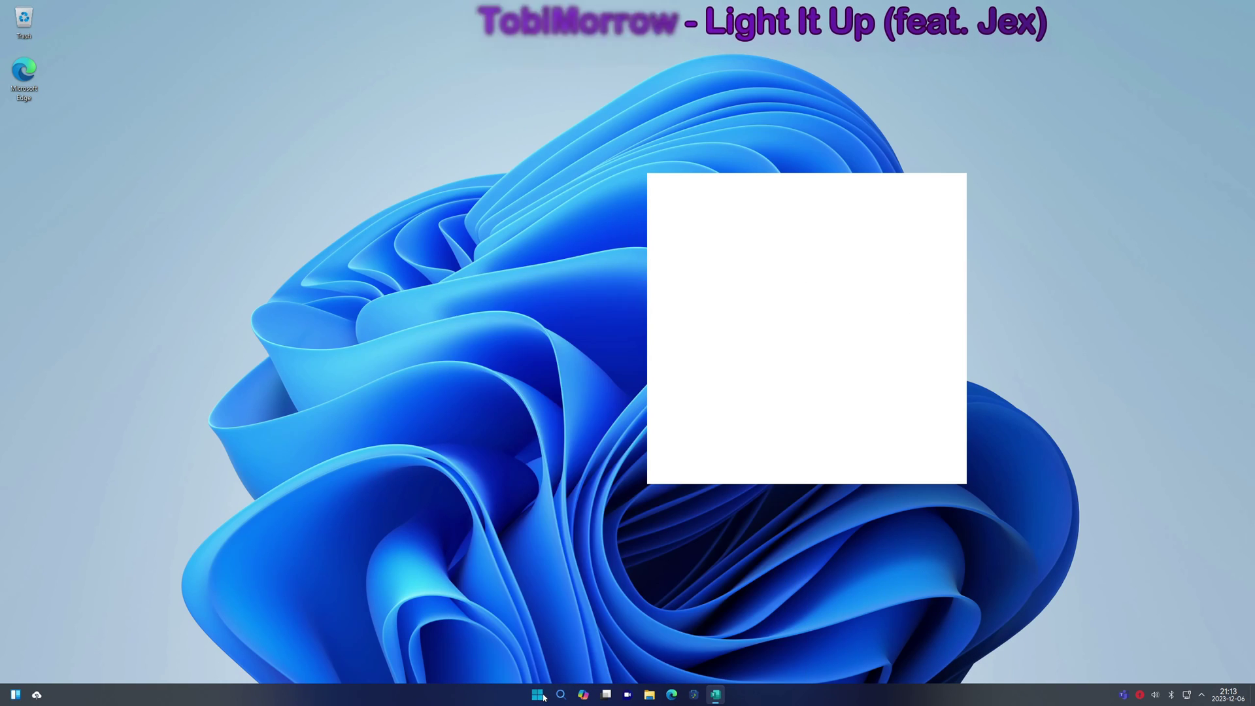
pyautogui.moveTo(792, 188); pyautogui.dragTo(754, 300)
pyautogui.press('super')
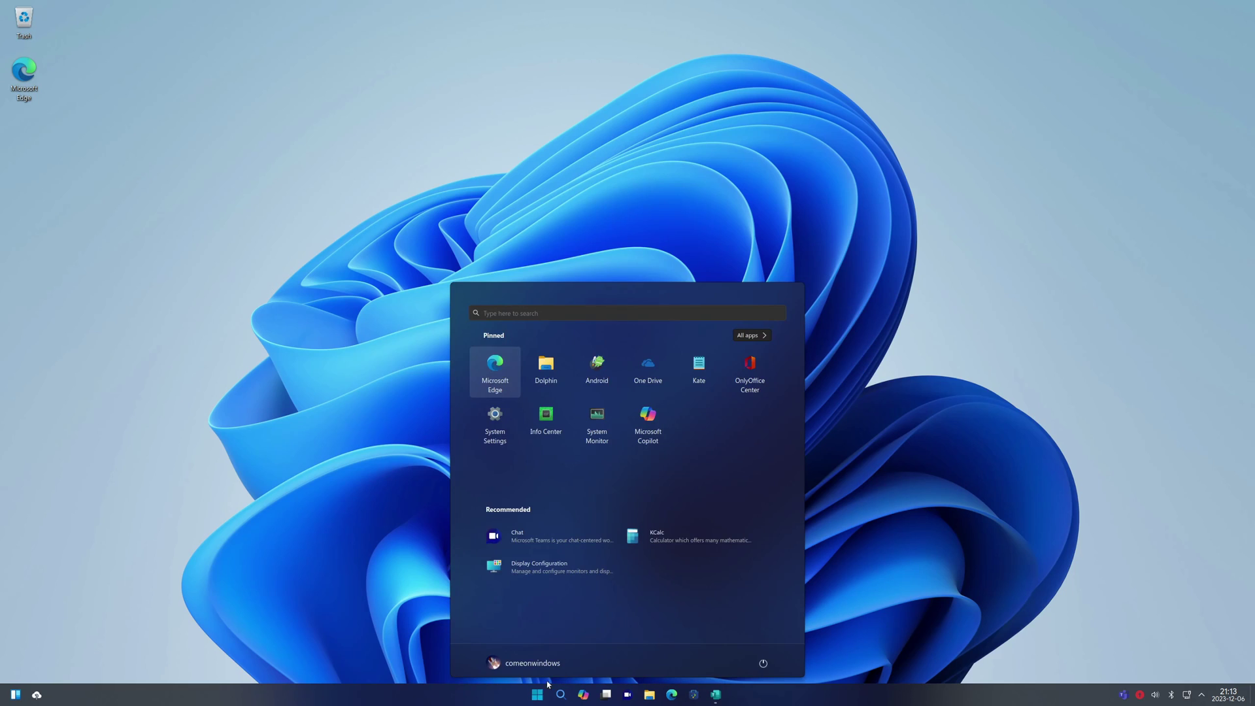
# Launch System Monitor and quit Teams from its taskbar entry
pyautogui.click(597, 422)
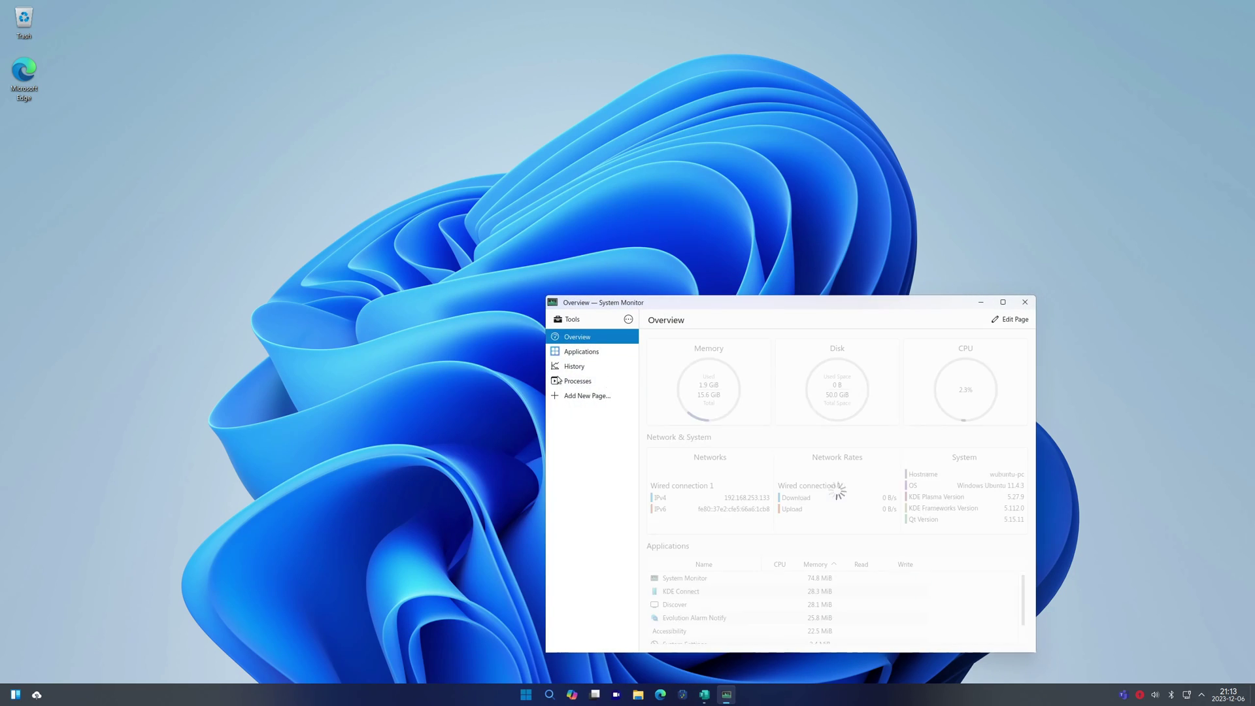
pyautogui.rightClick(704, 694)
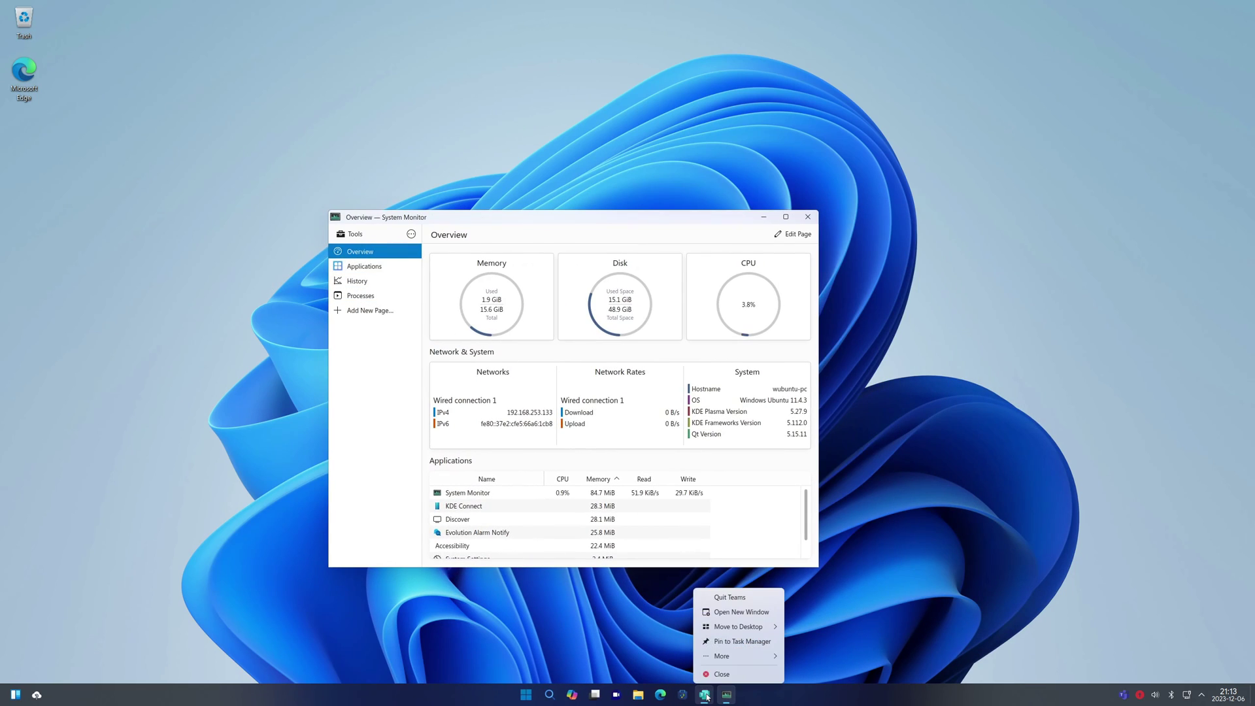
pyautogui.click(719, 674)
pyautogui.moveTo(528, 216); pyautogui.dragTo(610, 218)
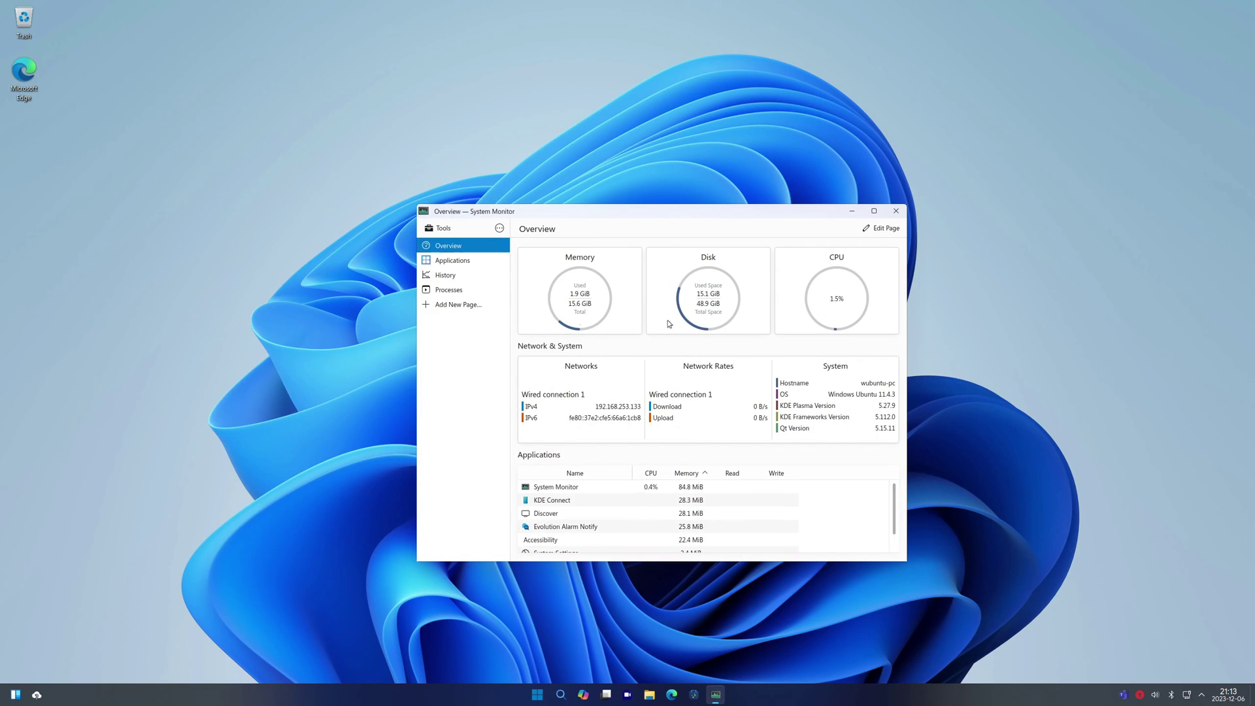
# View the Applications, History and Processes pages, close System Monitor and launch Kate
pyautogui.click(466, 262)
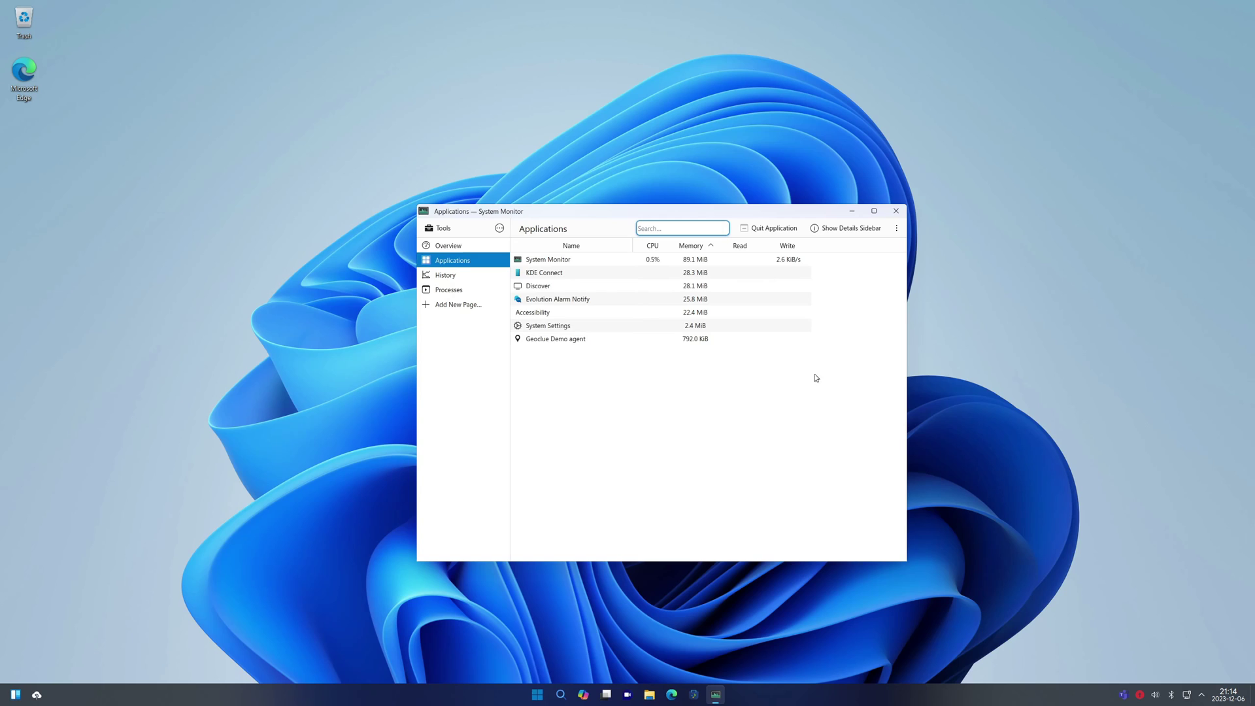
pyautogui.click(447, 275)
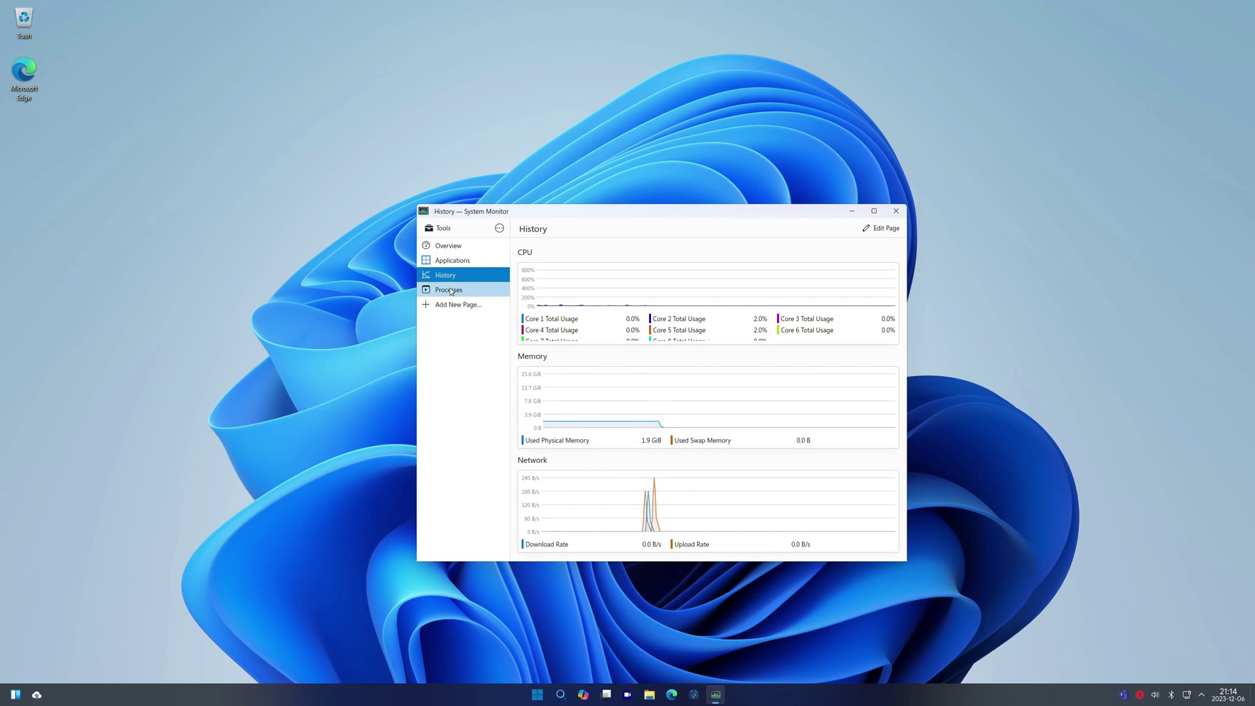
pyautogui.click(450, 291)
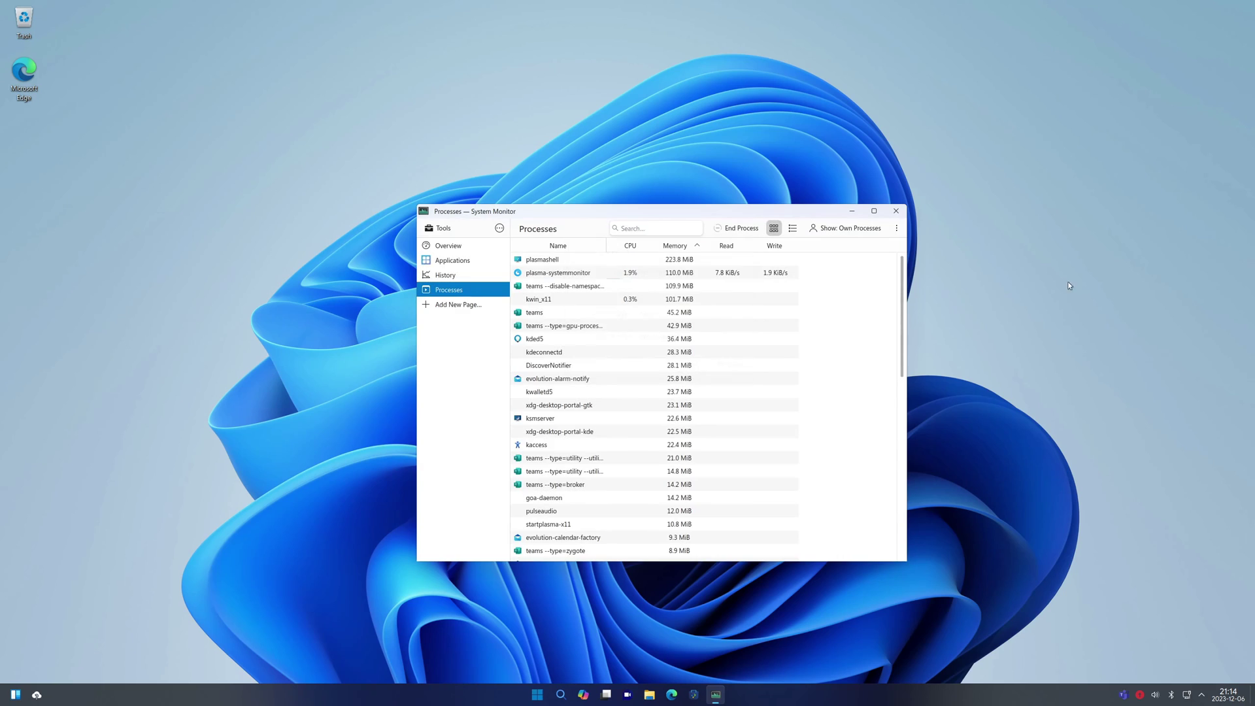
pyautogui.hotkey('alt', 'F4')
pyautogui.press('super')
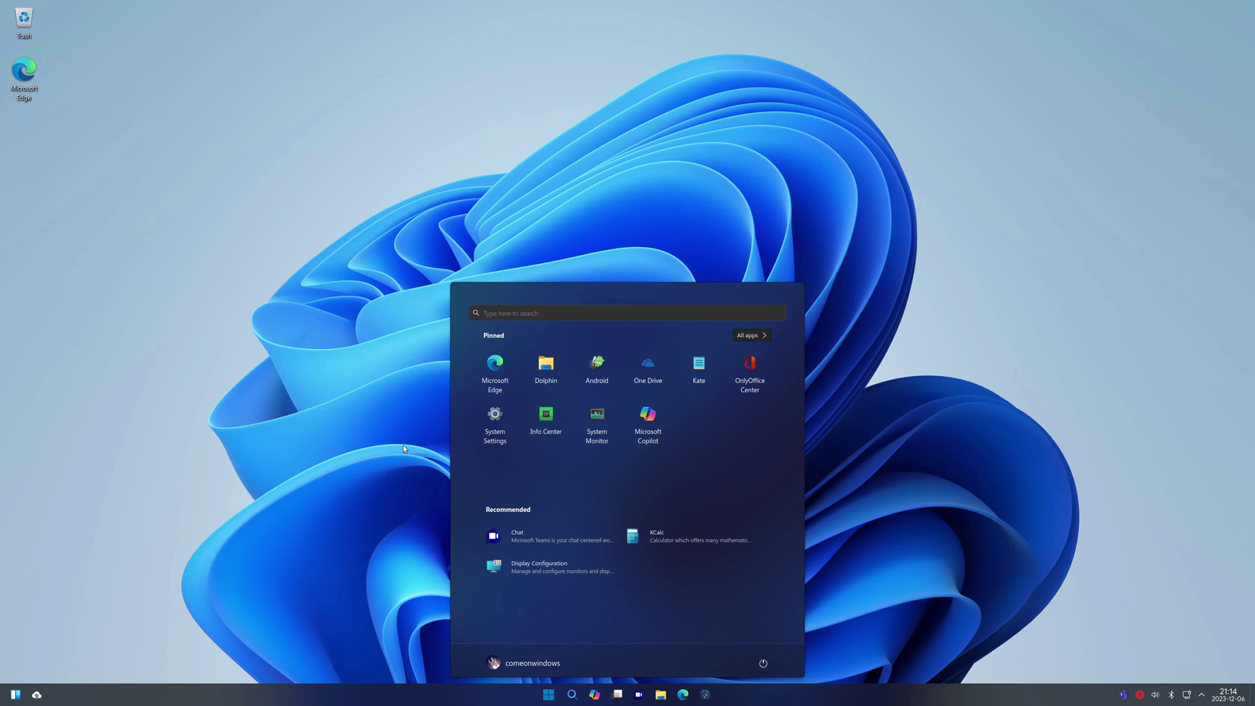
pyautogui.click(698, 373)
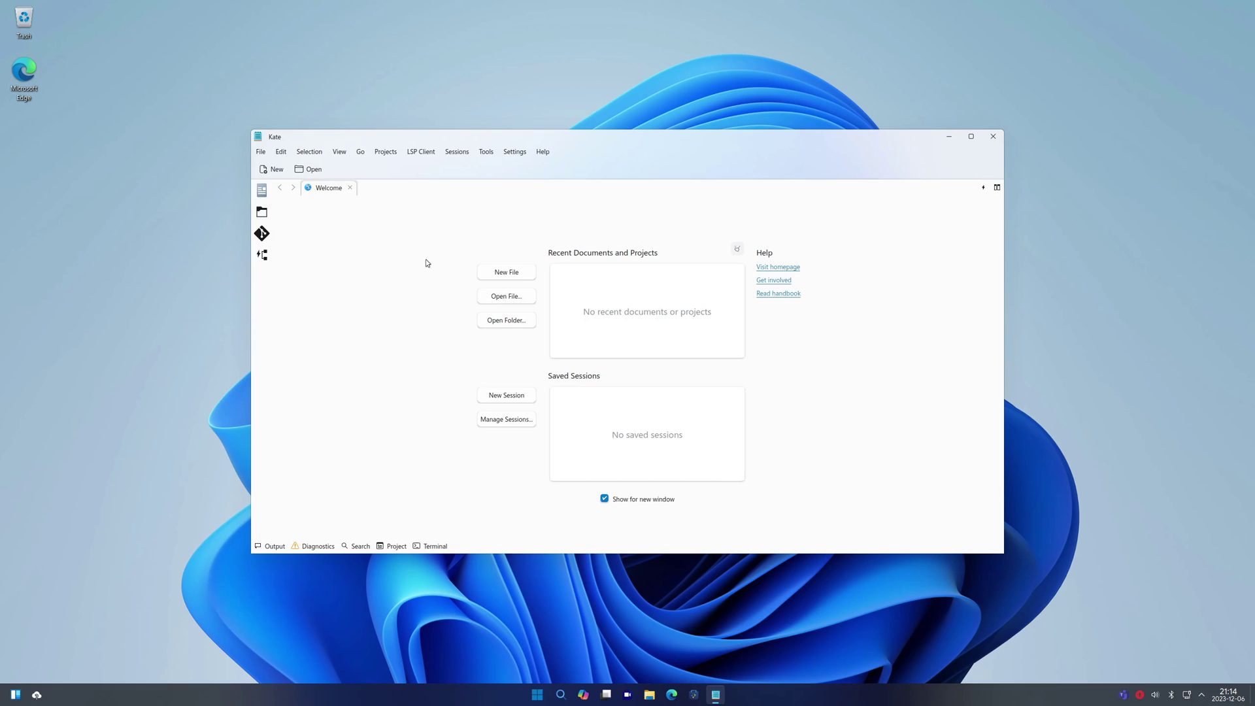
# Write a new note 'This is actually better than the Windows Notepad!!!' and bring up Save File
pyautogui.click(520, 275)
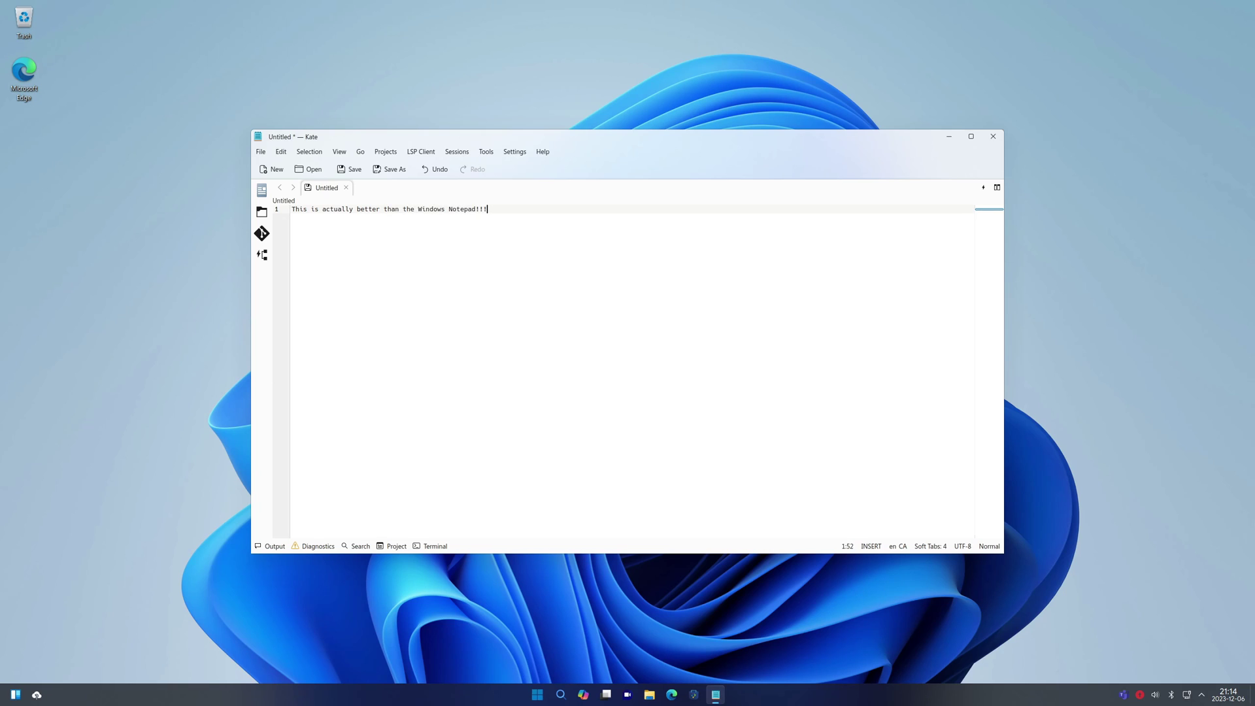
pyautogui.hotkey('ctrl', 'shift', 's')
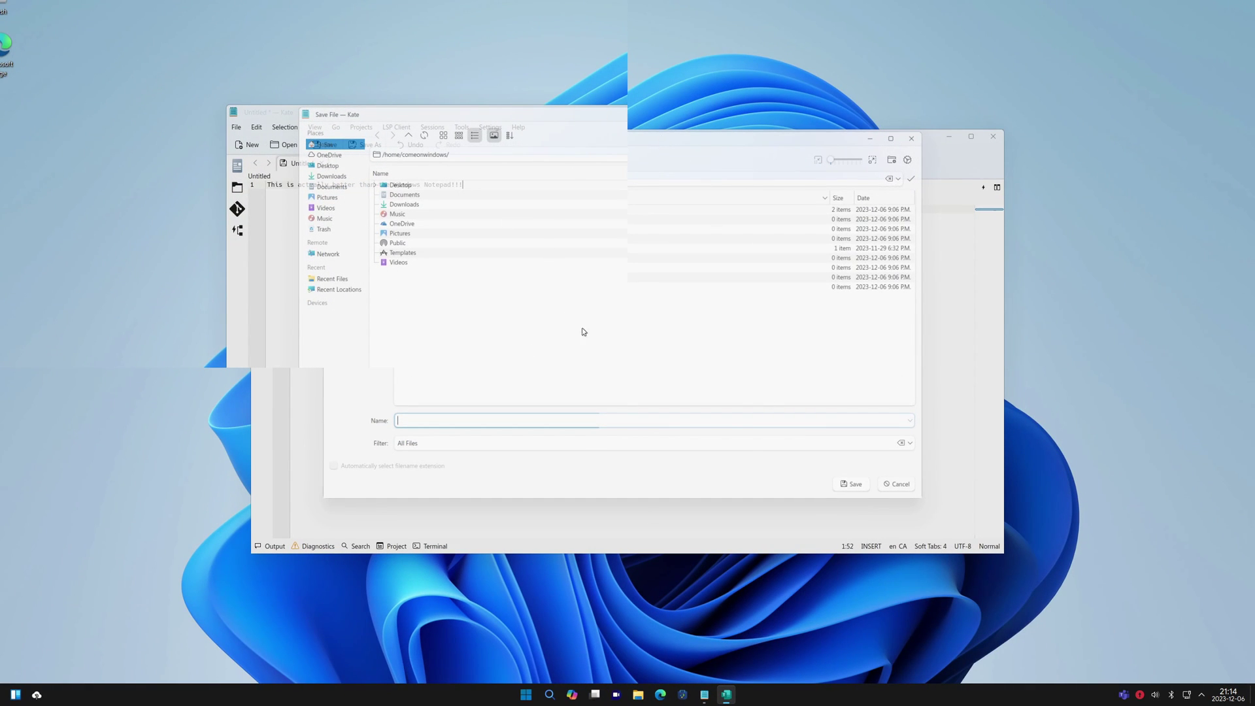
pyautogui.click(527, 695)
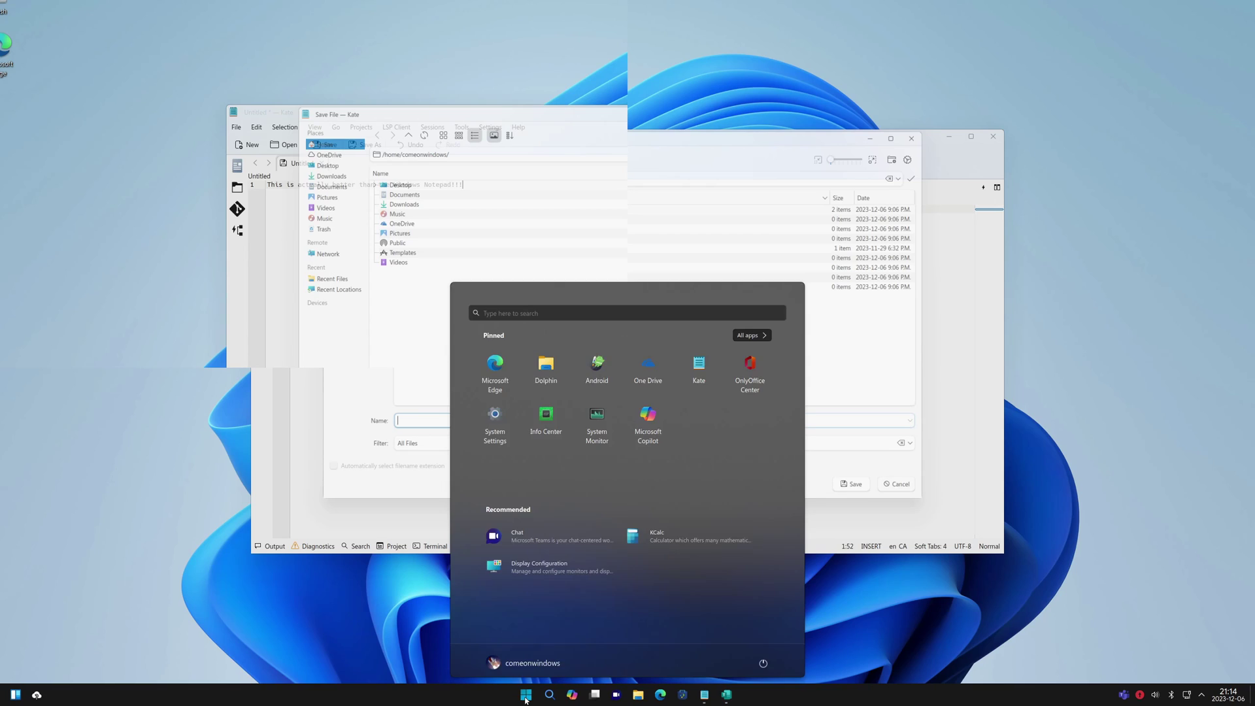
pyautogui.click(522, 700)
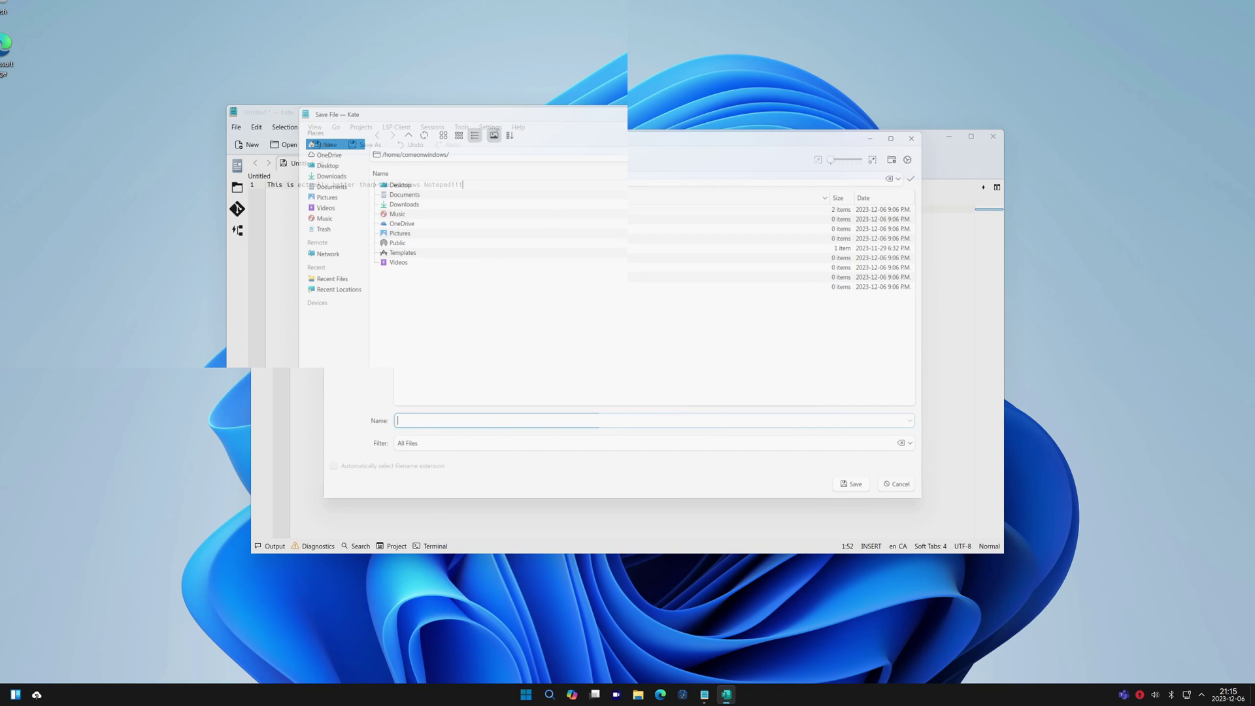
# Reopen System Monitor and show its Applications page listing Kate at 83.3 MiB
pyautogui.rightClick(723, 694)
pyautogui.rightClick(723, 694)
pyautogui.rightClick(723, 694)
pyautogui.click(526, 694)
pyautogui.click(527, 695)
pyautogui.moveTo(519, 430); pyautogui.dragTo(581, 434)
pyautogui.click(505, 414)
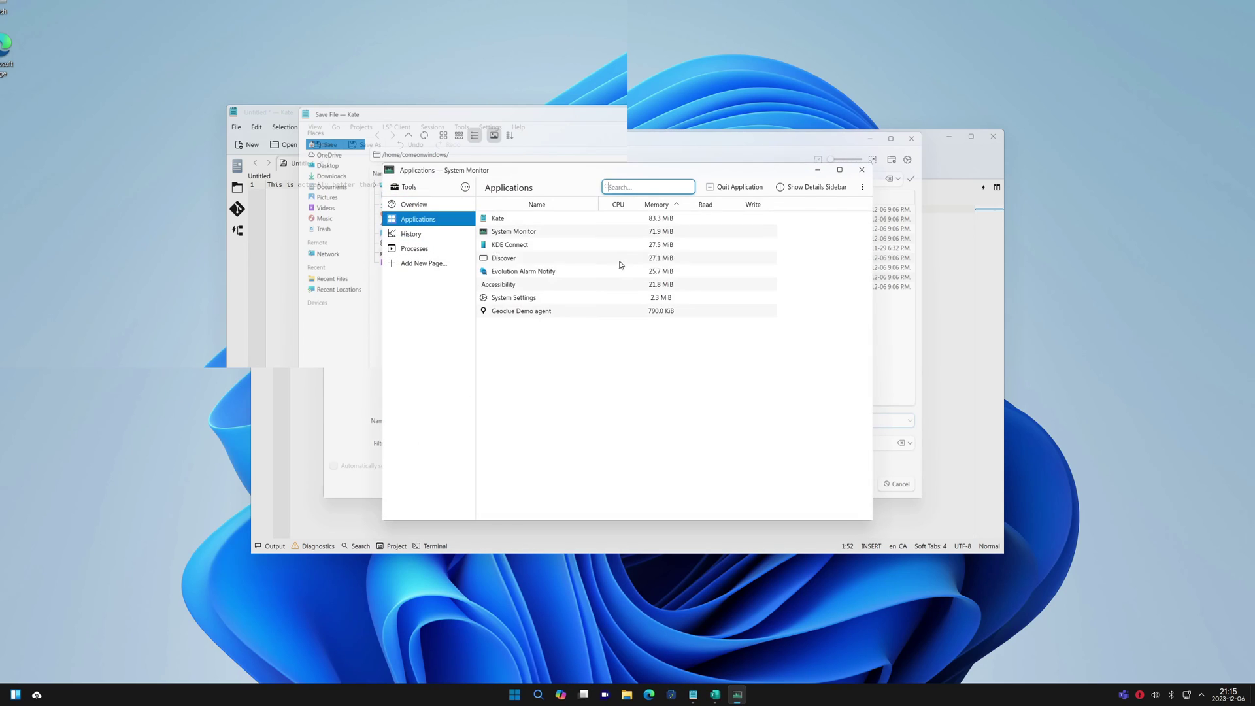
# Quit Kate from System Monitor, cancelling the save-or-discard prompt
pyautogui.click(521, 224)
pyautogui.rightClick(521, 224)
pyautogui.click(569, 265)
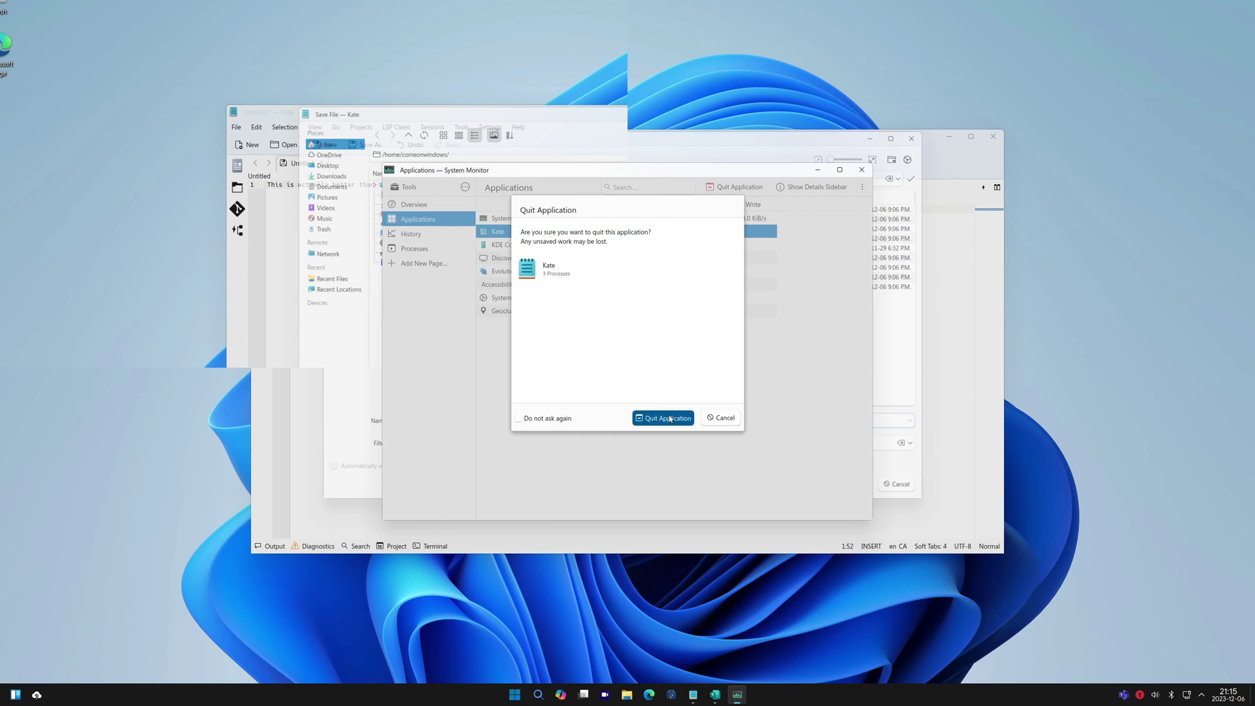
pyautogui.click(662, 417)
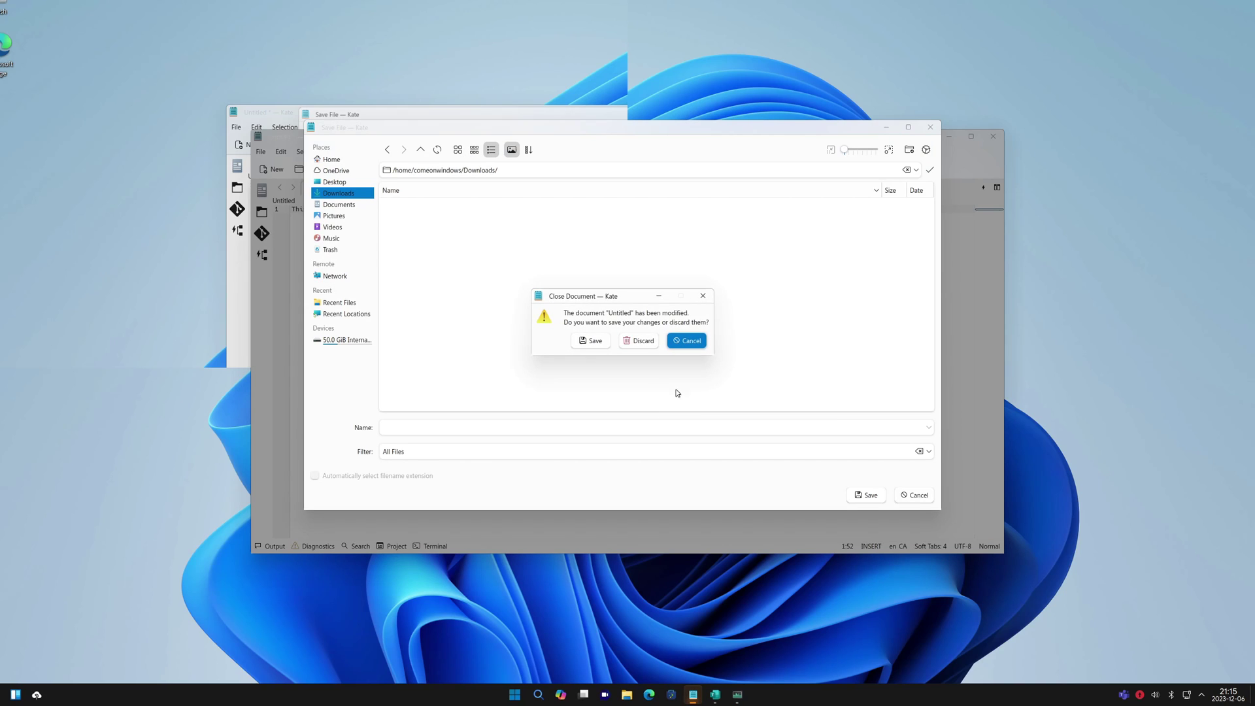
pyautogui.click(677, 342)
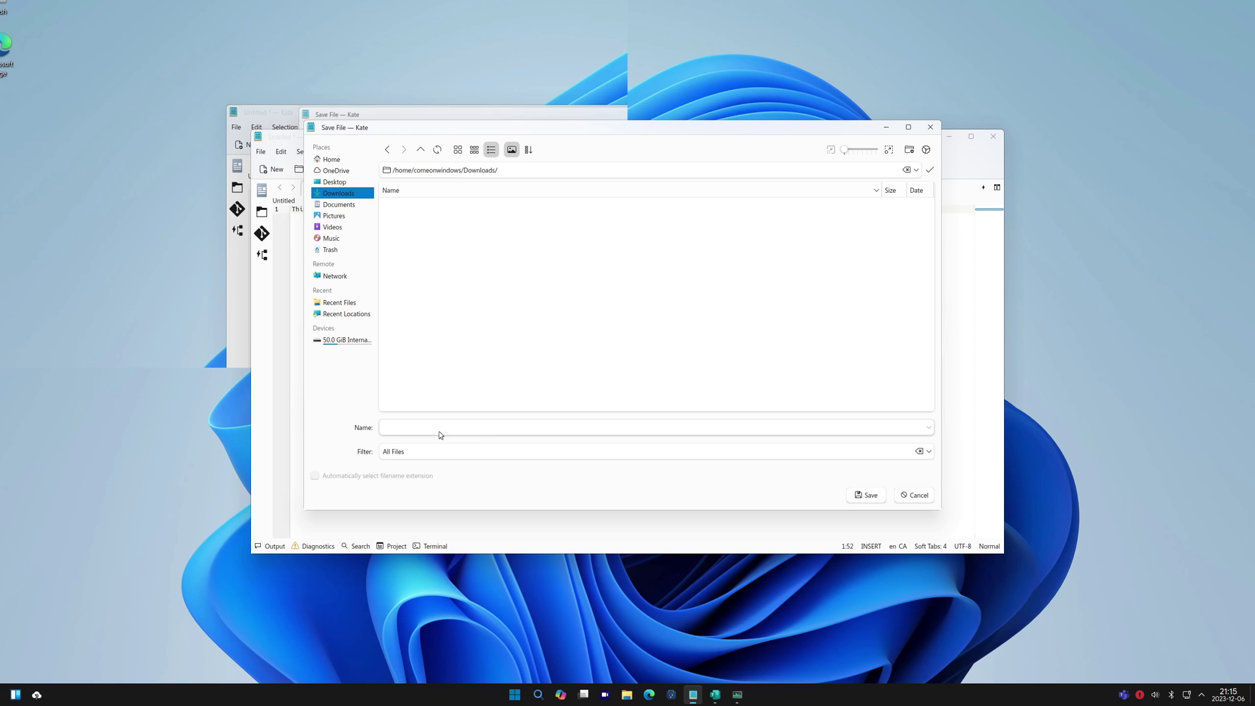
# Save the note as Or not.txt on the Desktop
pyautogui.click(335, 181)
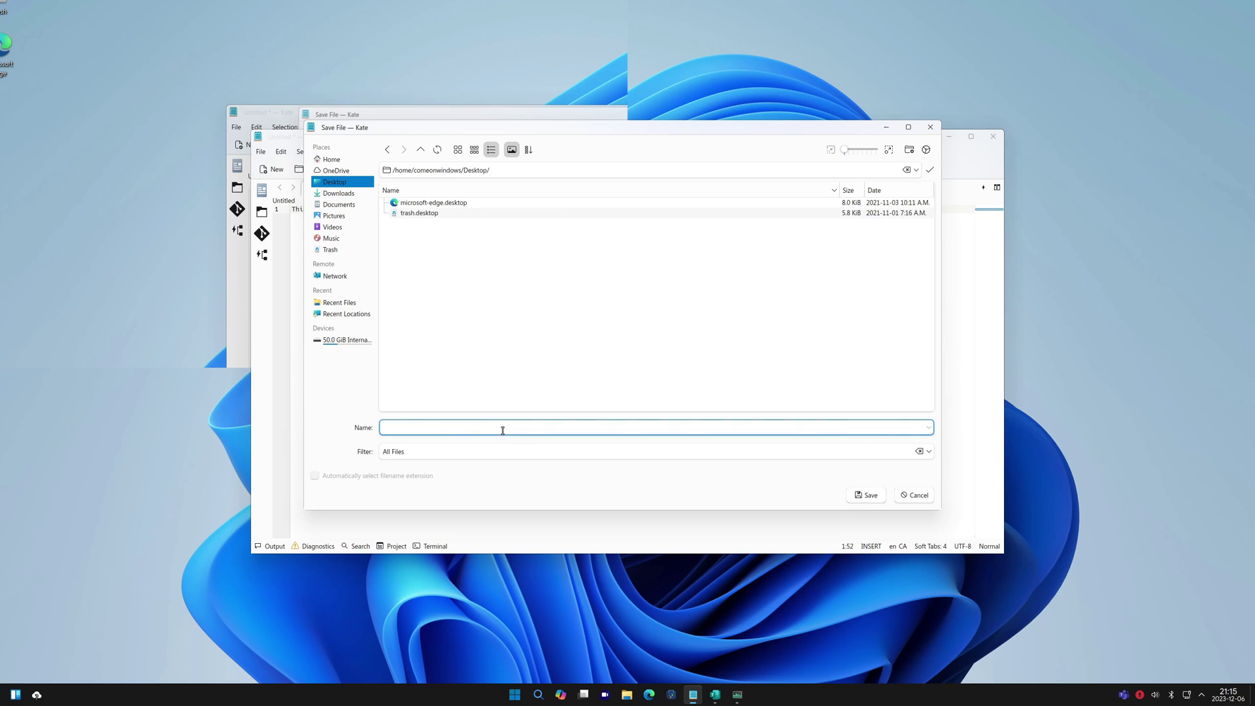
pyautogui.write('Or not.txt')
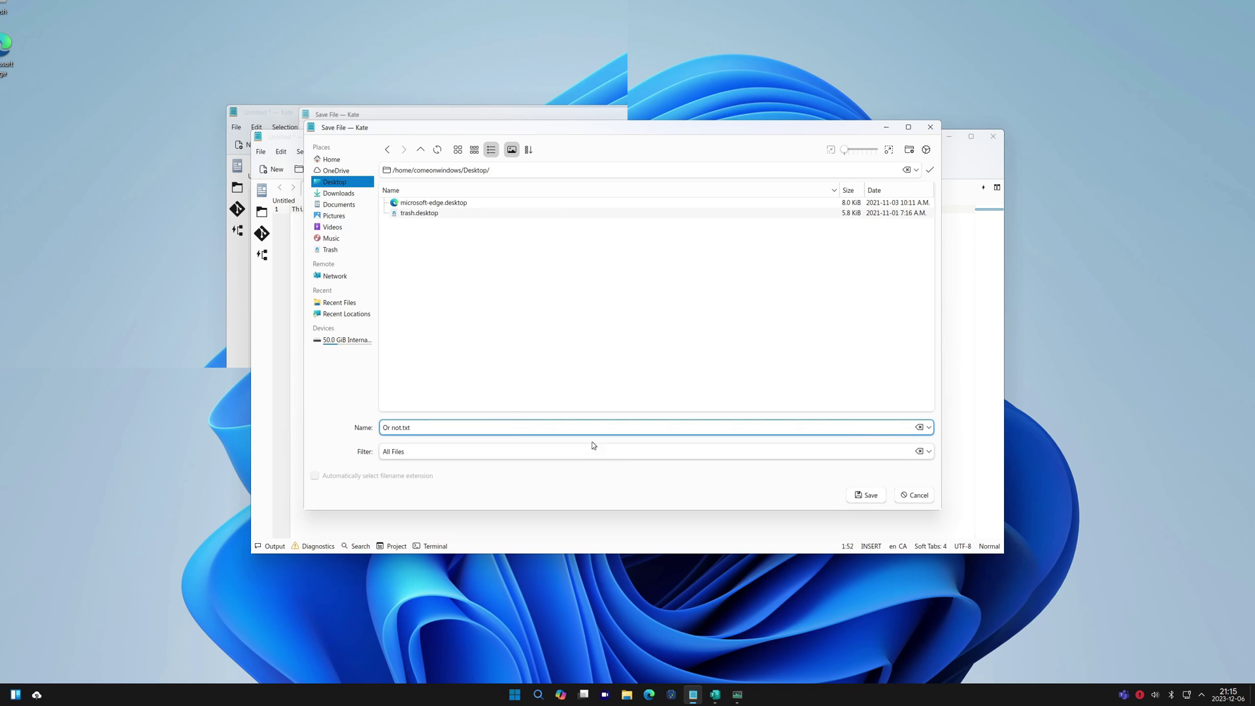
pyautogui.click(867, 494)
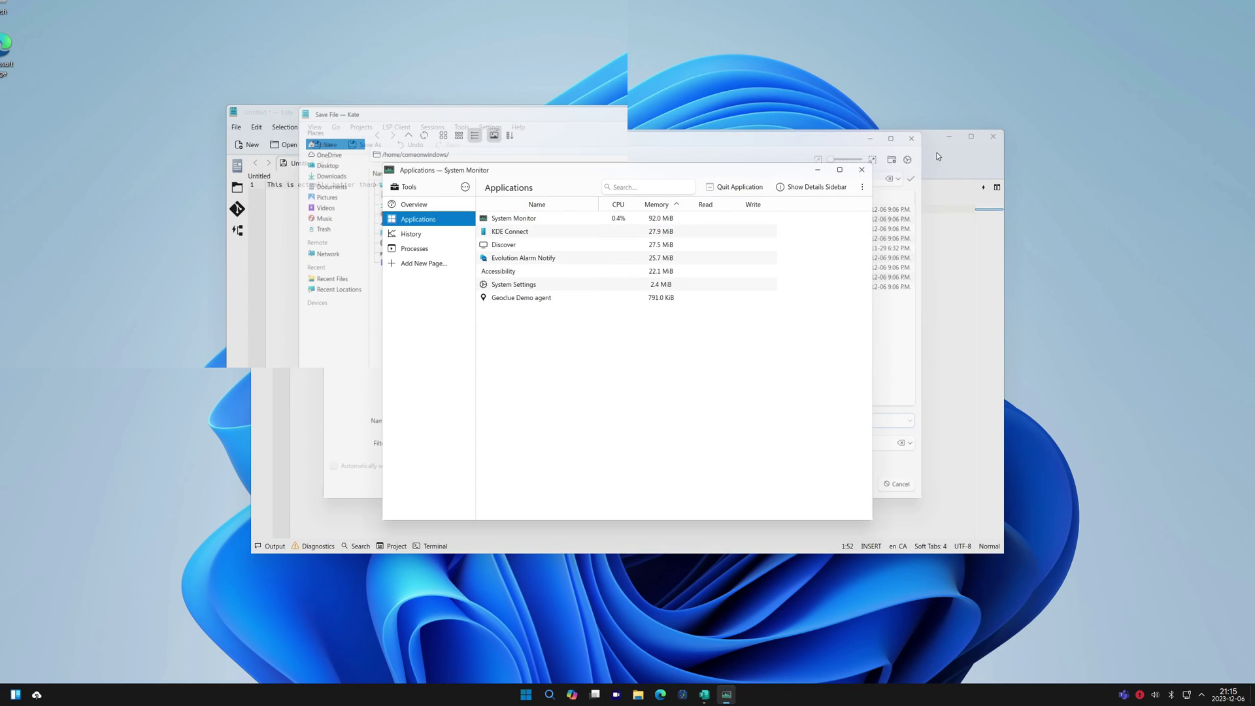
pyautogui.click(910, 183)
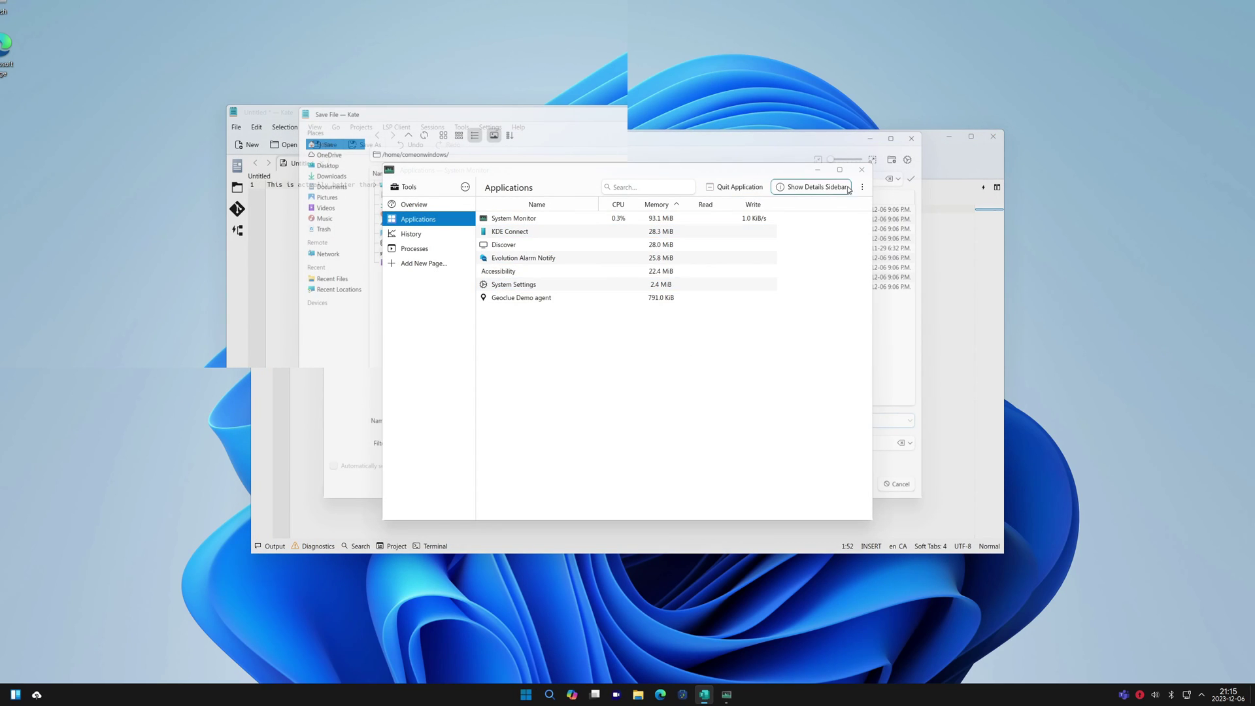
pyautogui.click(910, 140)
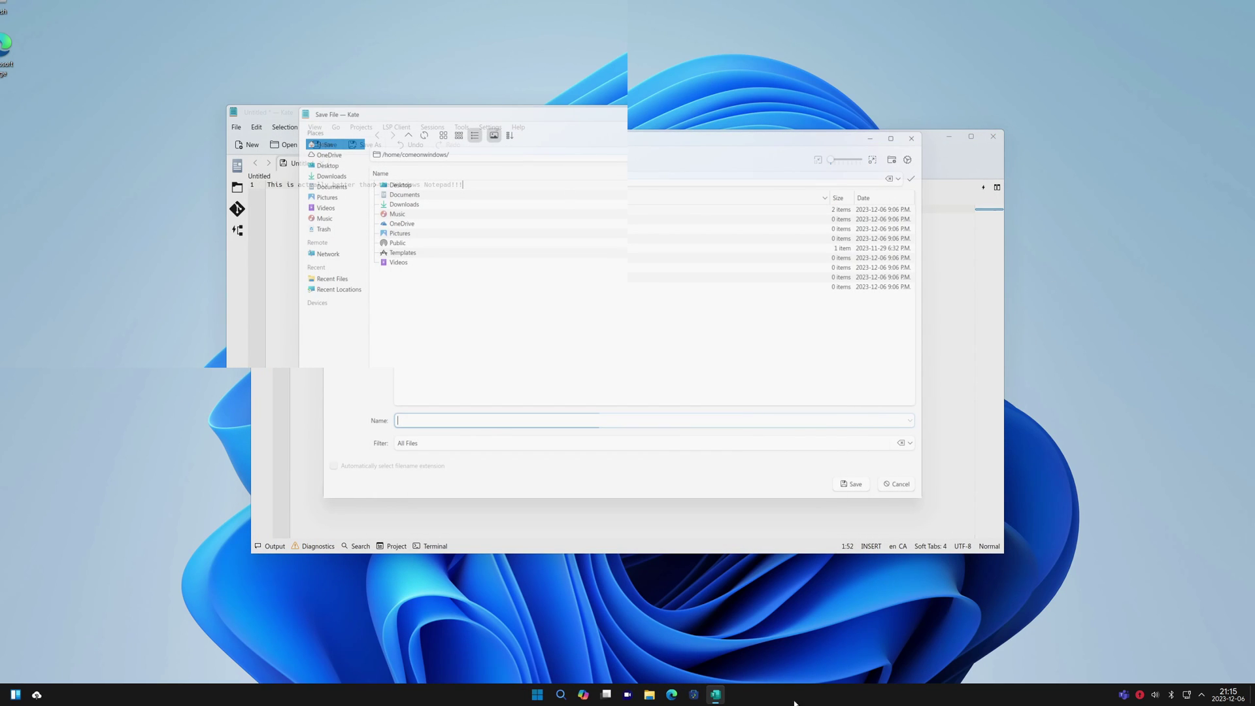
# Quit Discover from System Monitor's applications list
pyautogui.click(541, 699)
pyautogui.click(375, 619)
pyautogui.click(537, 694)
pyautogui.press('Escape')
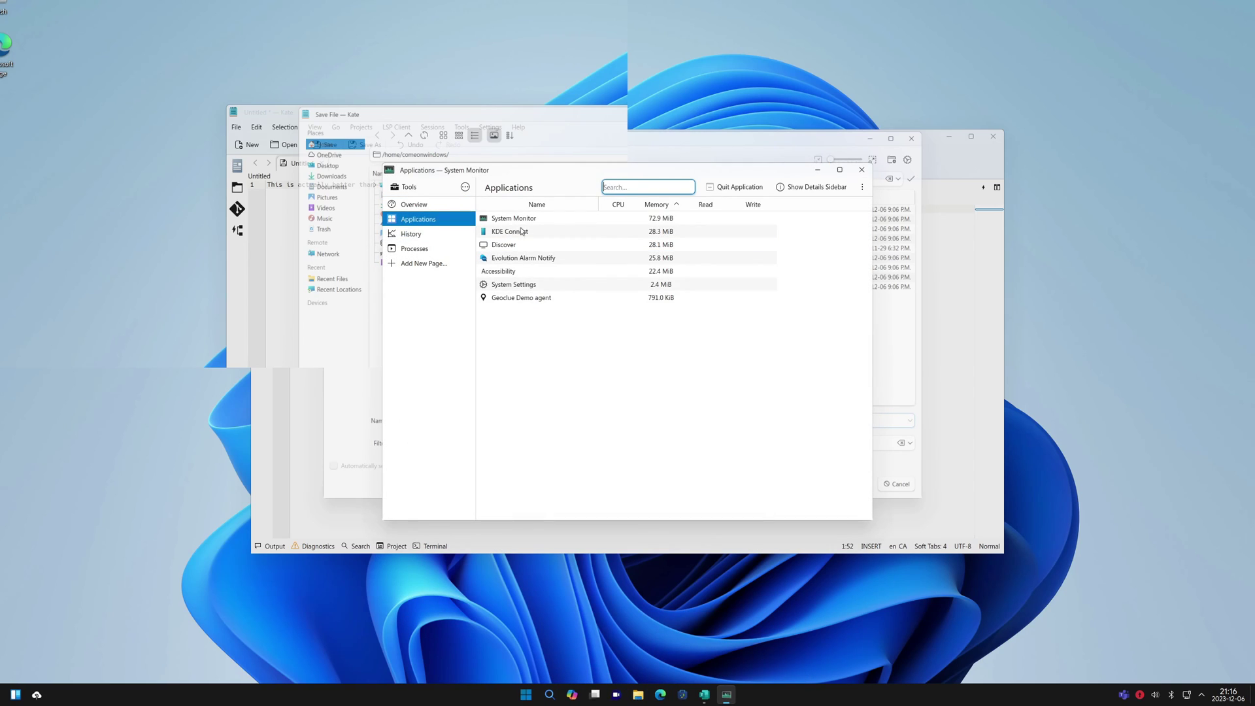
pyautogui.click(510, 244)
pyautogui.click(735, 187)
pyautogui.click(669, 421)
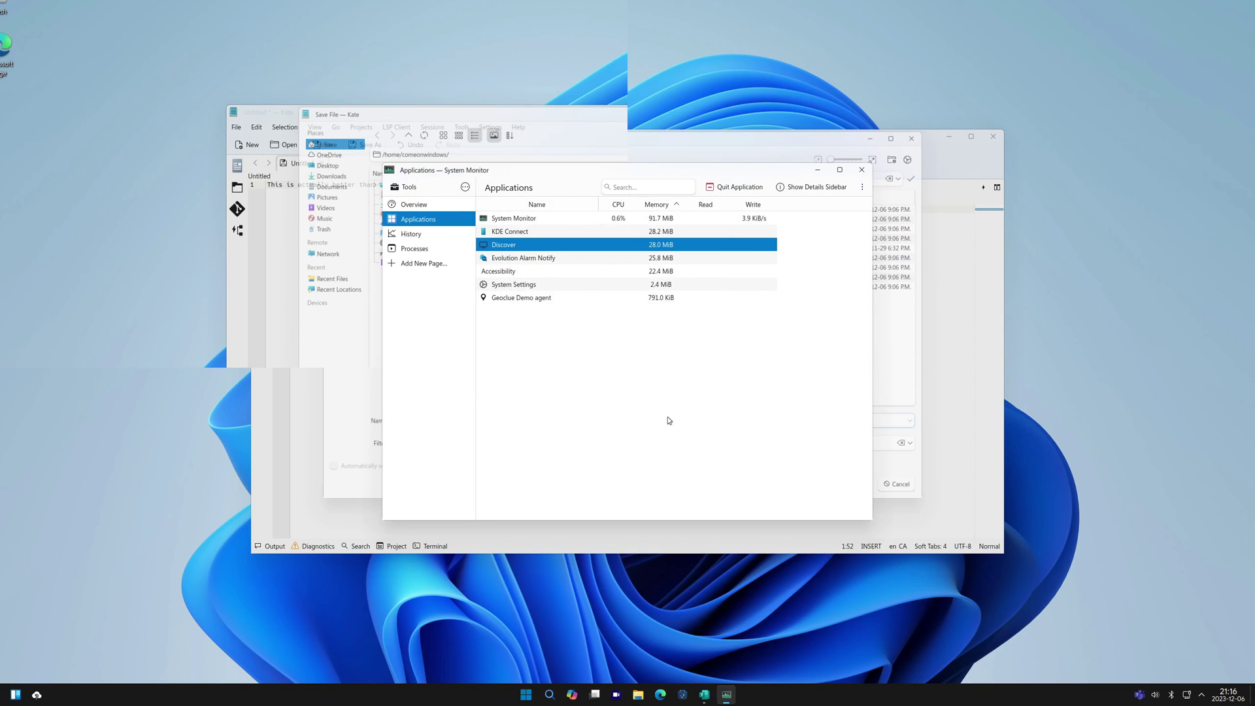
# Check the running processes, then close System Monitor
pyautogui.click(431, 247)
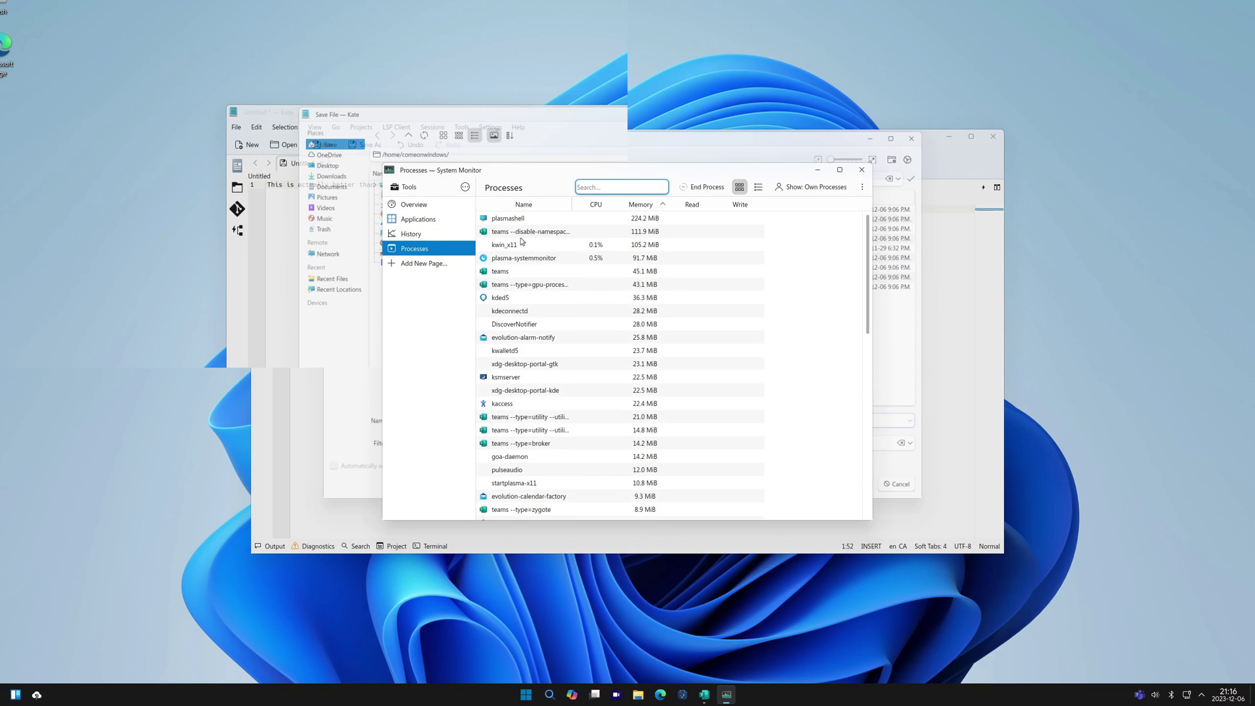
pyautogui.scroll(-5, 866, 359)
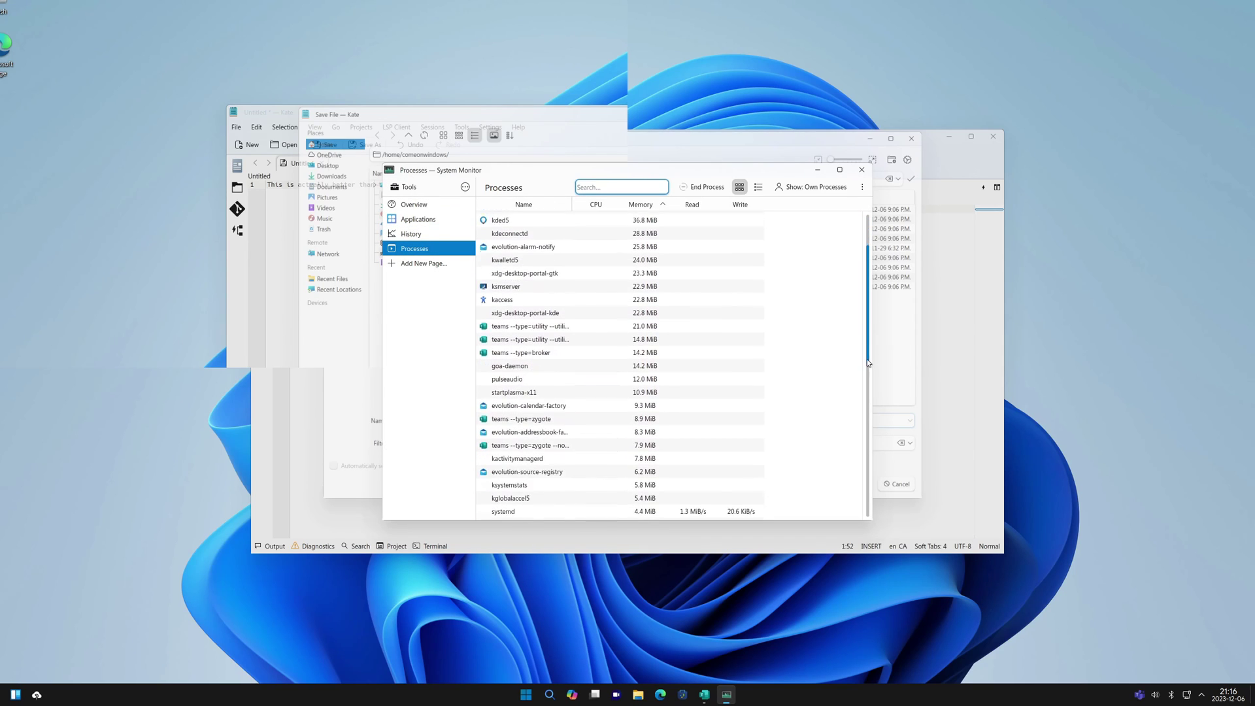
pyautogui.click(861, 169)
pyautogui.press('super')
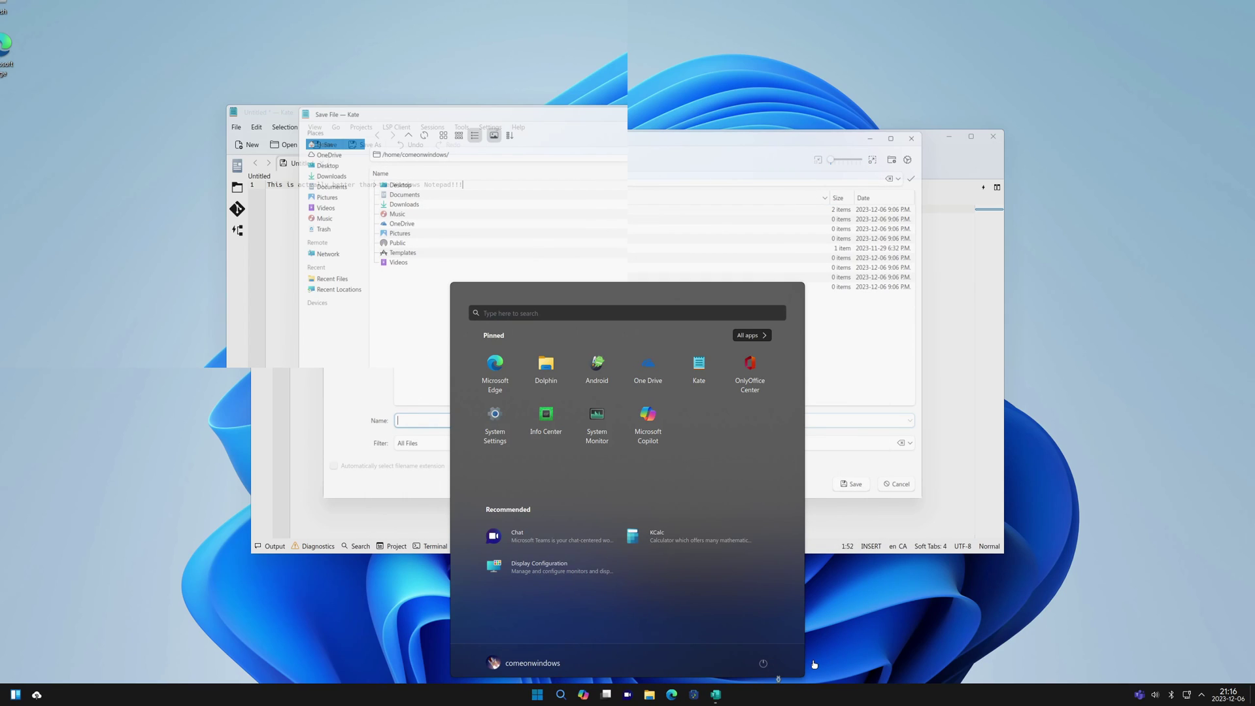
# Restart Wubuntu via the Shutdown dialog's Restart option and log back in
pyautogui.click(763, 663)
pyautogui.click(627, 370)
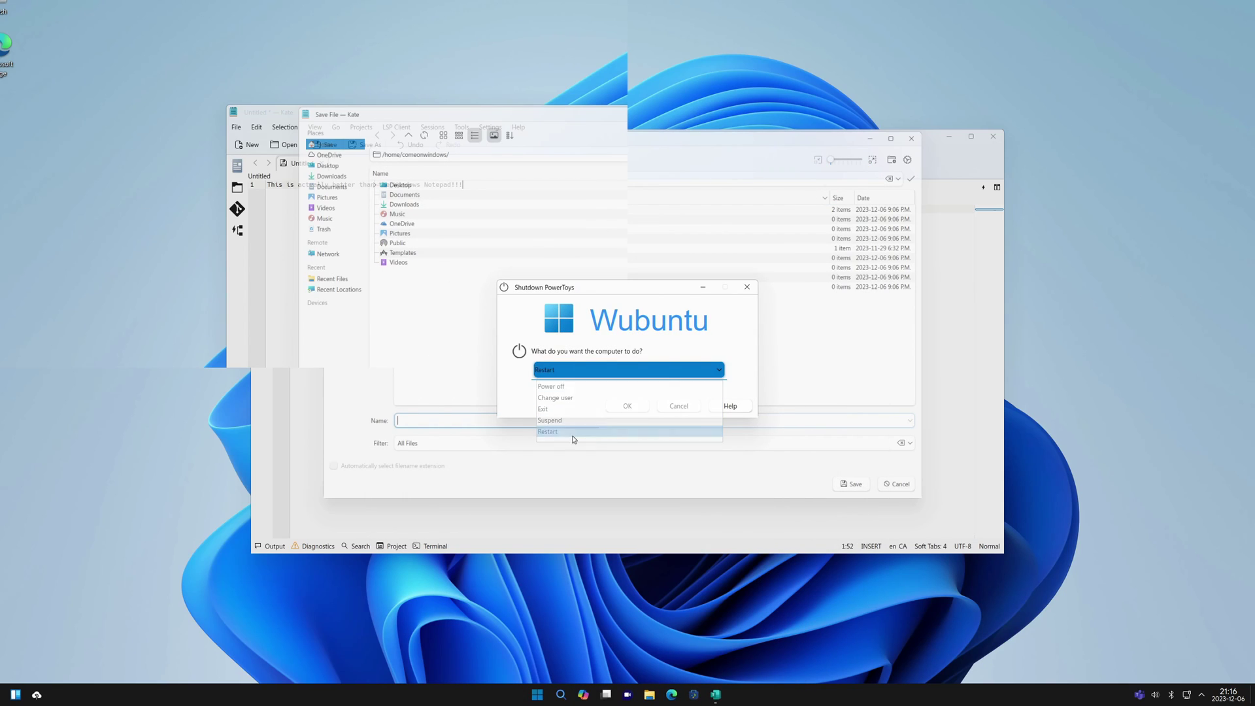
pyautogui.click(572, 435)
pyautogui.press('Return')
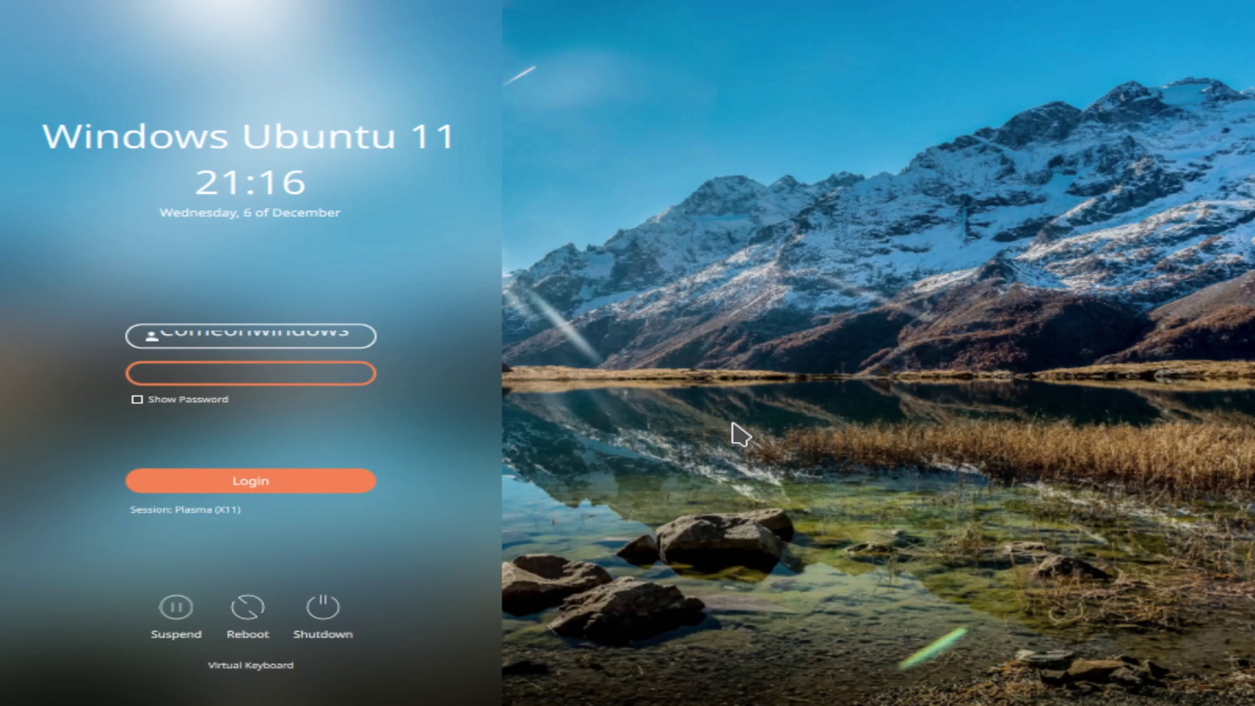
pyautogui.click(359, 472)
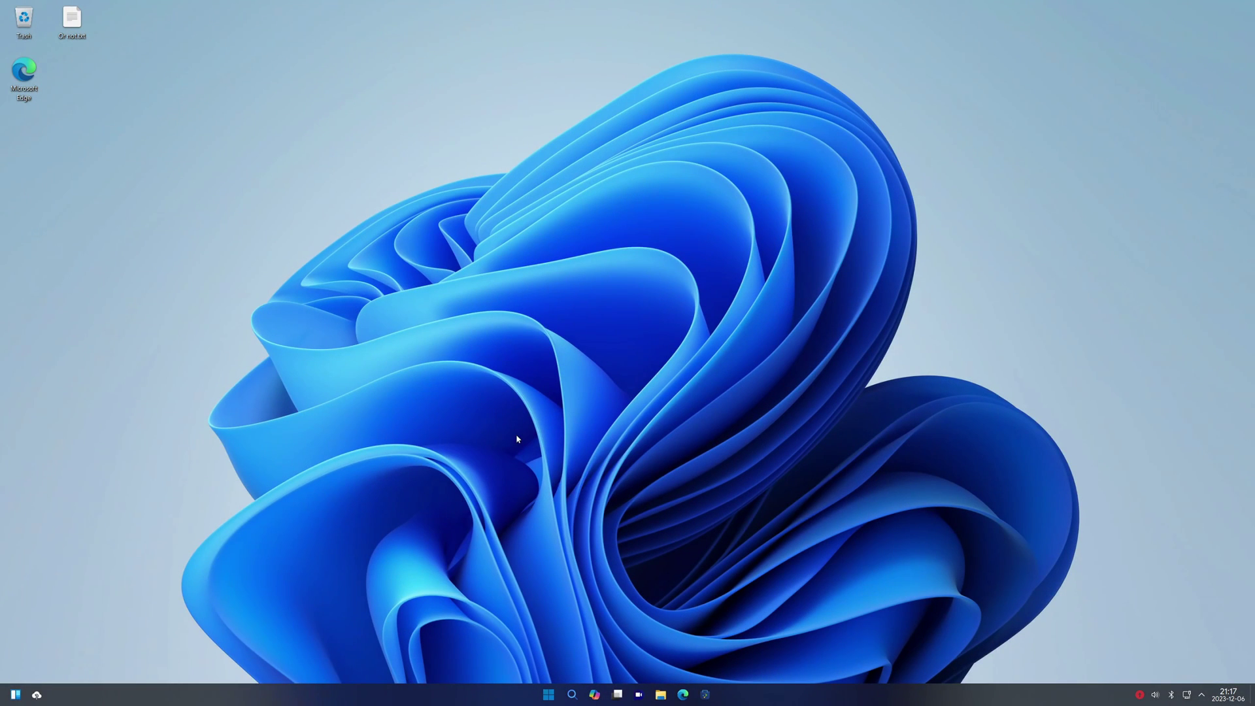
pyautogui.press('super')
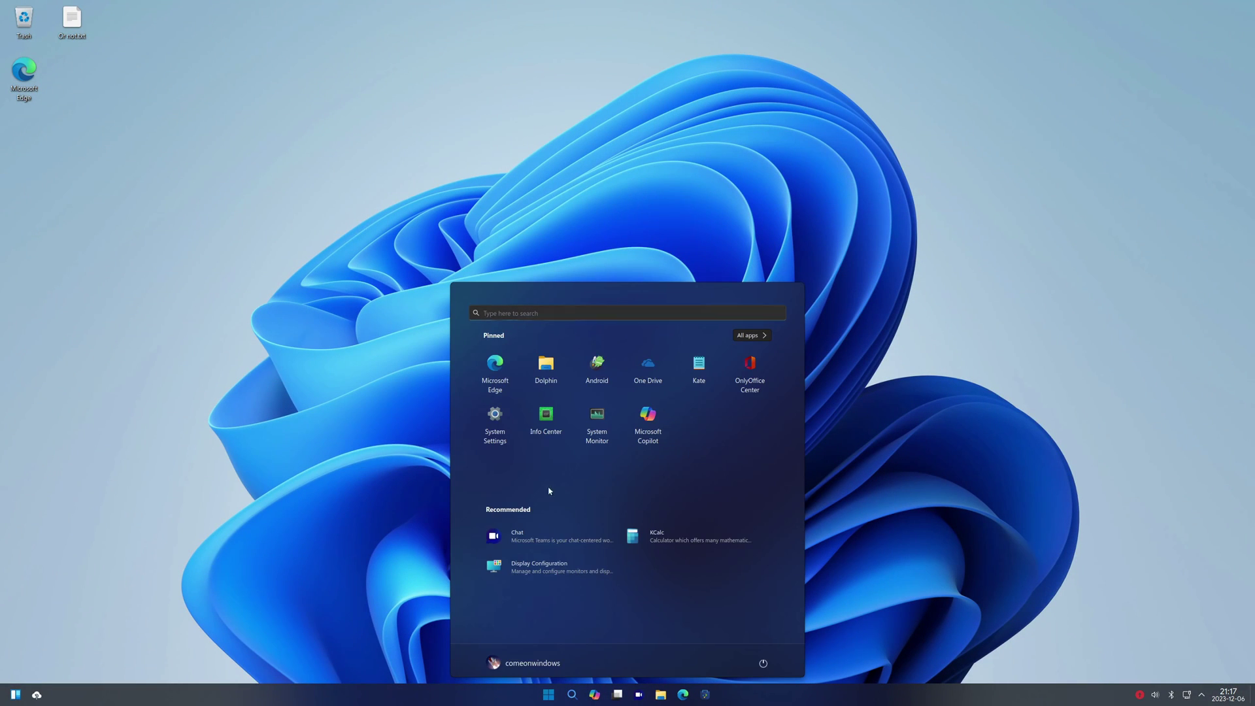
pyautogui.click(754, 374)
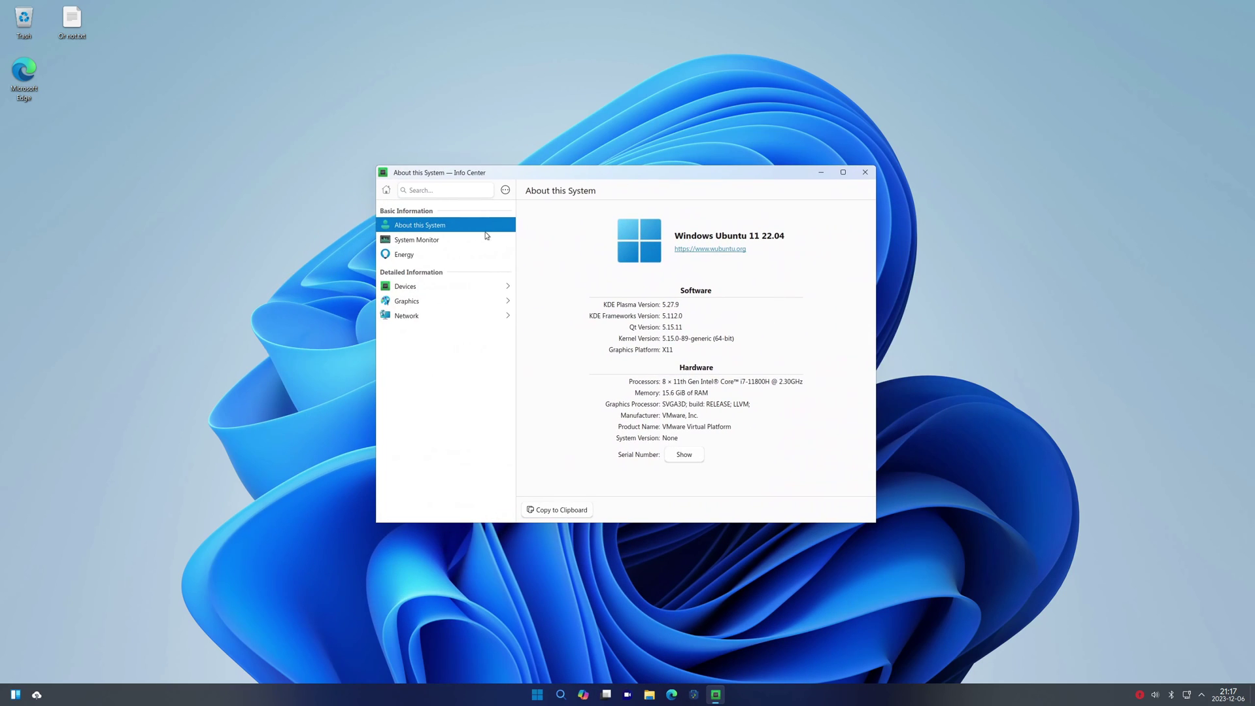
pyautogui.click(431, 242)
pyautogui.click(429, 257)
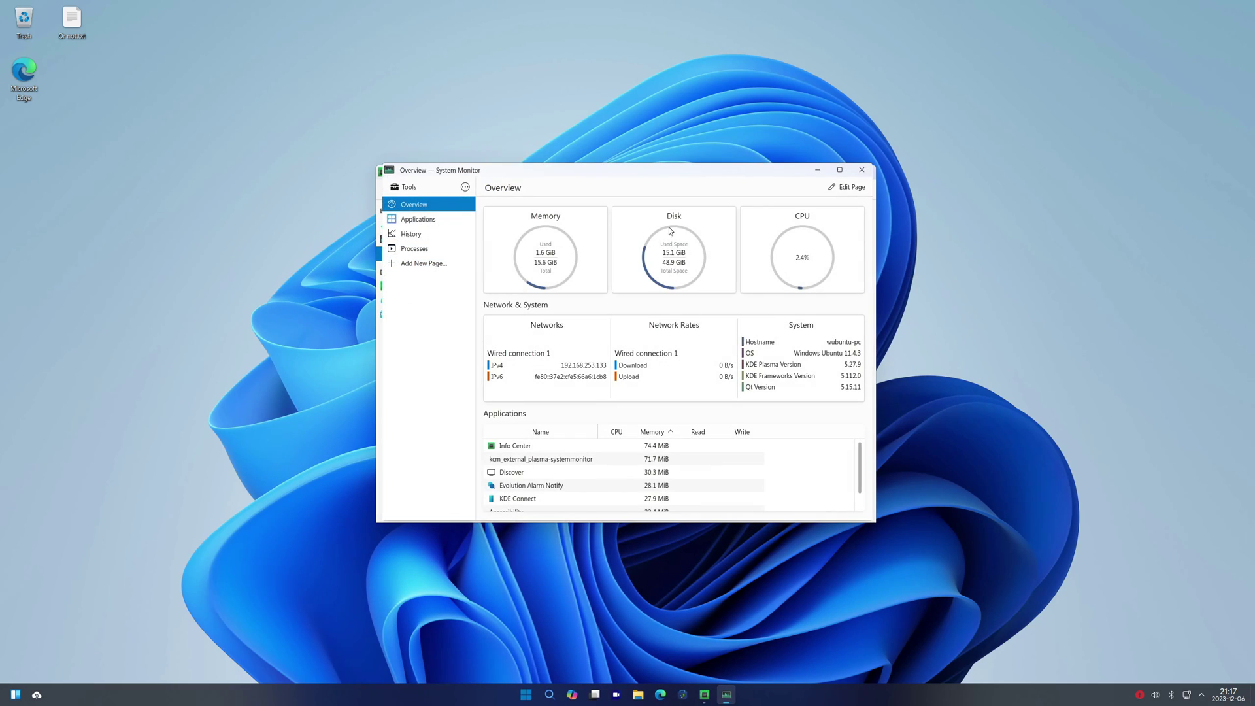
pyautogui.click(421, 286)
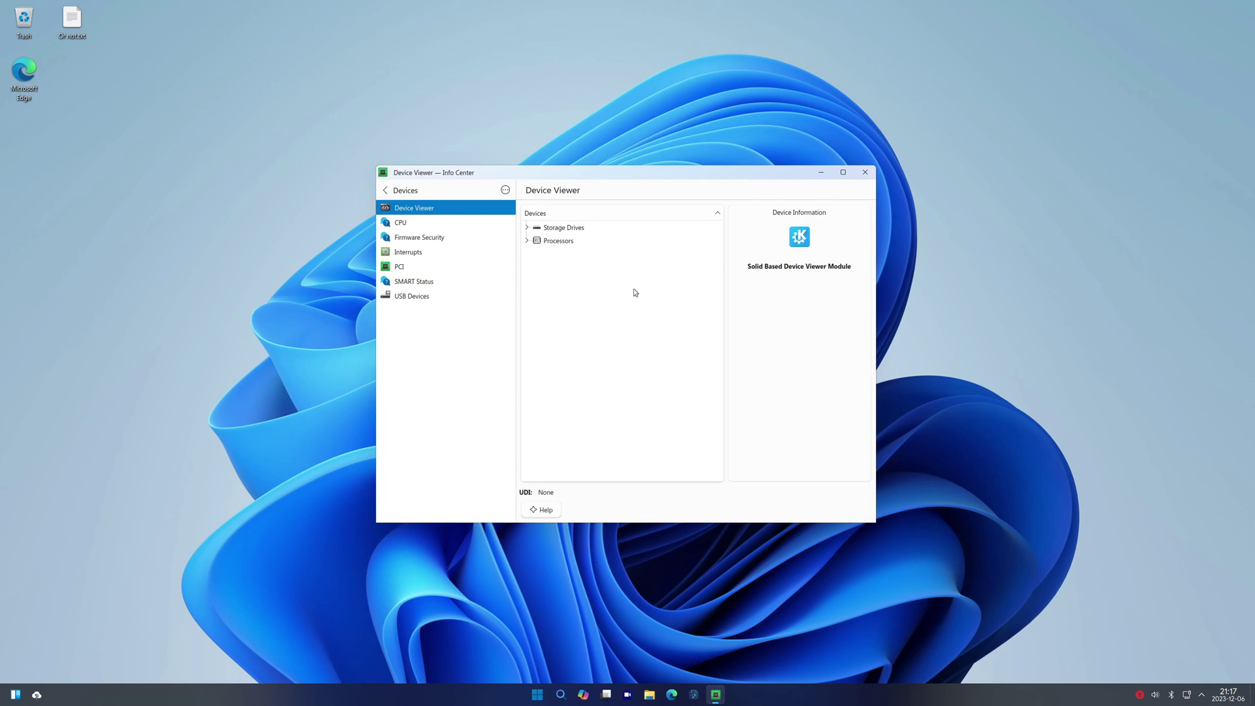
pyautogui.click(415, 223)
pyautogui.click(864, 171)
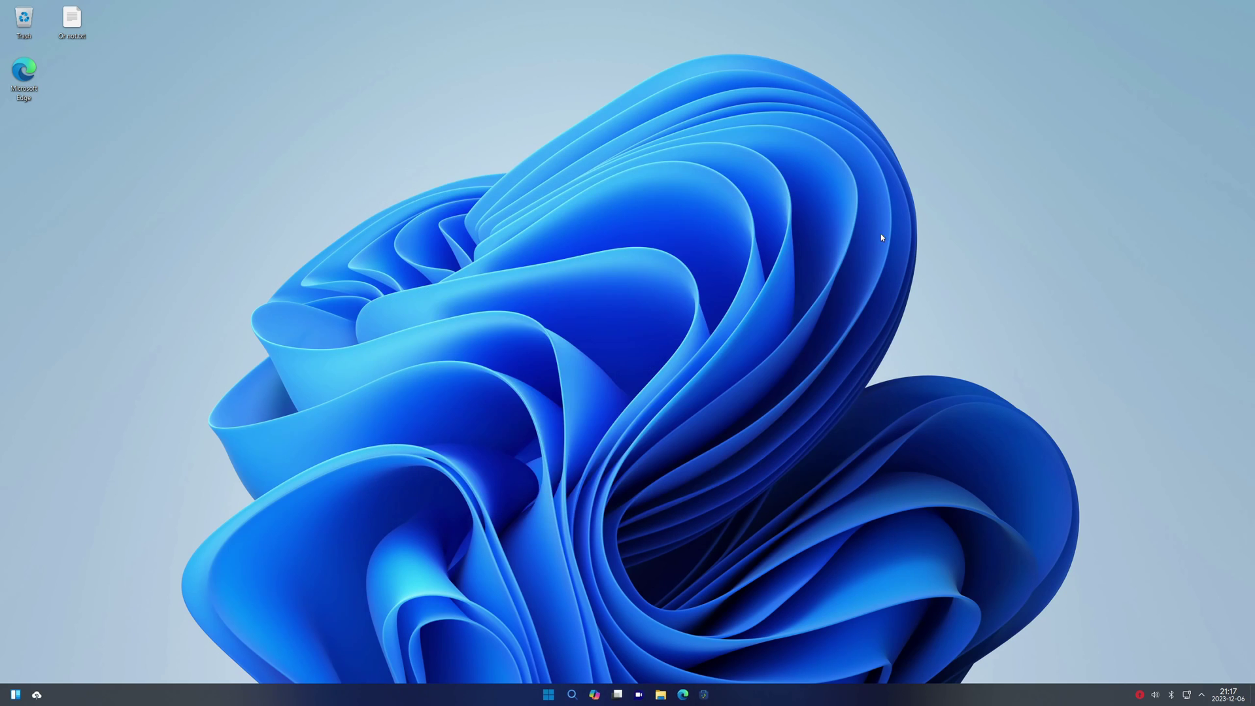
pyautogui.click(549, 694)
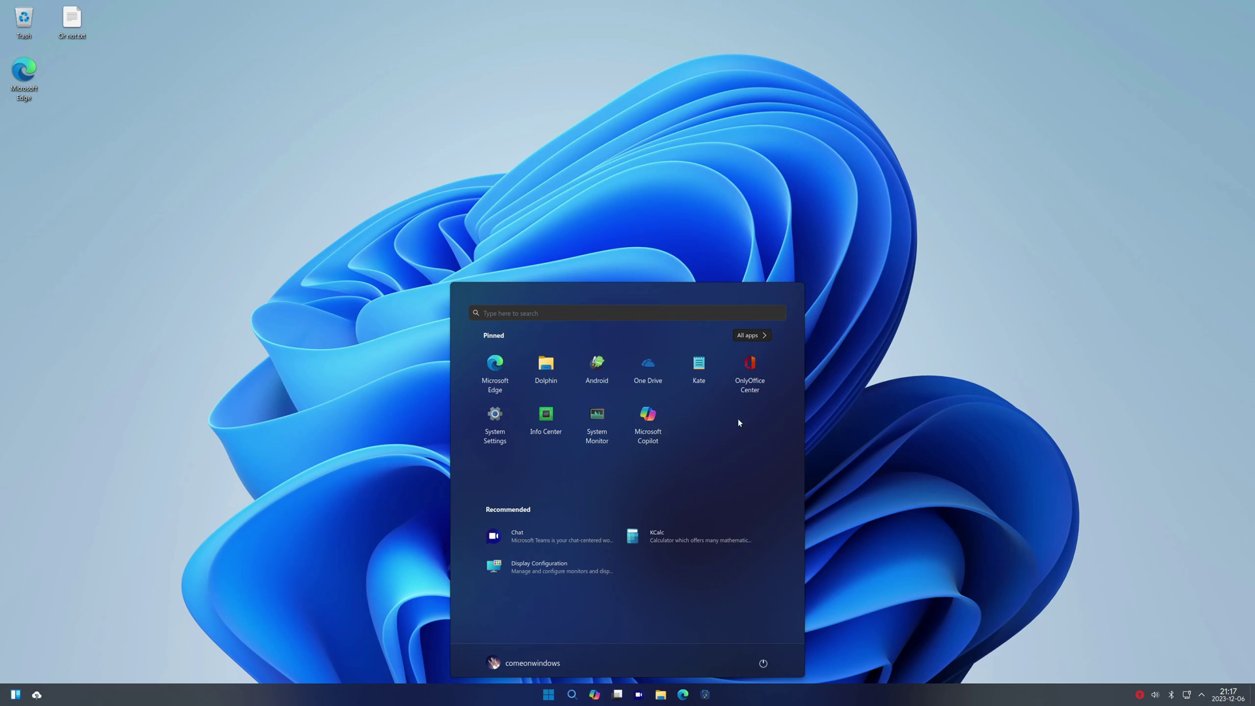
pyautogui.click(562, 377)
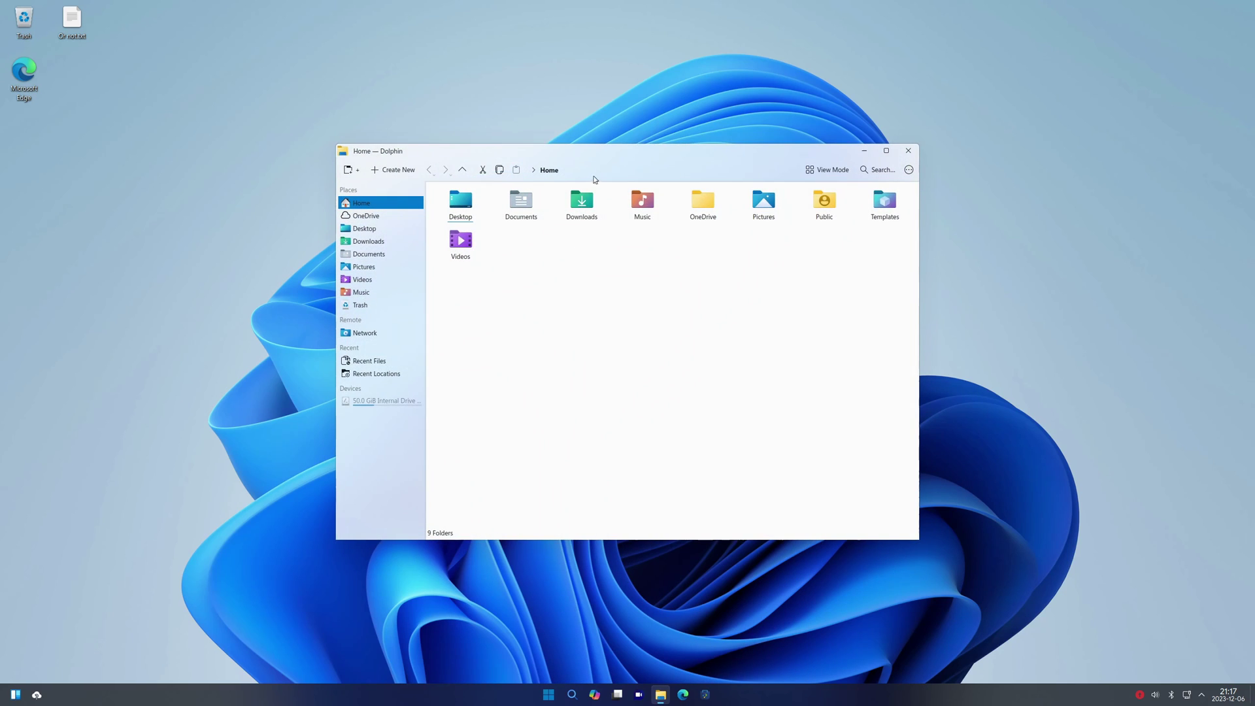
pyautogui.moveTo(631, 166); pyautogui.dragTo(564, 151)
pyautogui.click(660, 694)
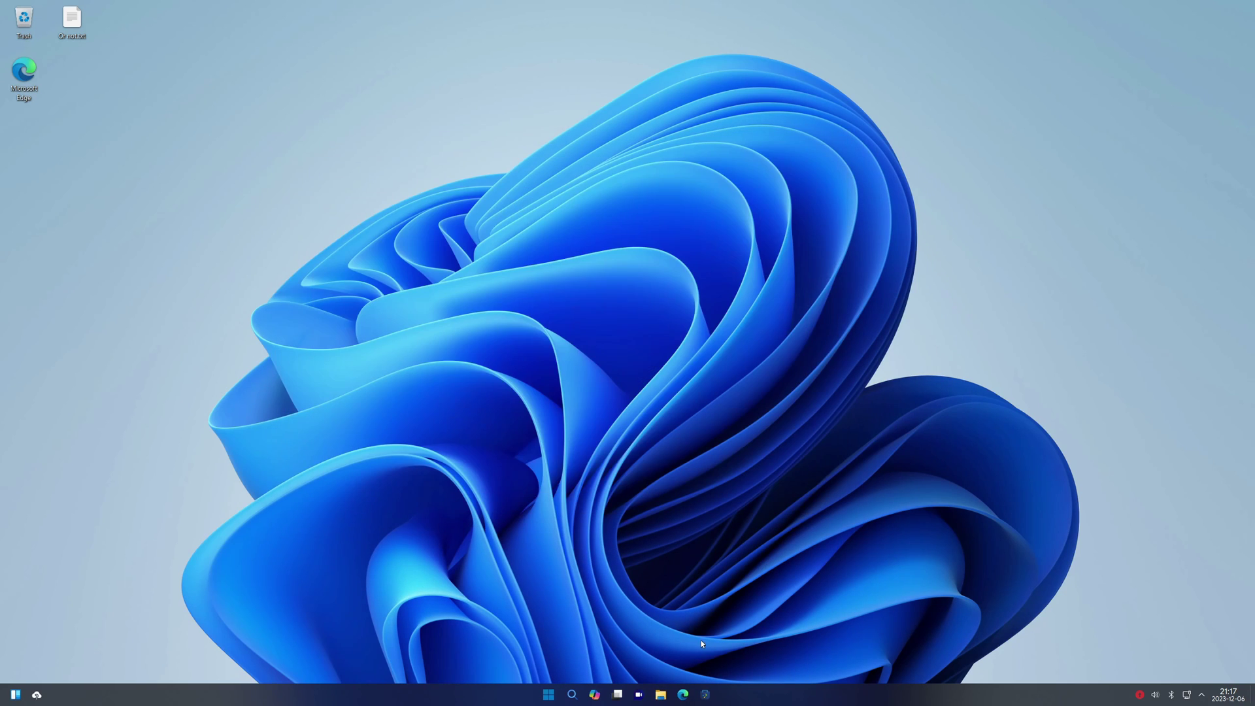
pyautogui.hotkey('alt', 'Tab')
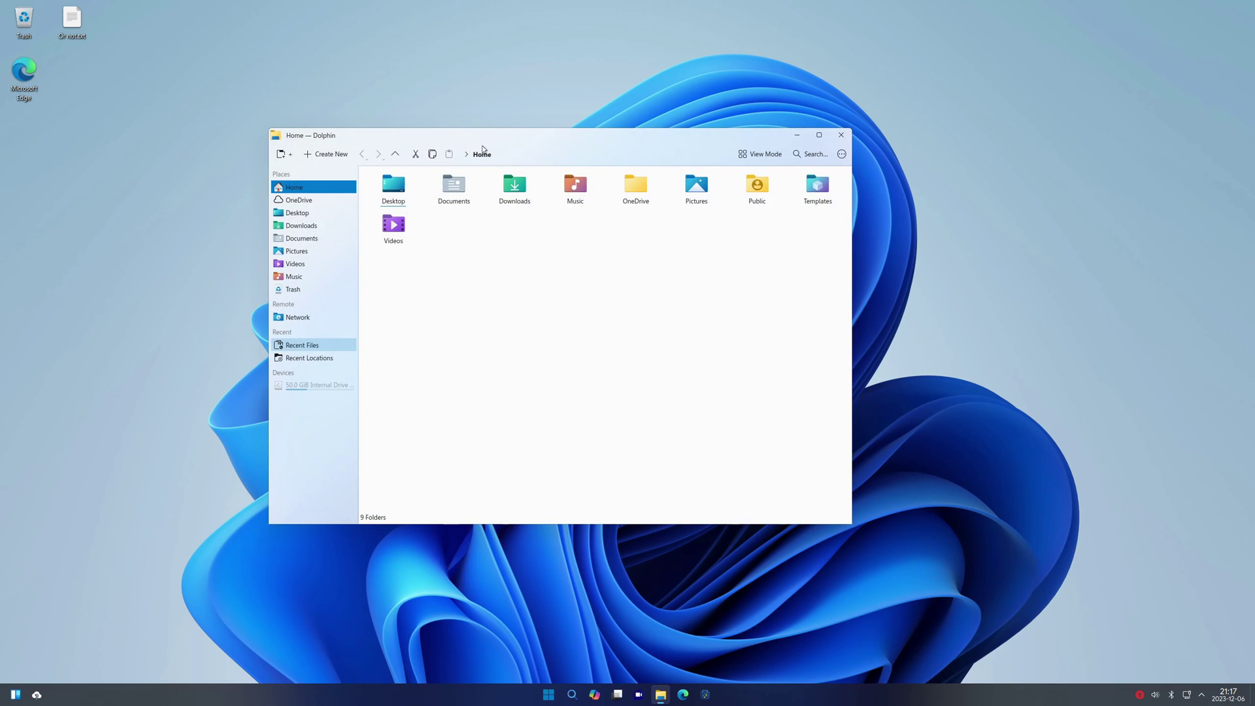
pyautogui.moveTo(602, 152); pyautogui.dragTo(651, 221)
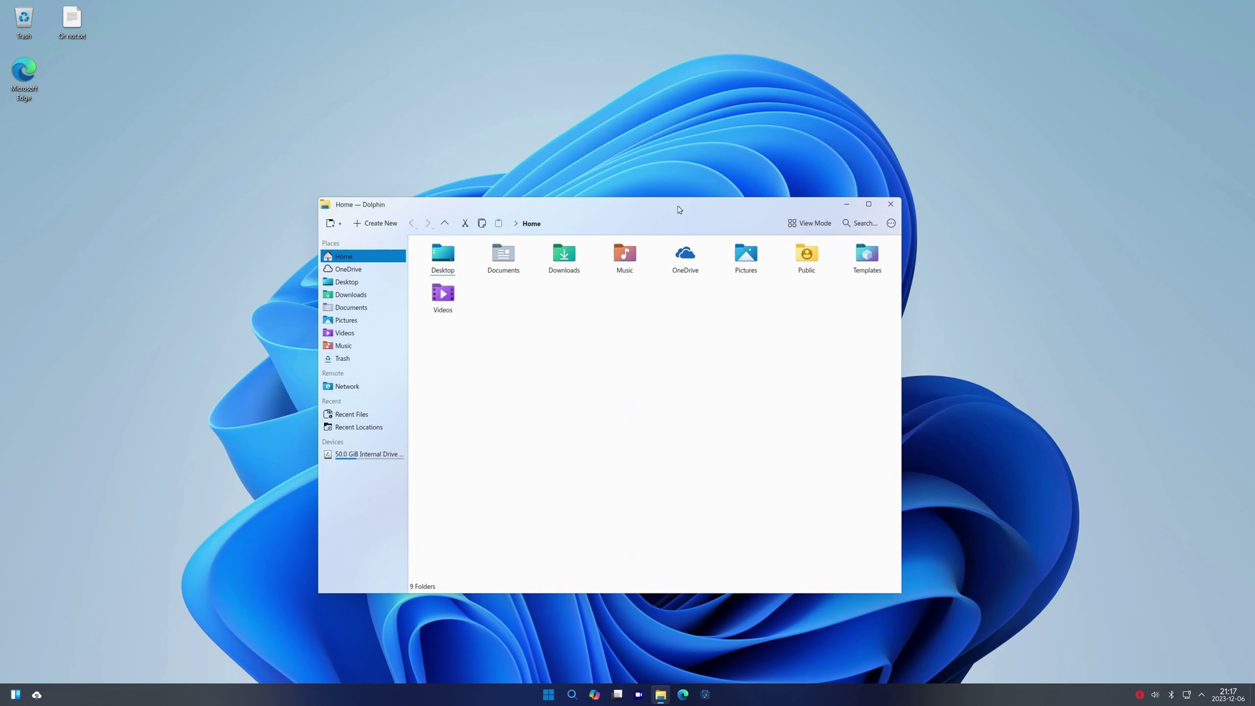
pyautogui.rightClick(637, 396)
pyautogui.click(608, 445)
pyautogui.click(366, 453)
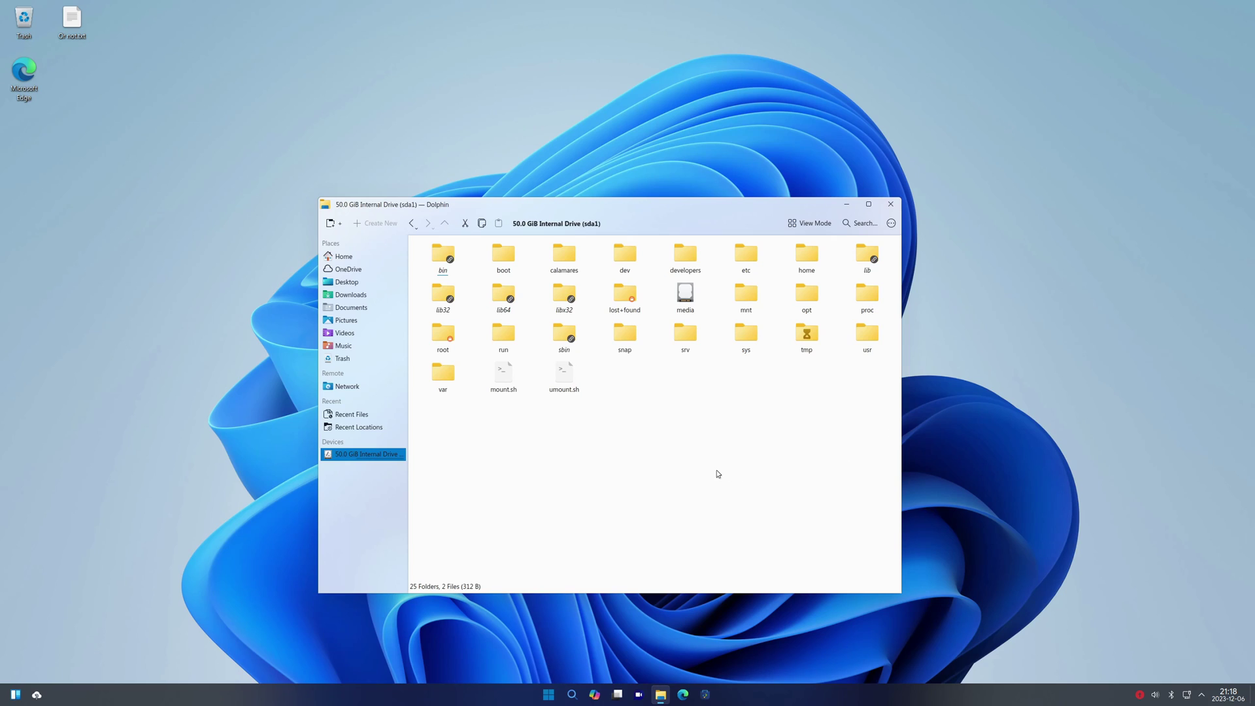
pyautogui.click(866, 335)
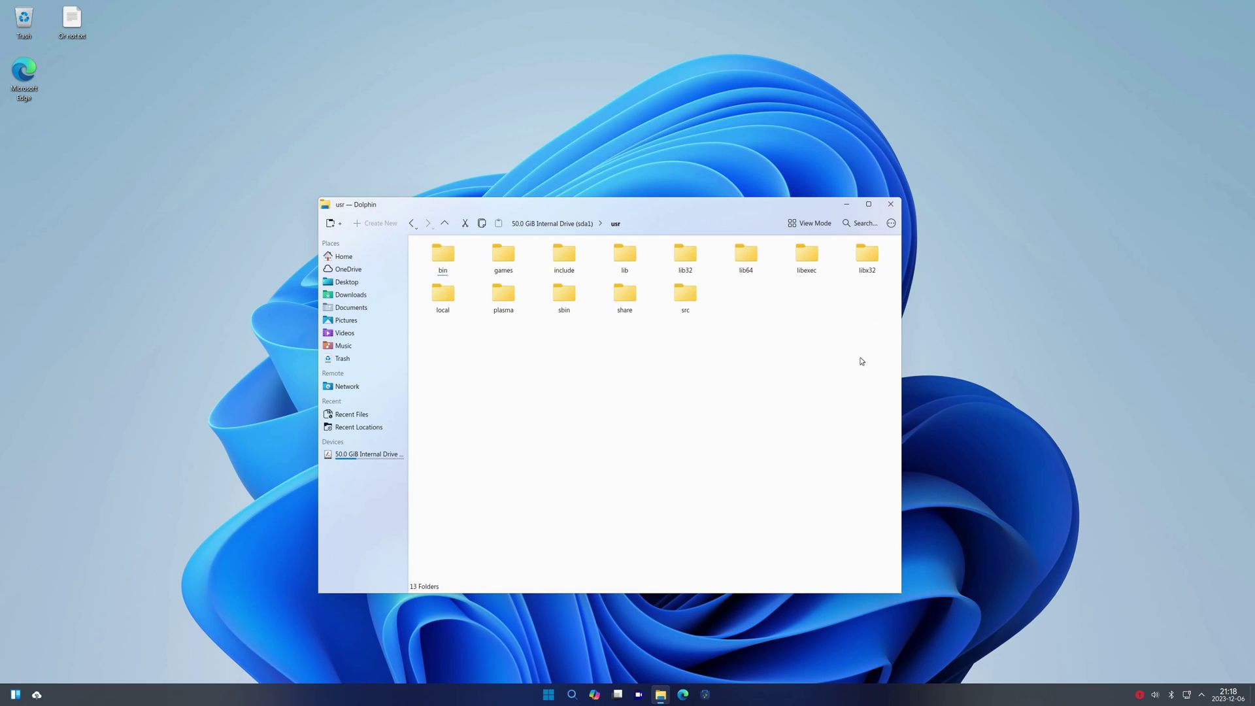
pyautogui.click(441, 262)
pyautogui.click(346, 282)
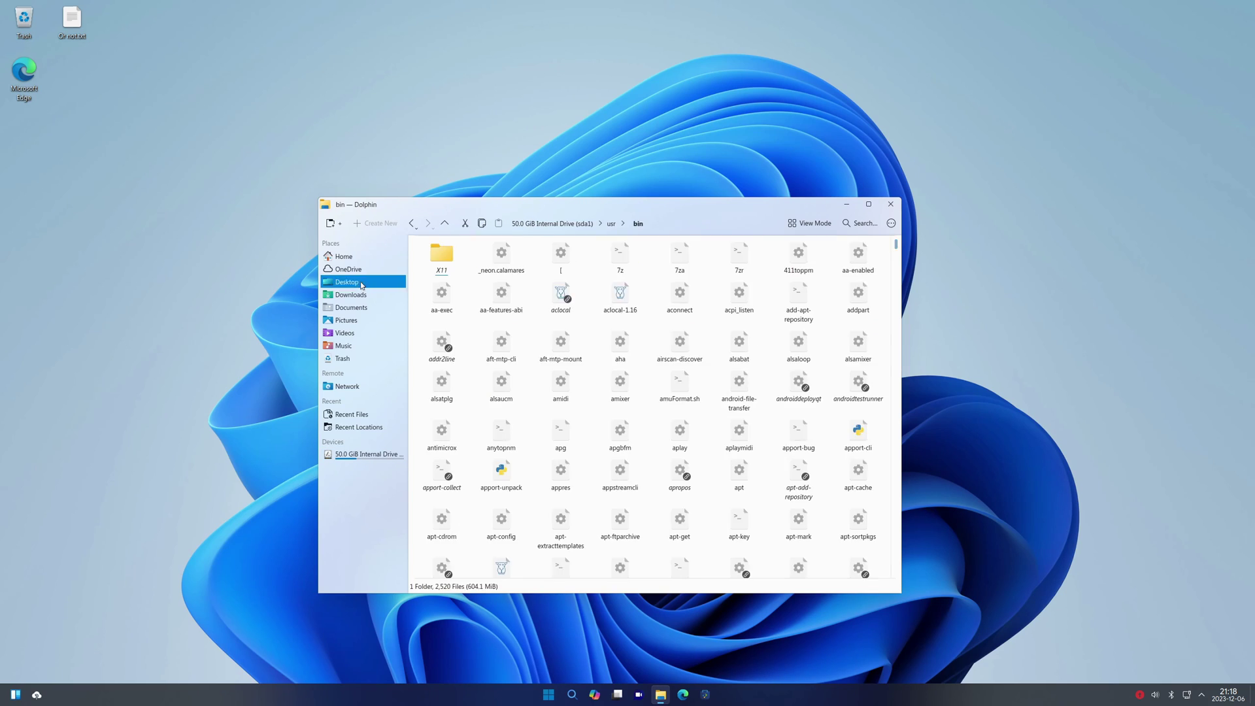
pyautogui.click(366, 295)
pyautogui.click(363, 321)
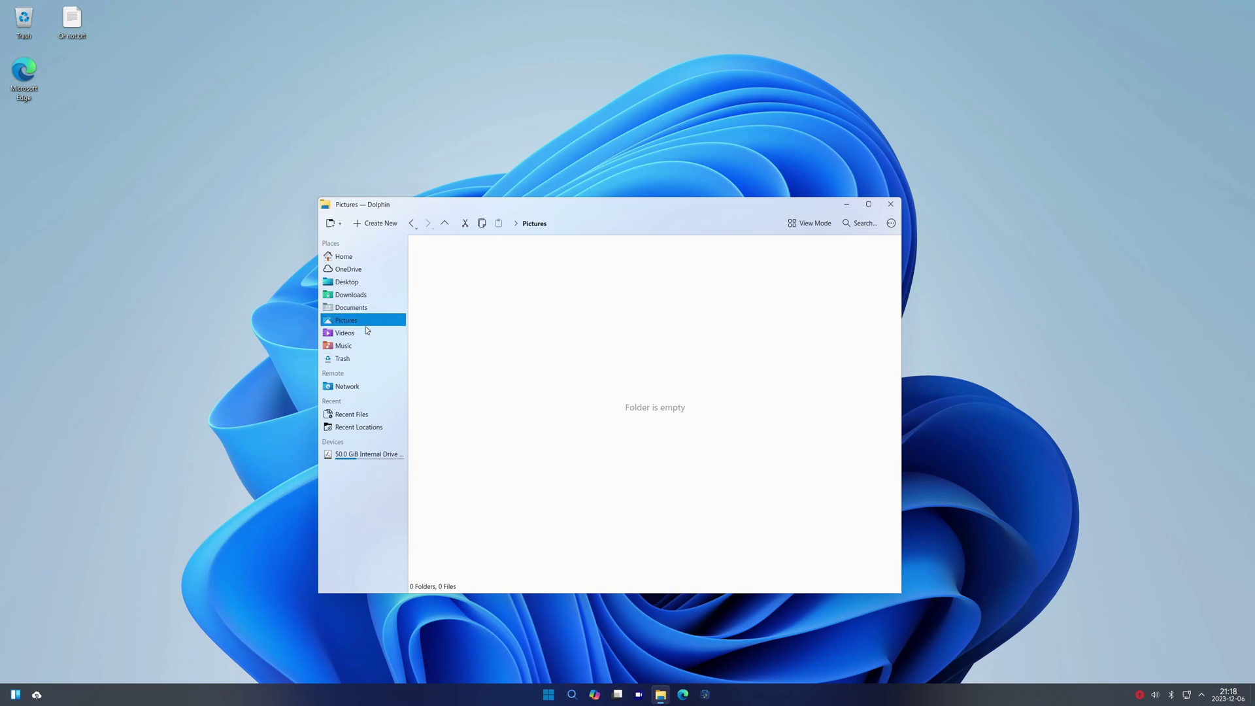
pyautogui.click(366, 345)
pyautogui.click(365, 453)
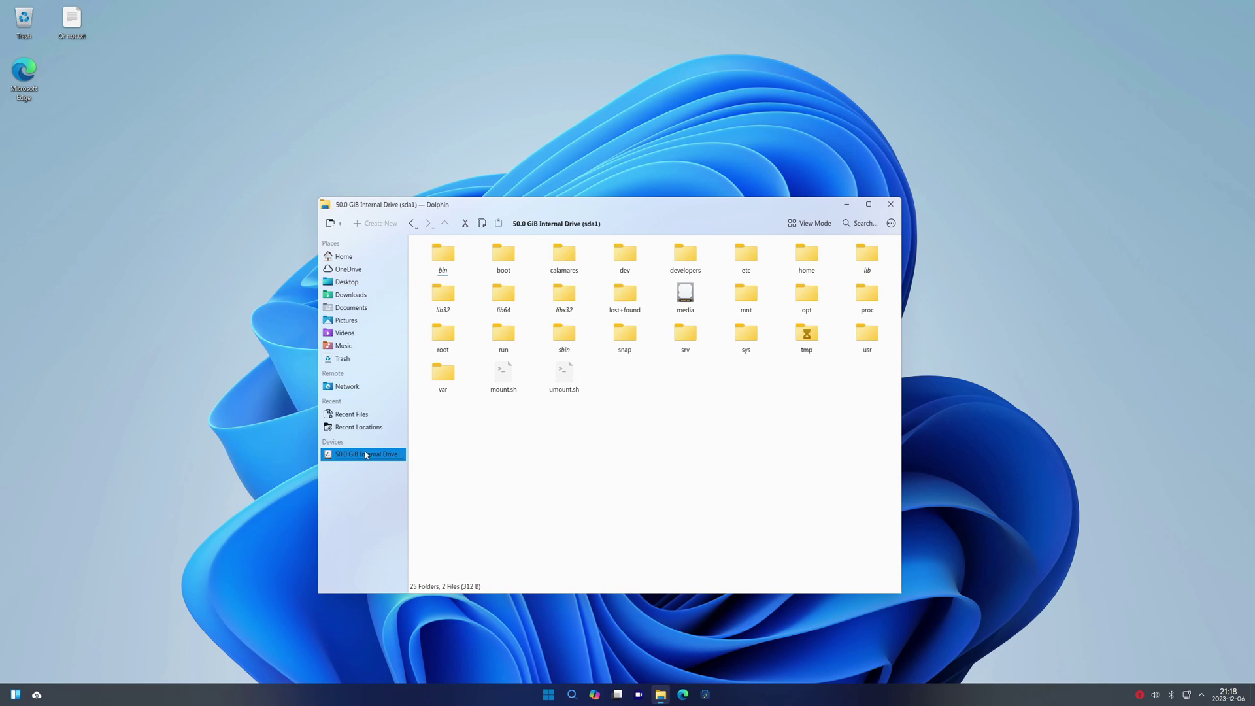
pyautogui.rightClick(370, 455)
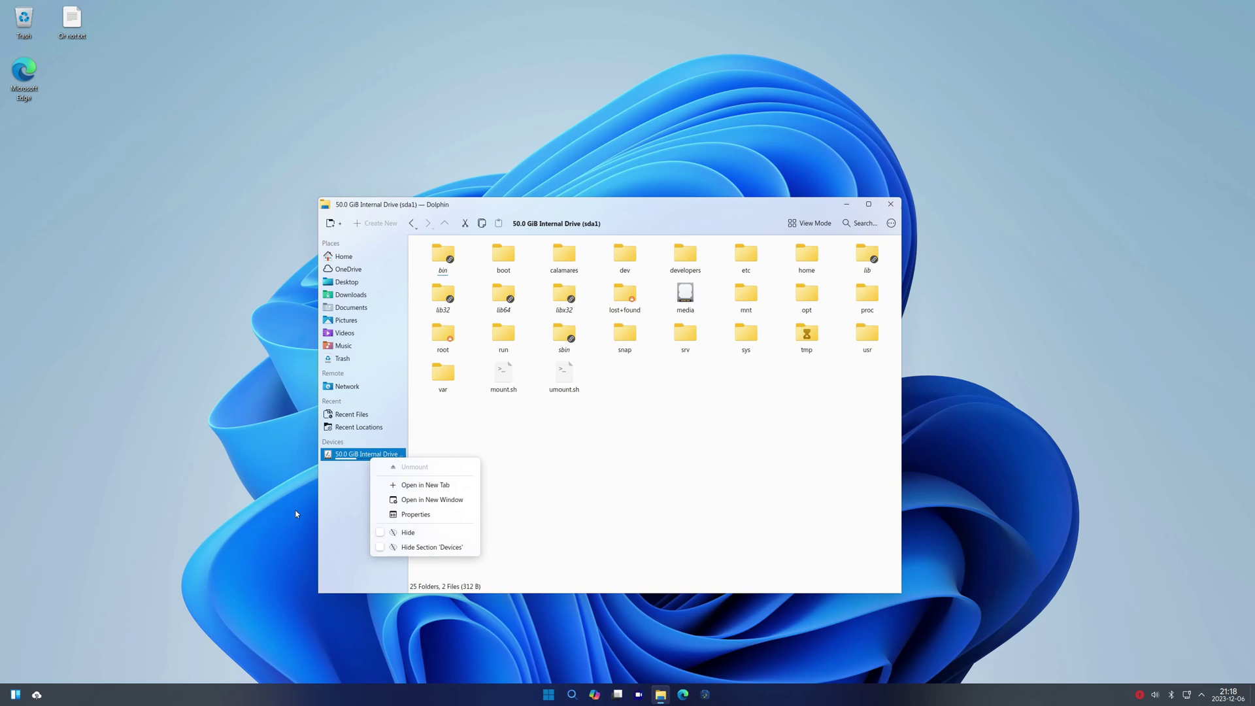
pyautogui.click(430, 514)
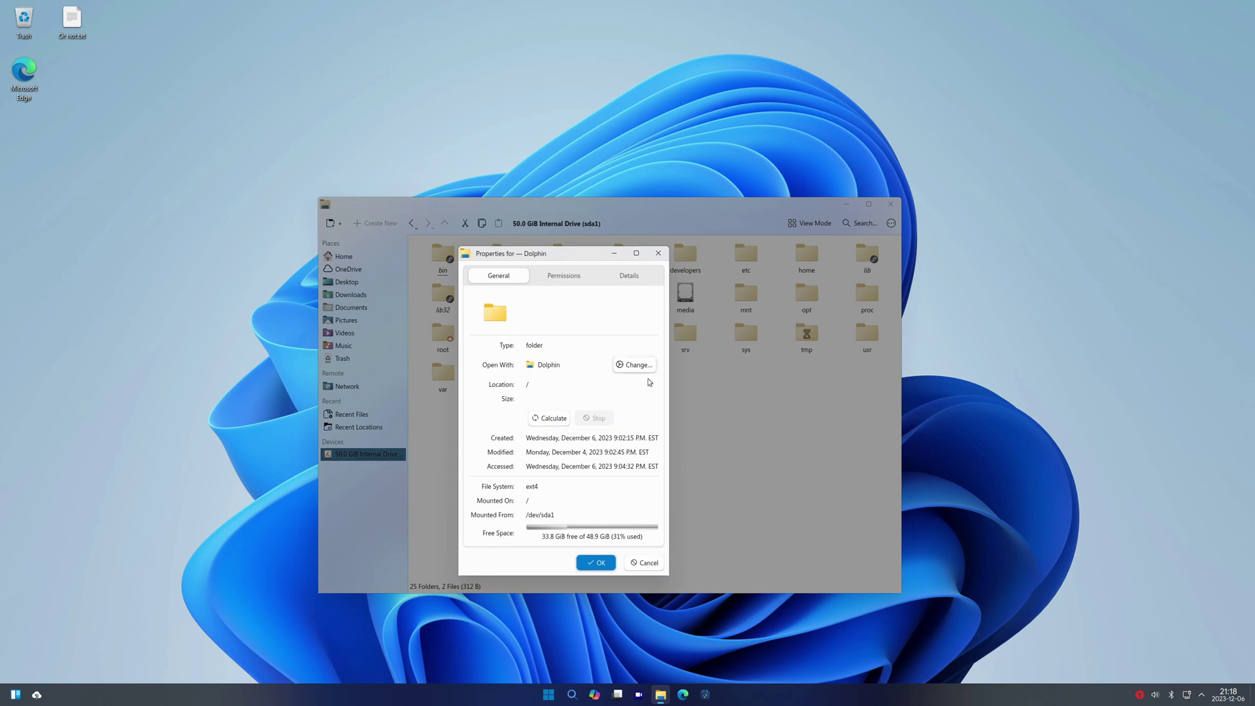
pyautogui.click(563, 275)
pyautogui.click(629, 275)
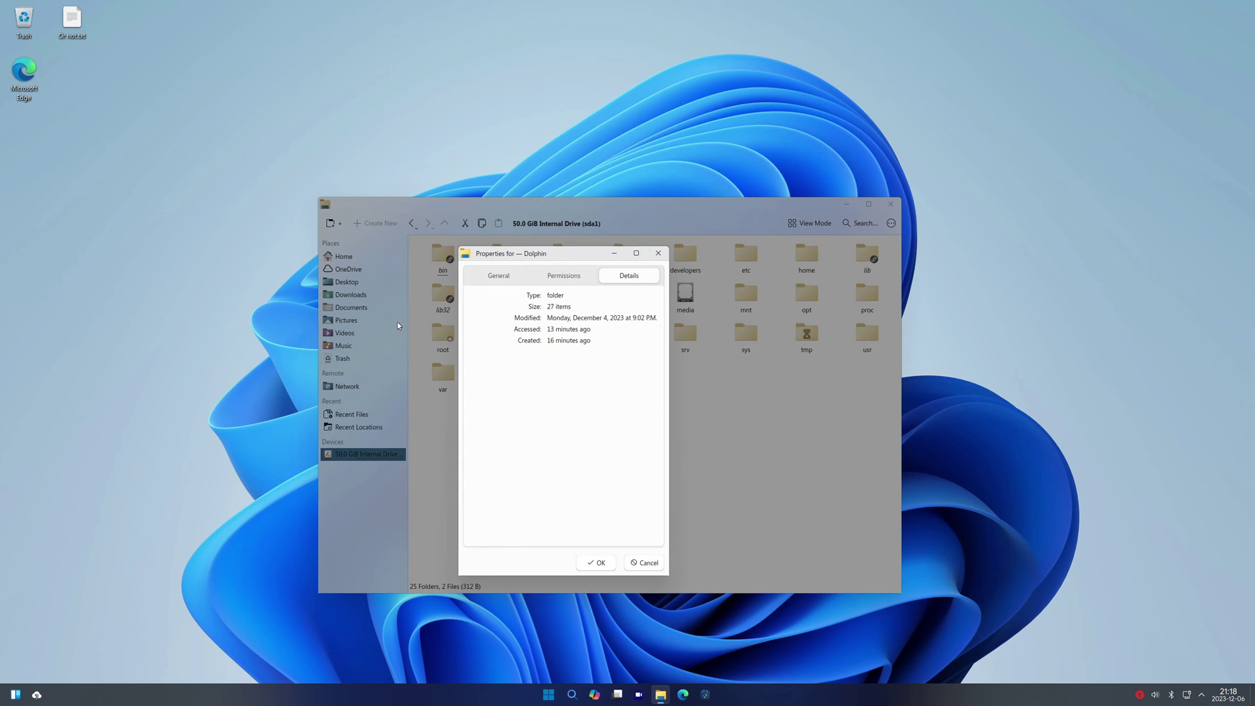
pyautogui.click(658, 253)
pyautogui.moveTo(790, 432)
pyautogui.mouseDown()
pyautogui.moveTo(531, 282)
pyautogui.moveTo(807, 443)
pyautogui.mouseUp()
pyautogui.press('super+d')
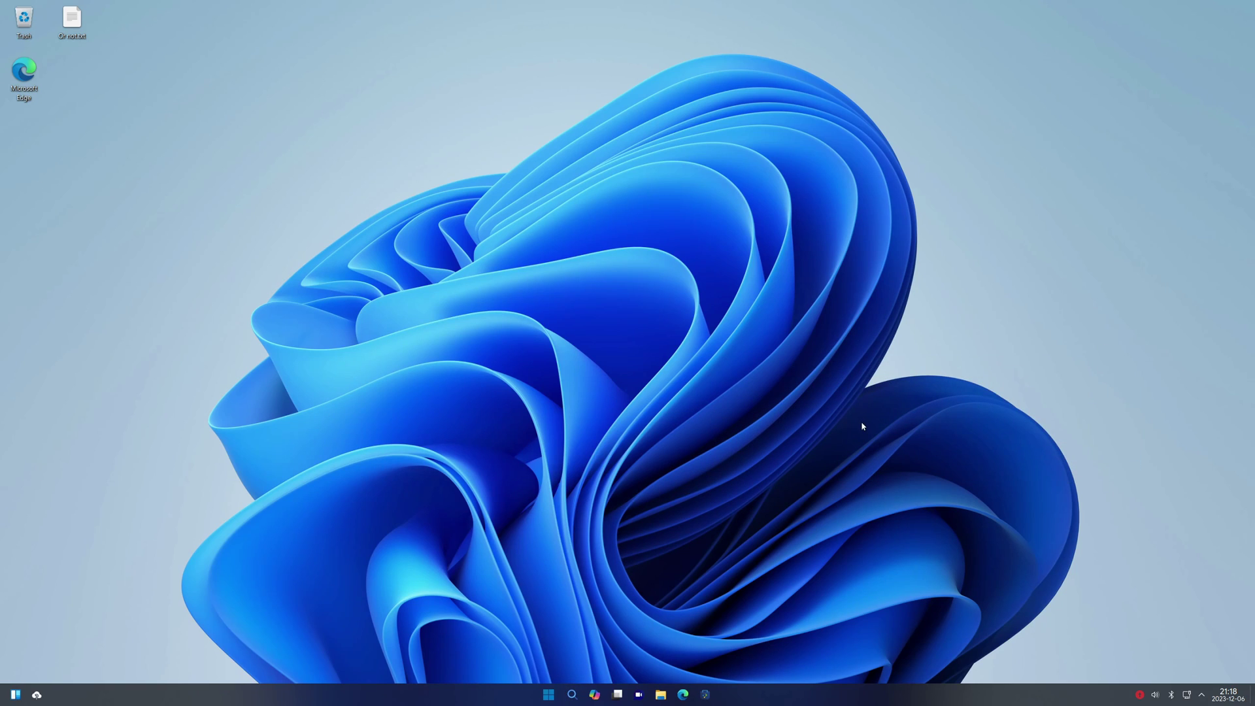
# Type 'oh, this search bar is a bit weird but ok' in KRunner, close Copilot, launch Discover
pyautogui.click(572, 695)
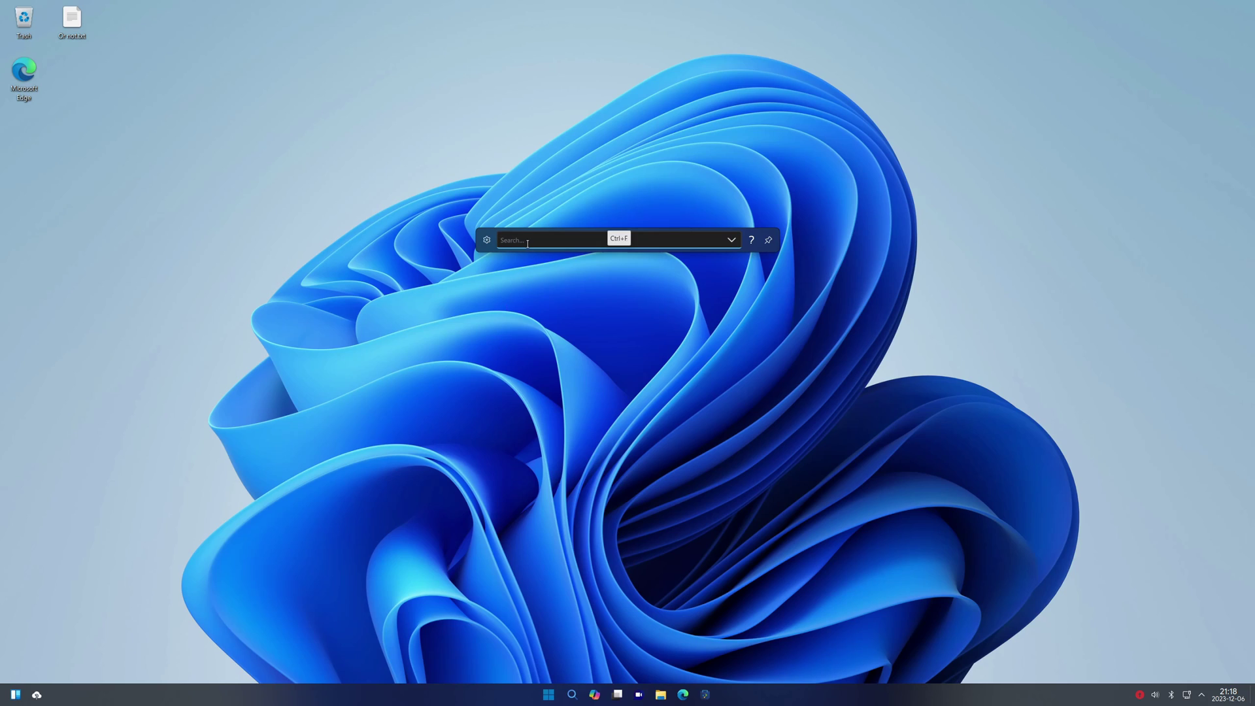
pyautogui.write('oh')
pyautogui.write(', this ')
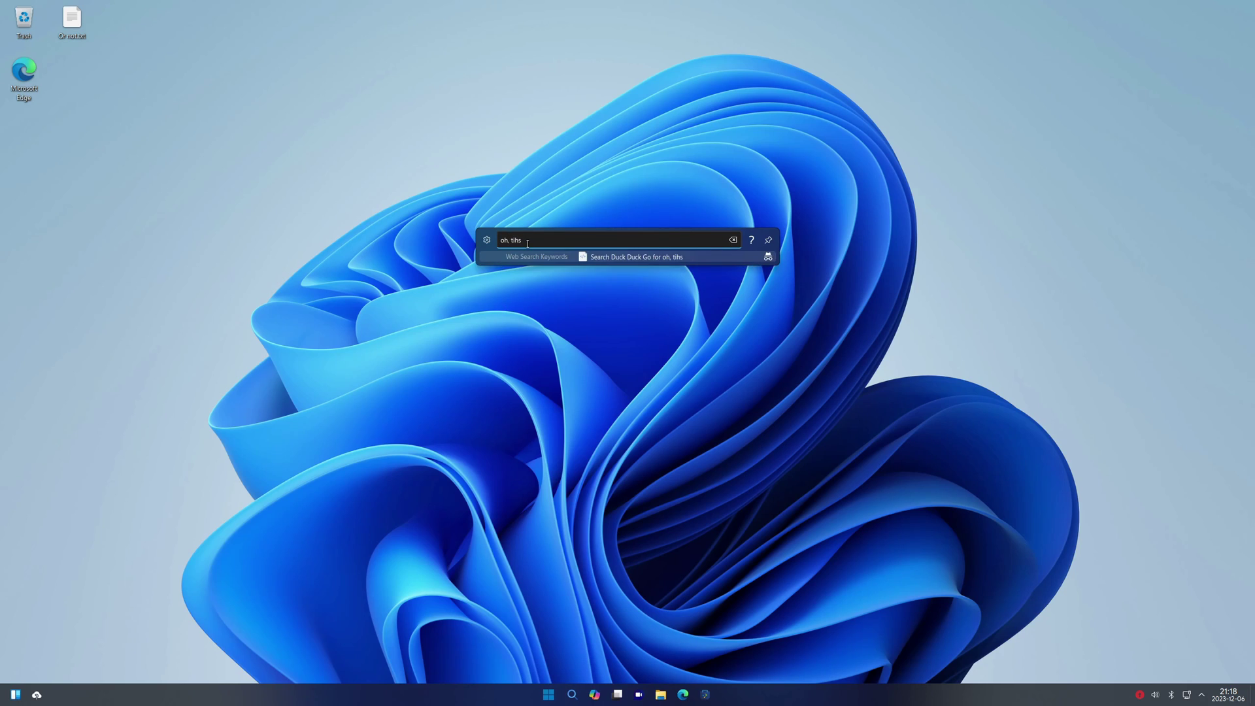
pyautogui.write('search bar is a bit weird')
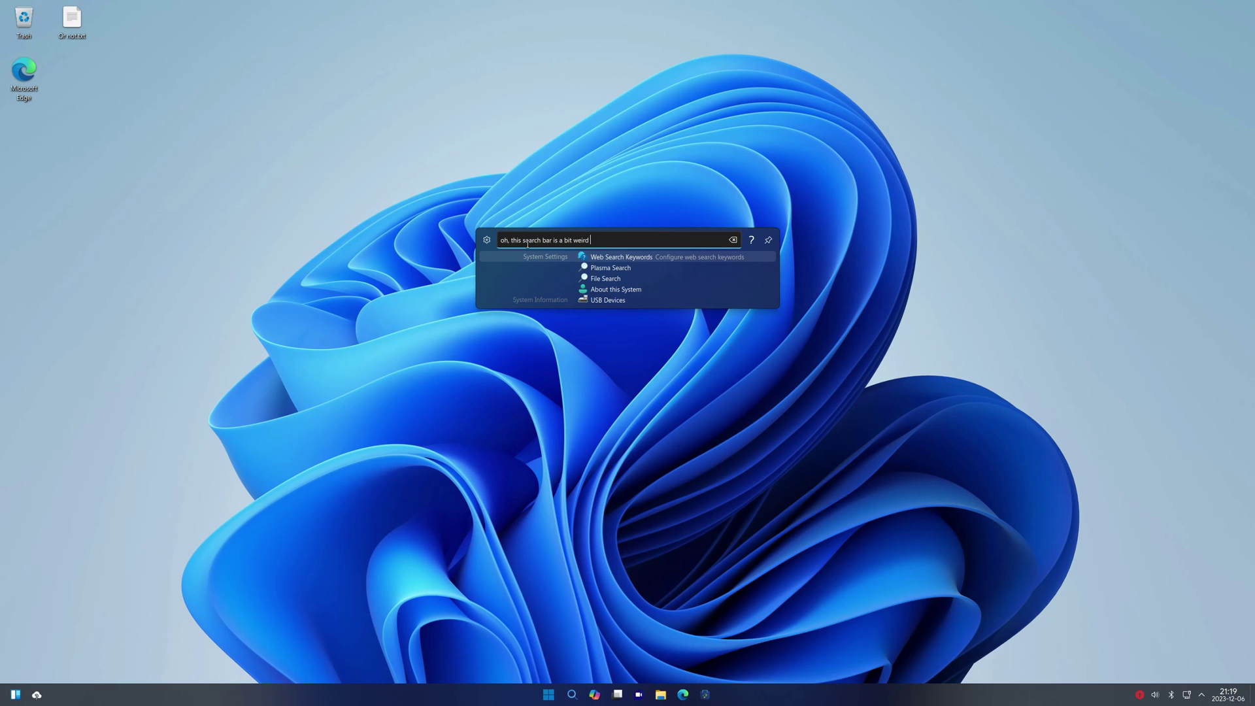
pyautogui.write(' but ok')
pyautogui.click(959, 277)
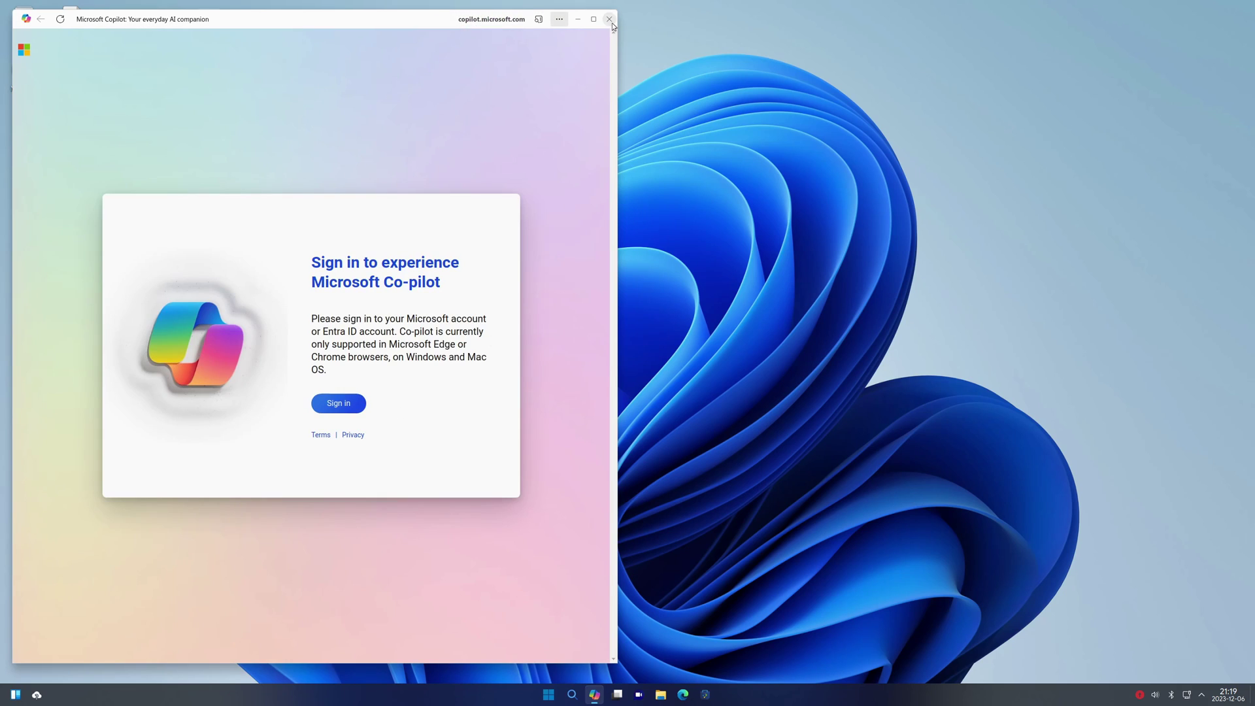
pyautogui.click(609, 19)
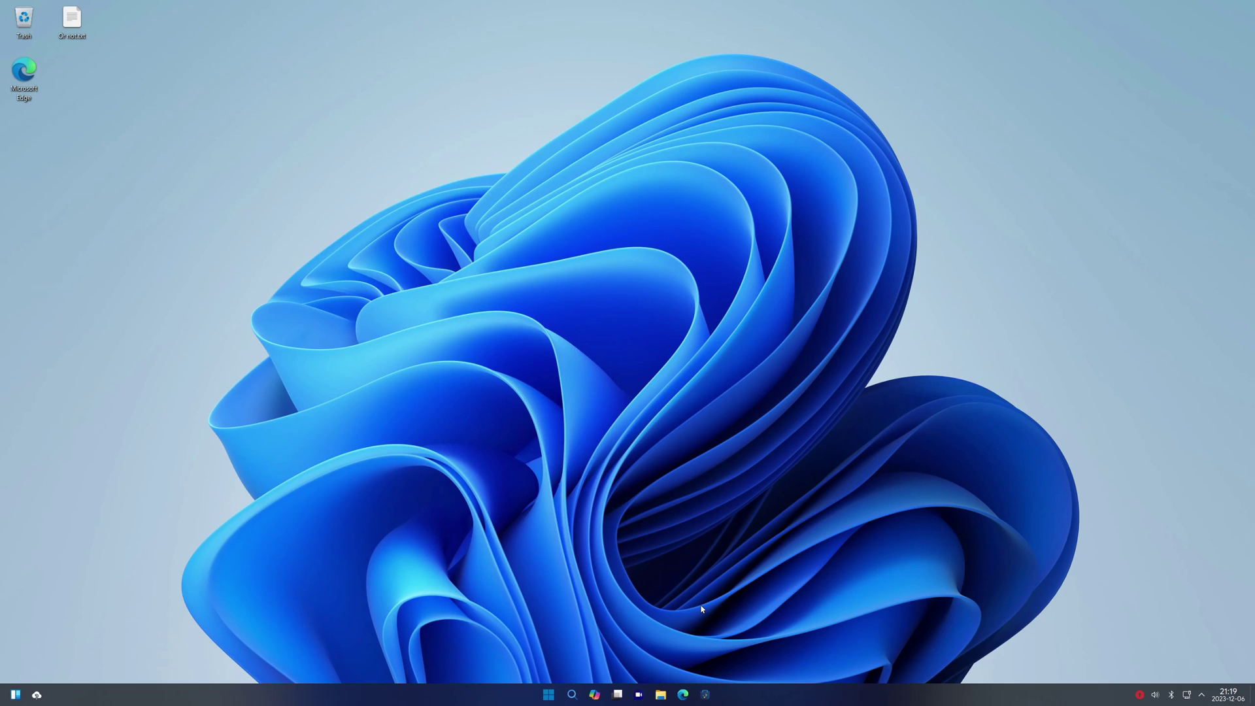
pyautogui.click(705, 694)
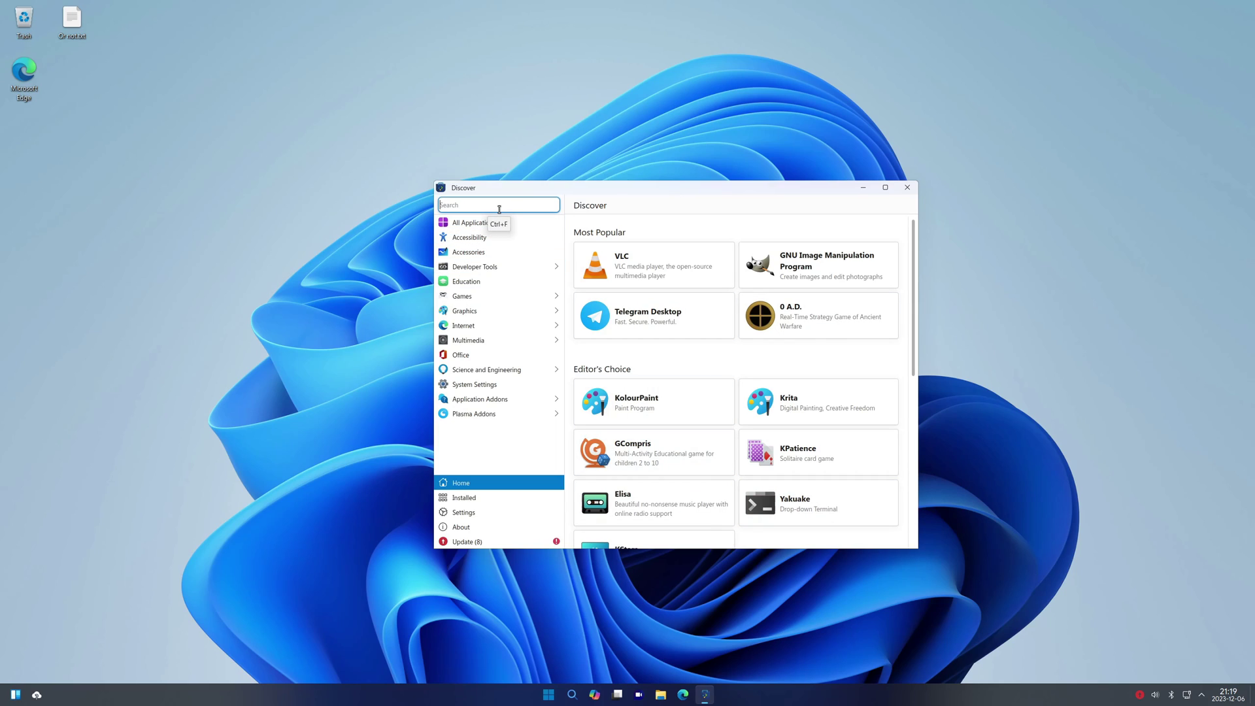
# Search Discover for 'vb', view the VirtualBox 6.1.38 package page, then close Discover
pyautogui.write('vmware')
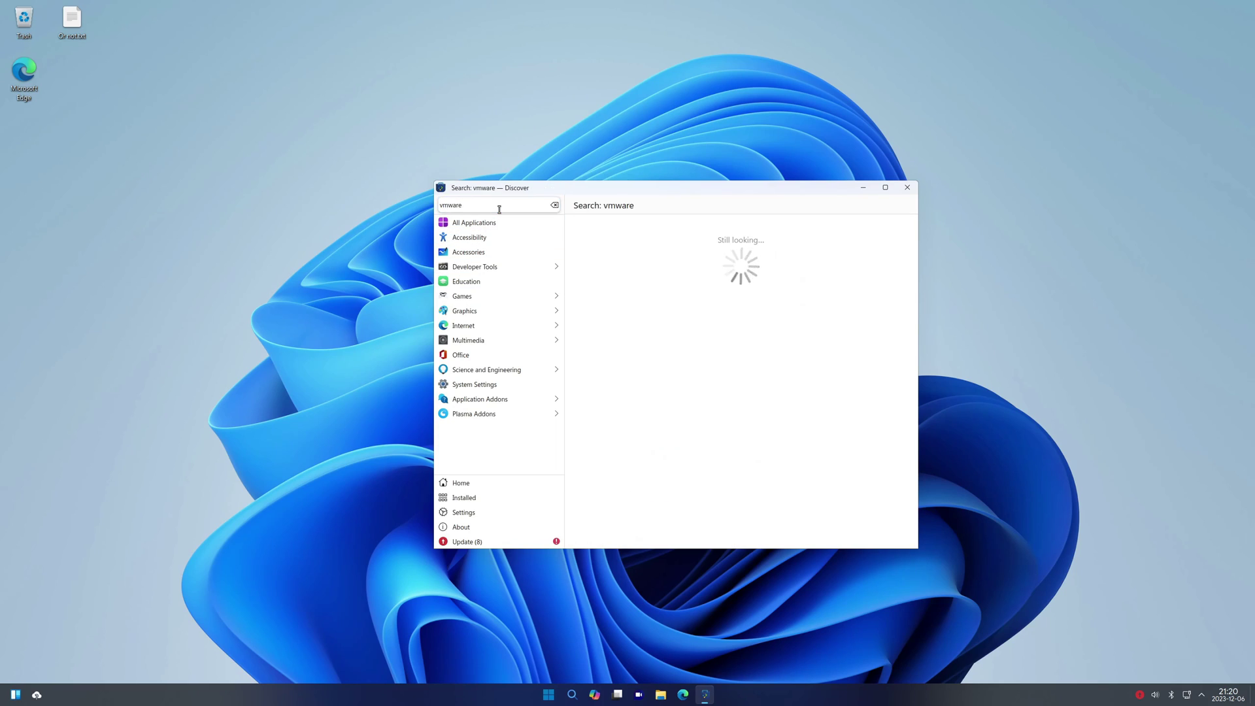
pyautogui.press('BackSpace')
pyautogui.press('BackSpace')
pyautogui.press('BackSpace')
pyautogui.press('BackSpace')
pyautogui.press('BackSpace')
pyautogui.press('BackSpace')
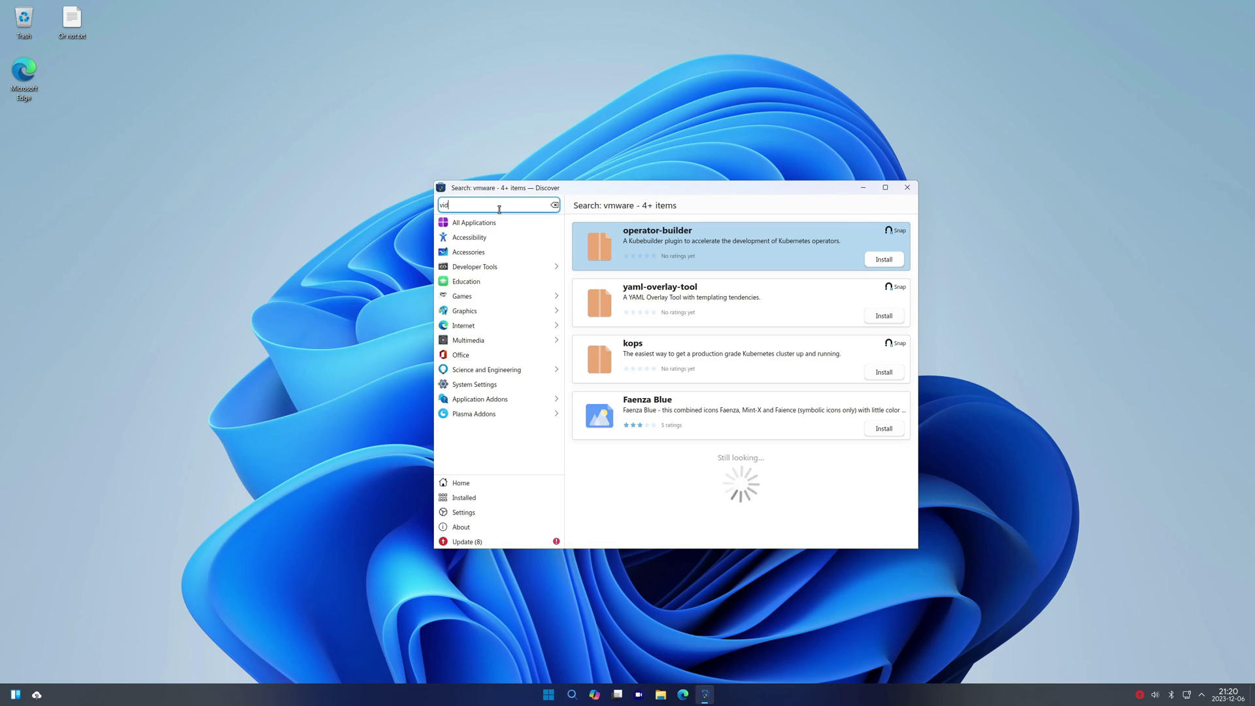
pyautogui.write('virtual box')
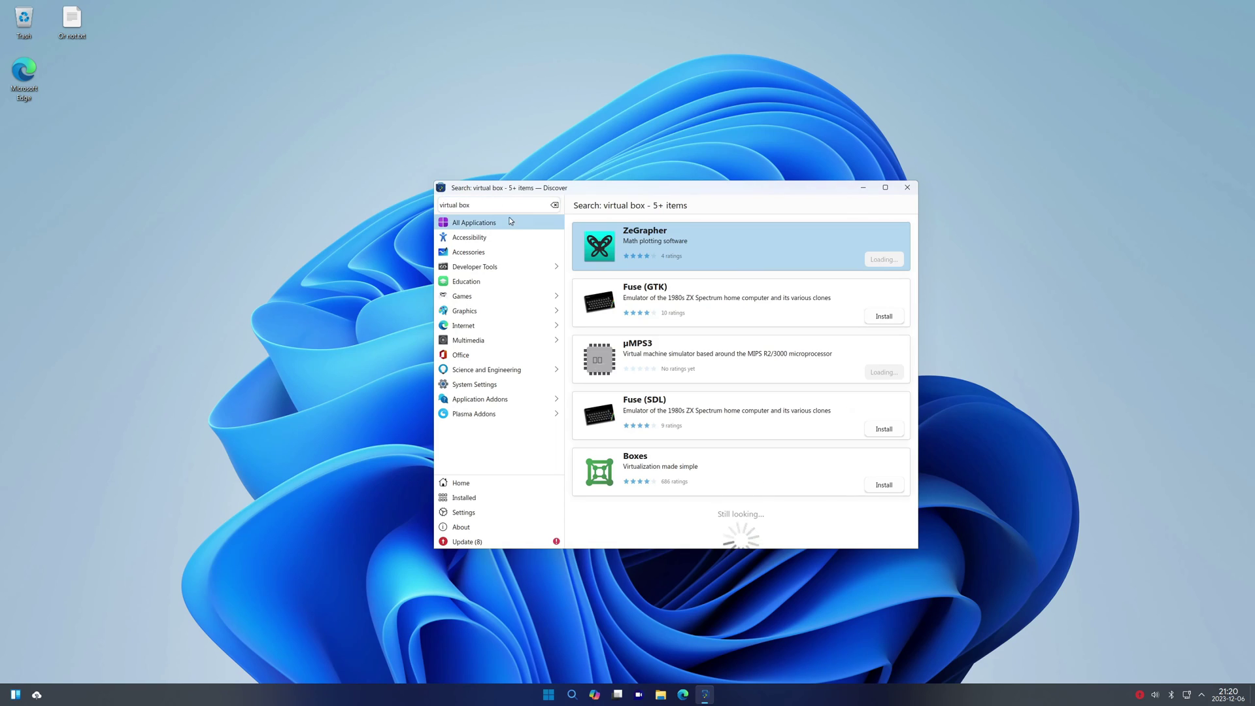
pyautogui.click(555, 204)
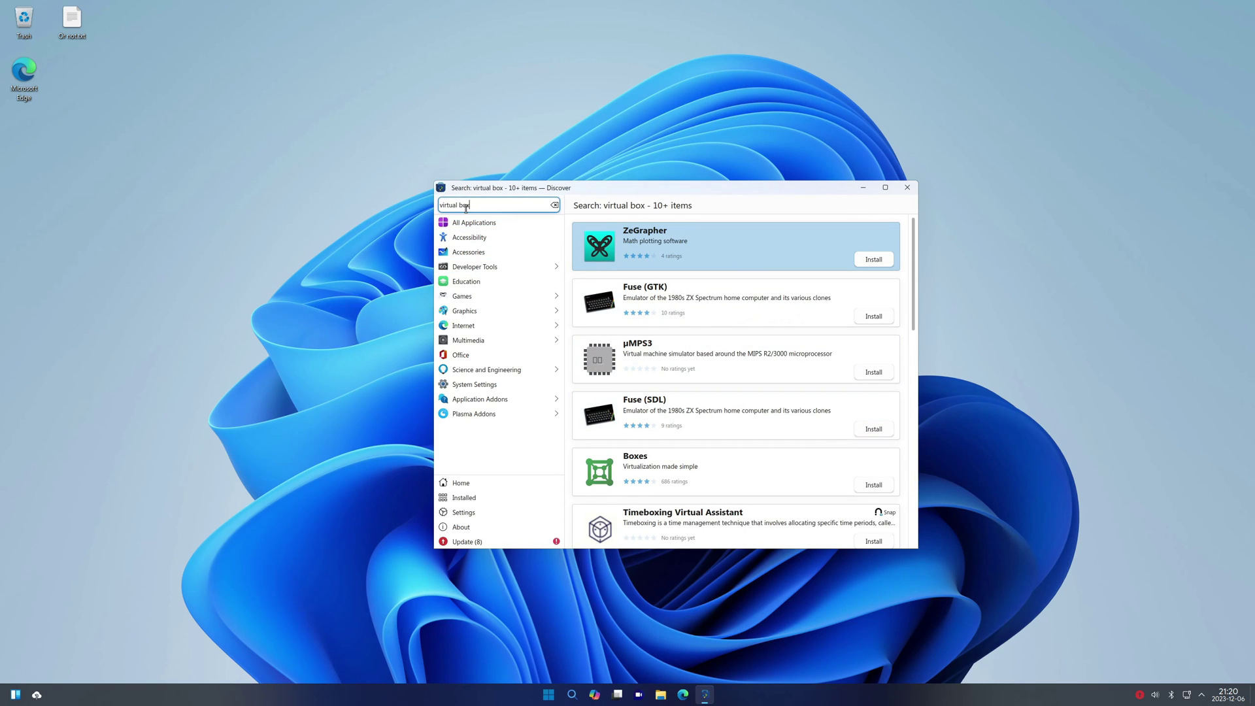
pyautogui.write('vb')
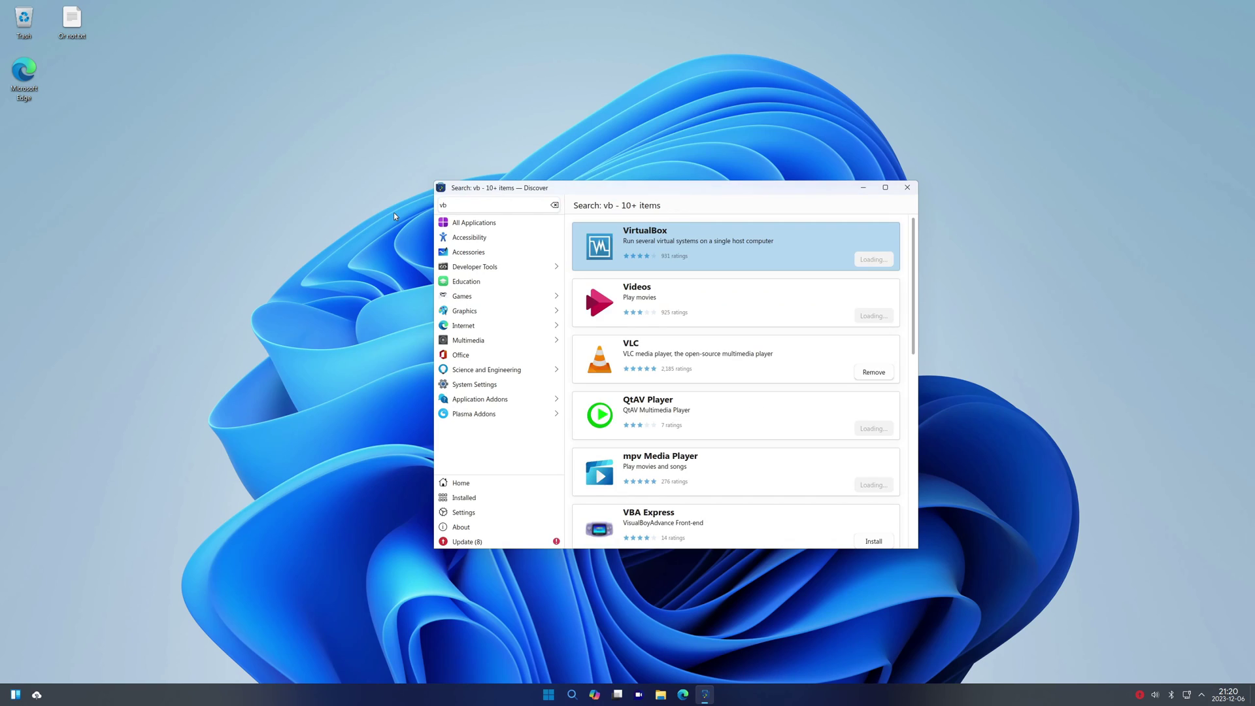
pyautogui.click(649, 256)
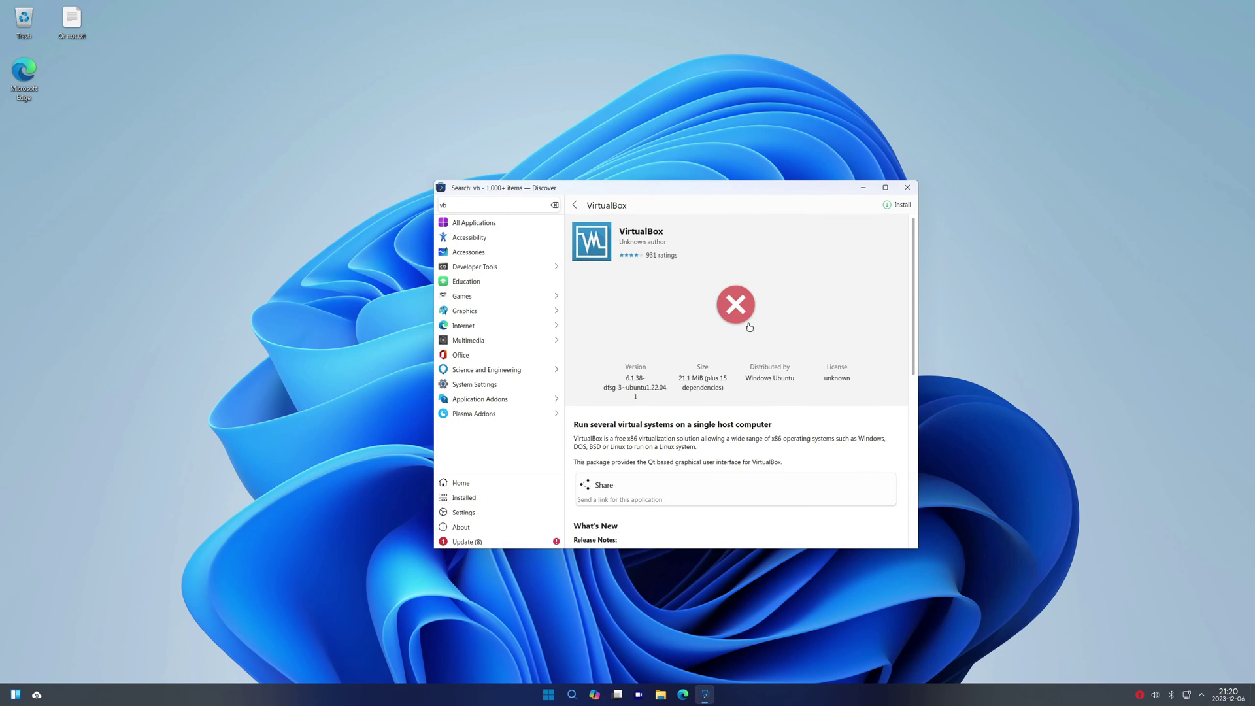
pyautogui.click(907, 187)
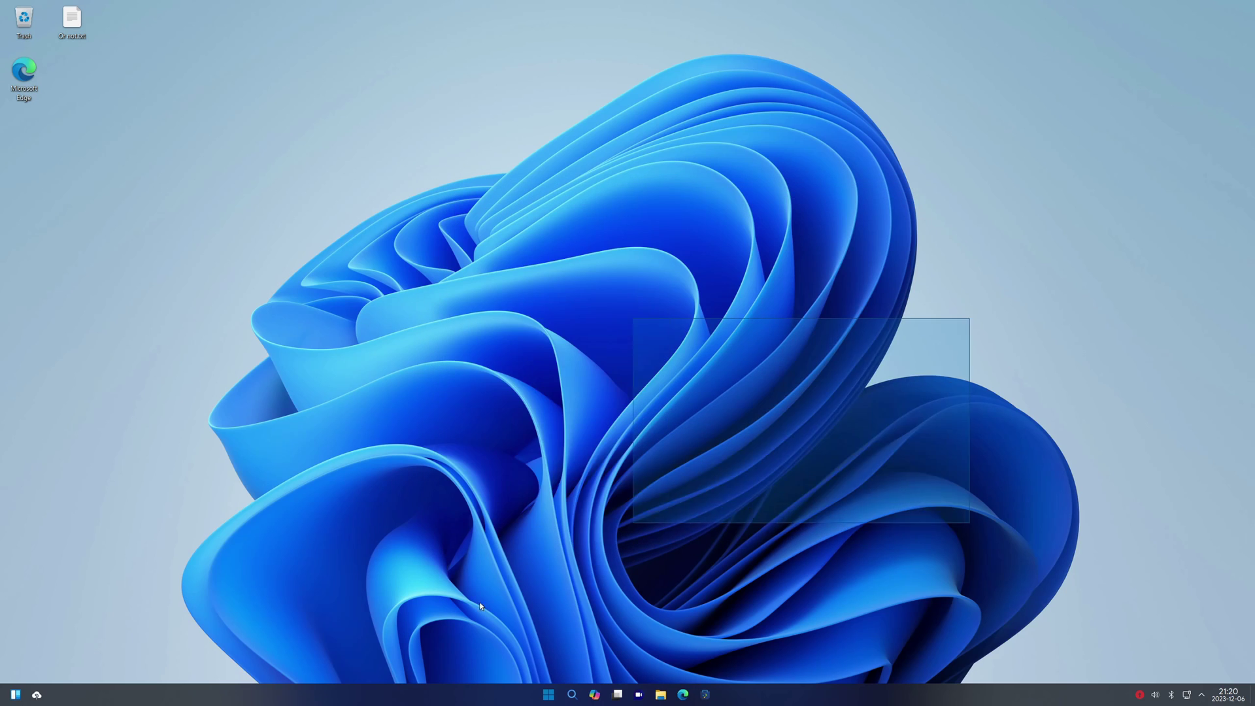
# Decline the Android image in PowerToys Android Support, close it, and launch ONLYOFFICE Desktop Editors
pyautogui.click(549, 694)
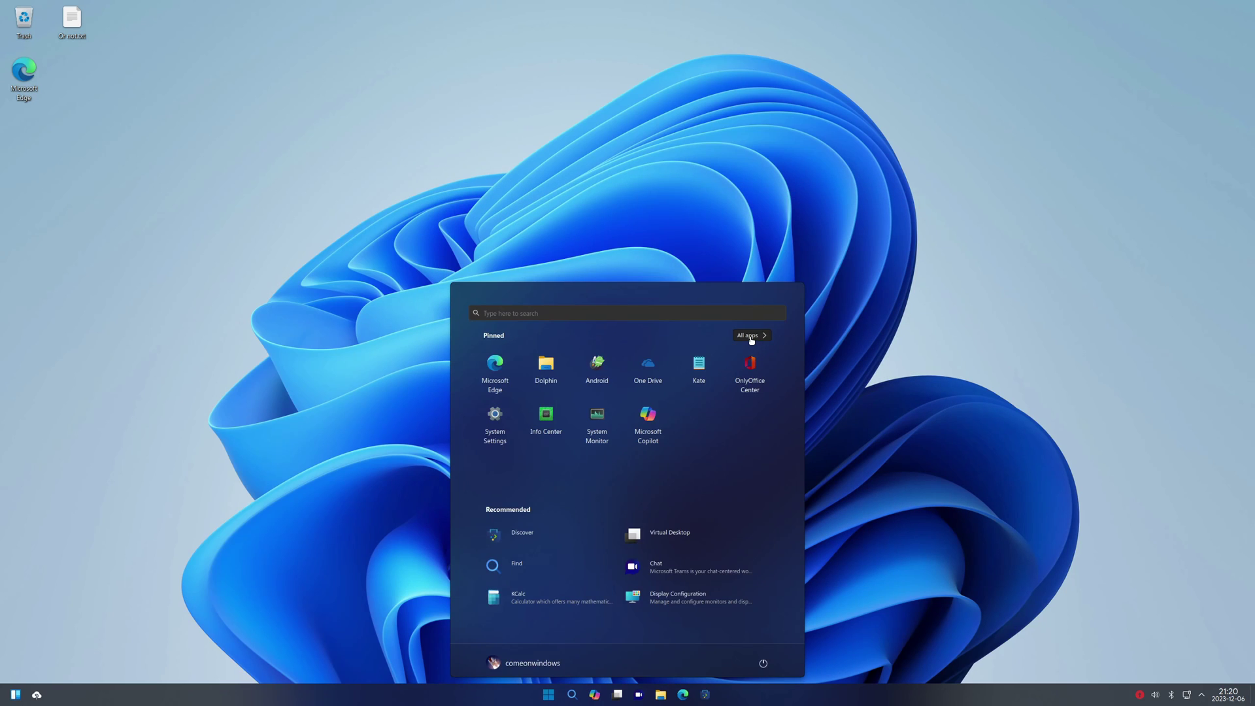
pyautogui.click(596, 366)
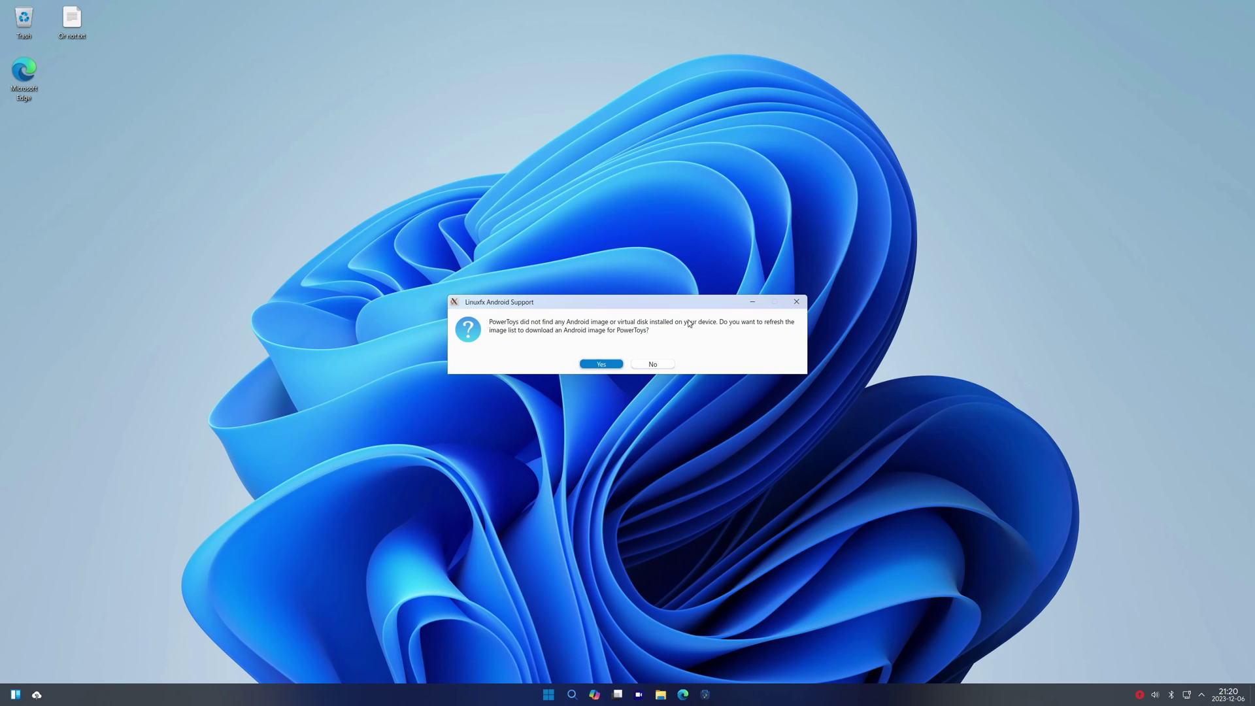
pyautogui.click(652, 364)
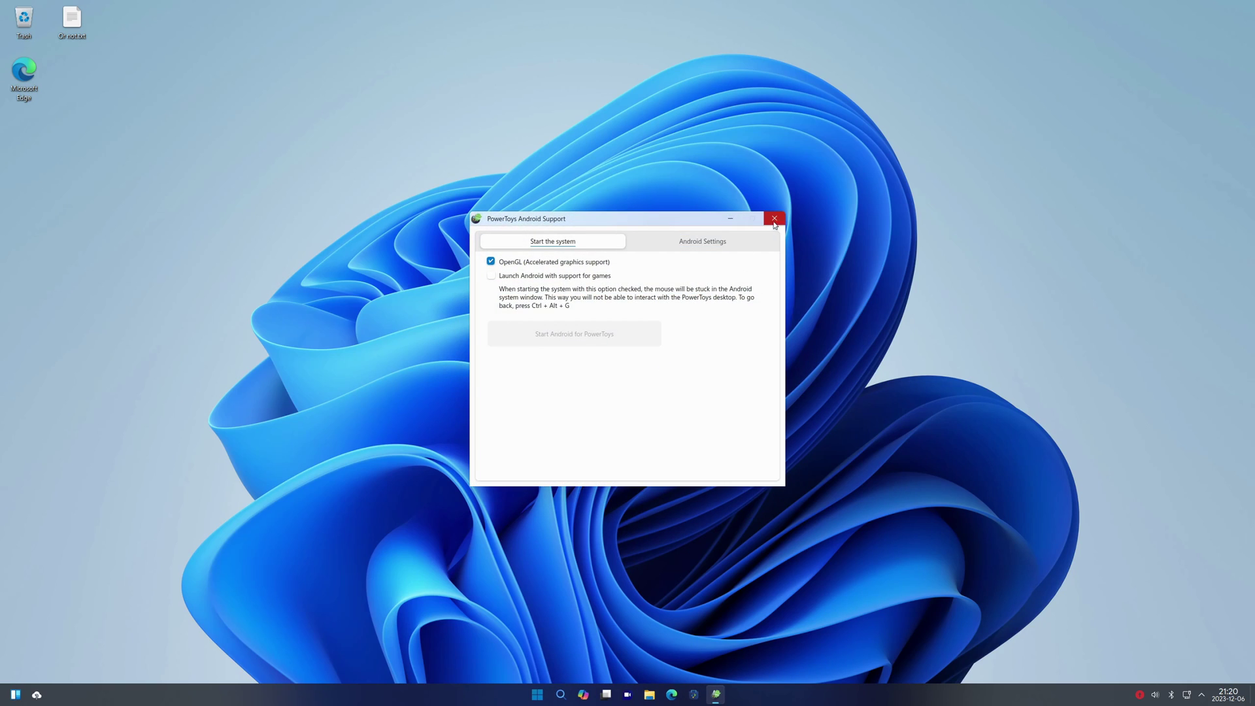
pyautogui.click(775, 219)
pyautogui.press('super')
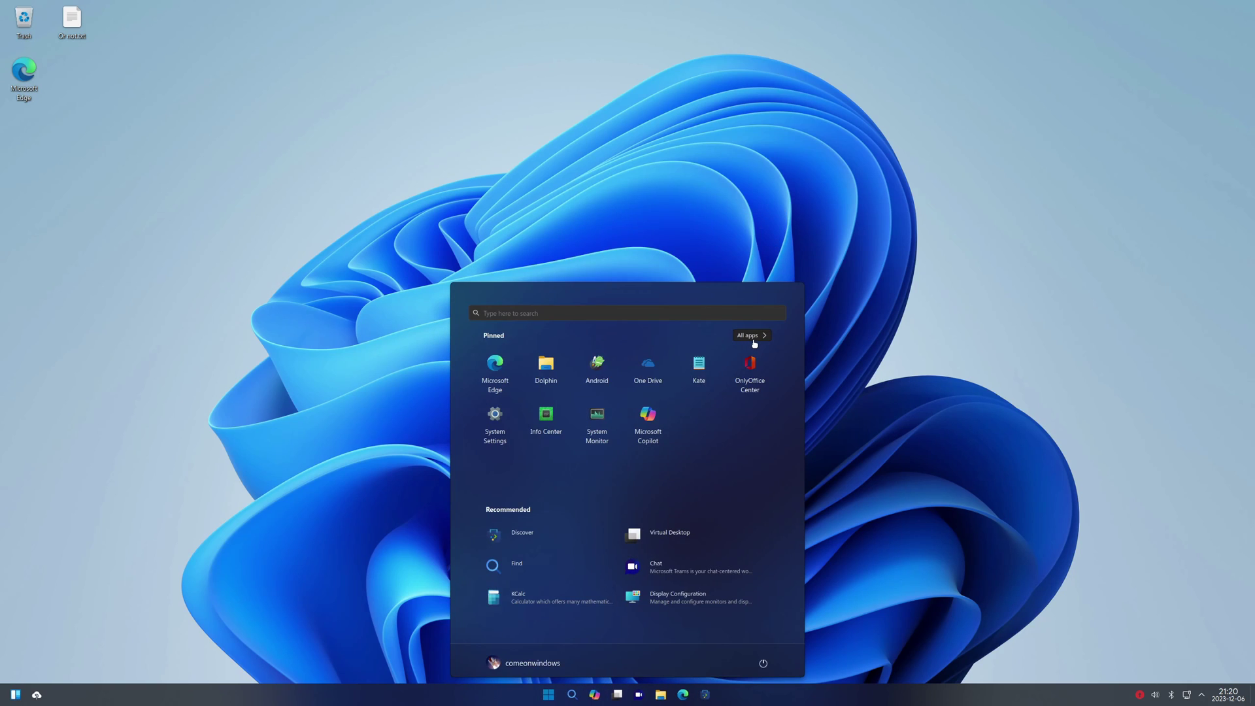
pyautogui.click(750, 367)
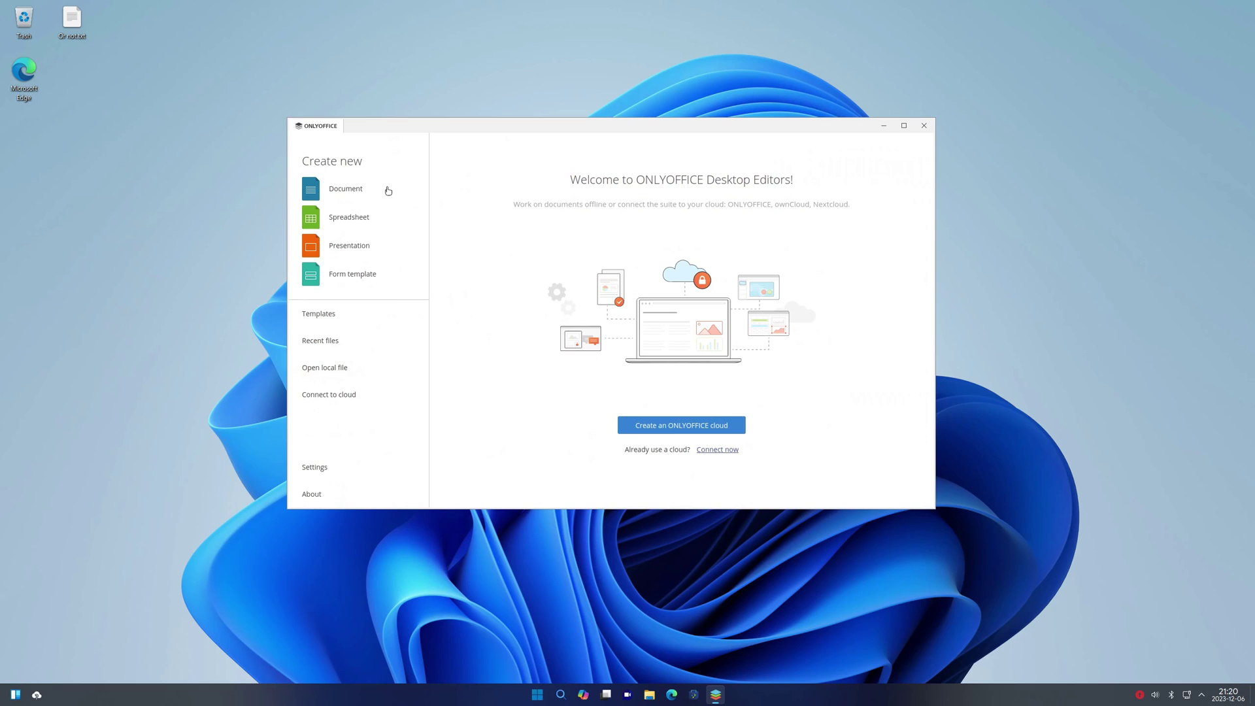
# Type 'Hi! This is a test!' into a new blank document, then close it without saving
pyautogui.click(388, 189)
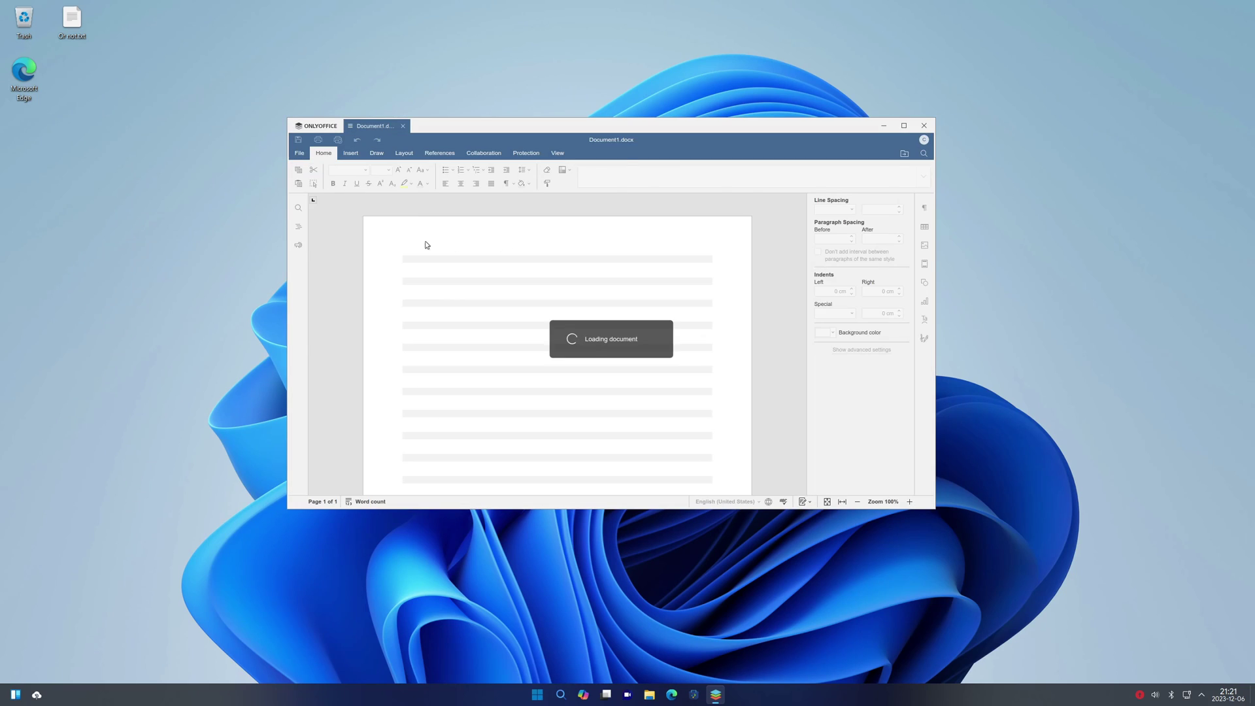
pyautogui.write('his is a test.')
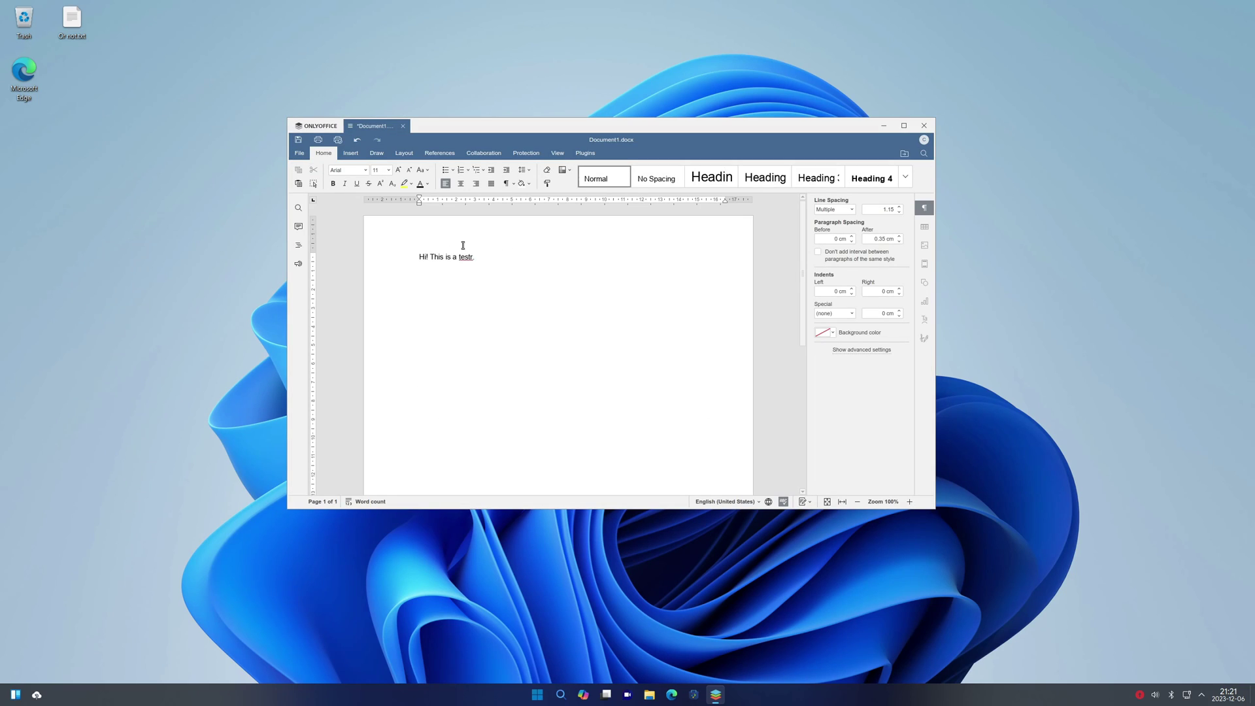
pyautogui.click(924, 125)
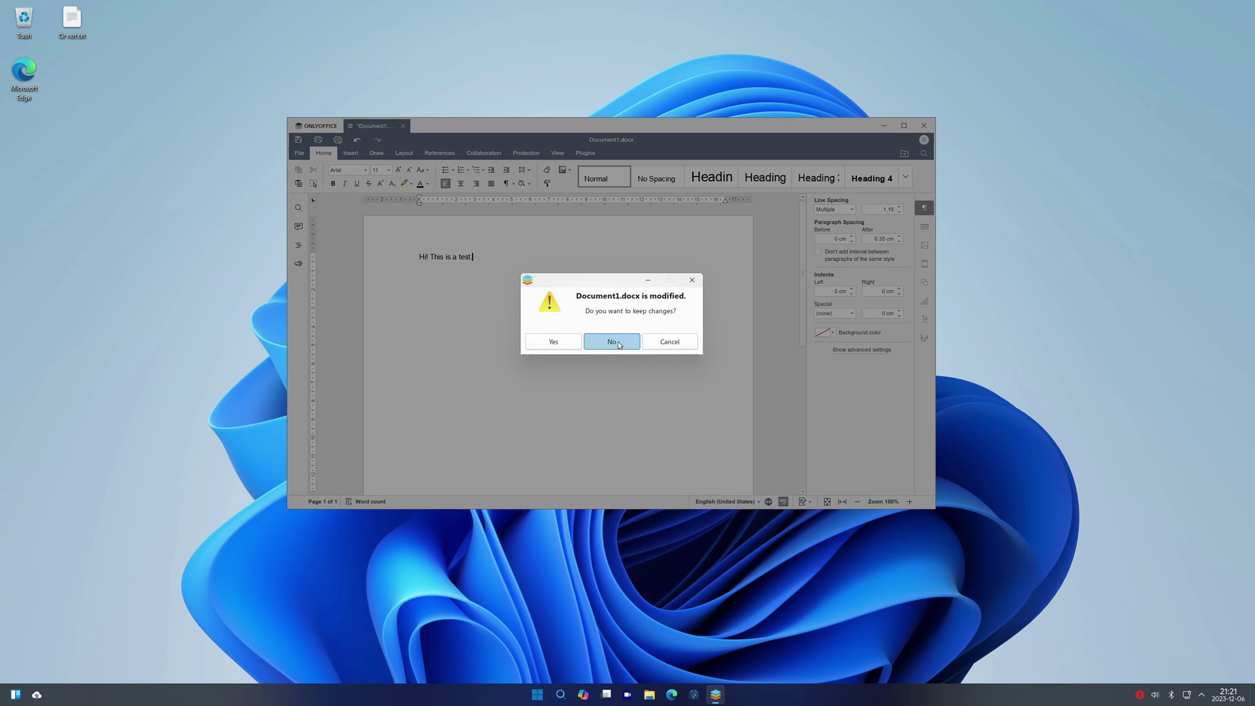
pyautogui.click(618, 341)
pyautogui.click(549, 694)
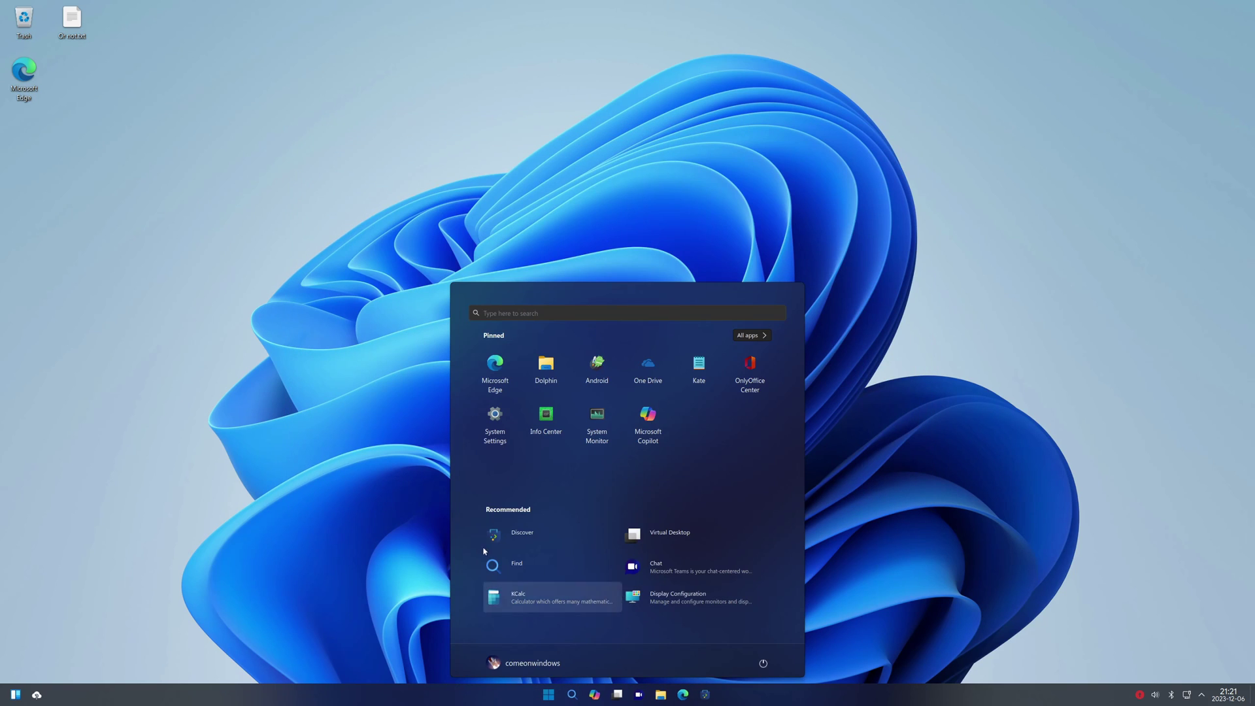
# Launch the Chat app from the All apps list and close it again
pyautogui.click(763, 335)
pyautogui.click(562, 495)
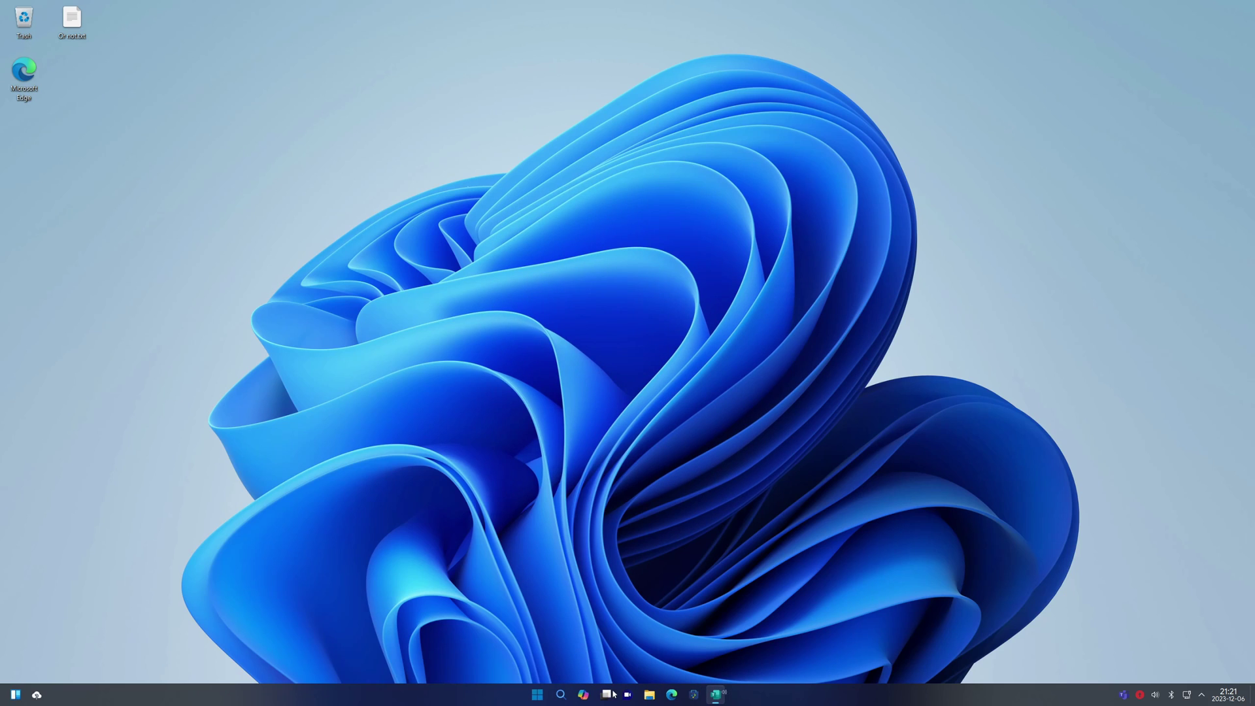
pyautogui.click(548, 694)
# Open Cheese from All apps, see it report no camera device, and close its window
pyautogui.click(753, 339)
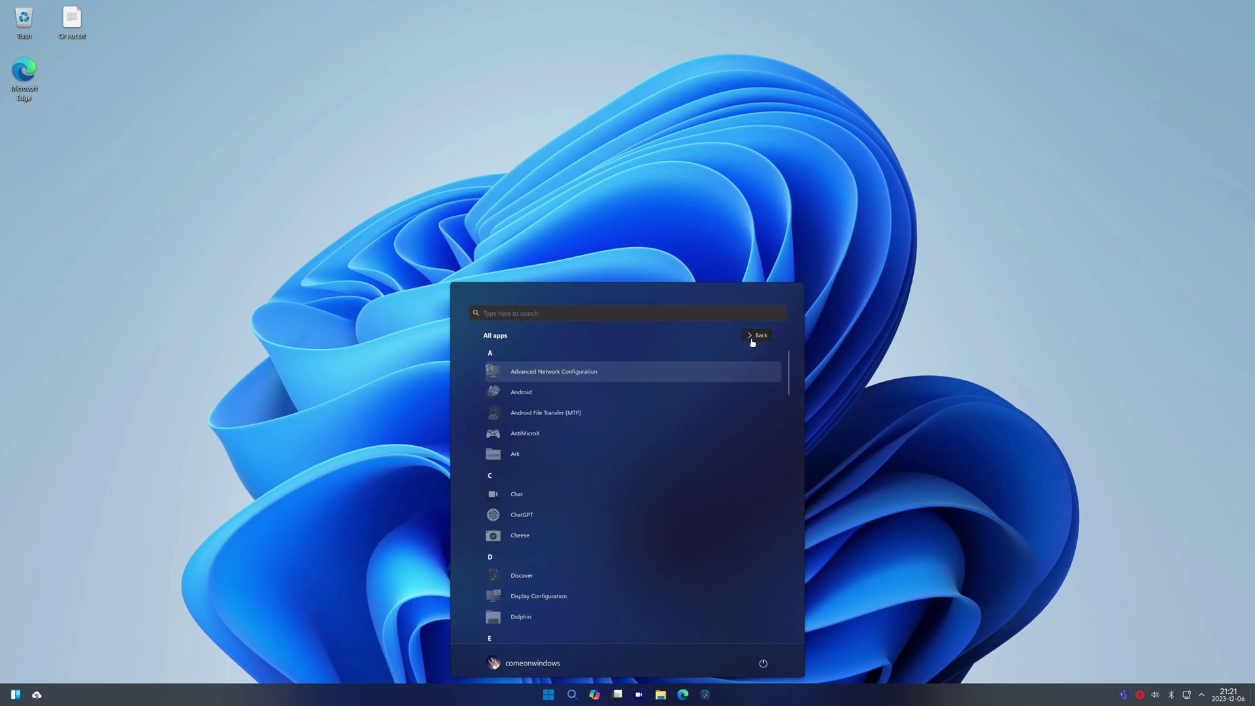
pyautogui.scroll(-3, 549, 357)
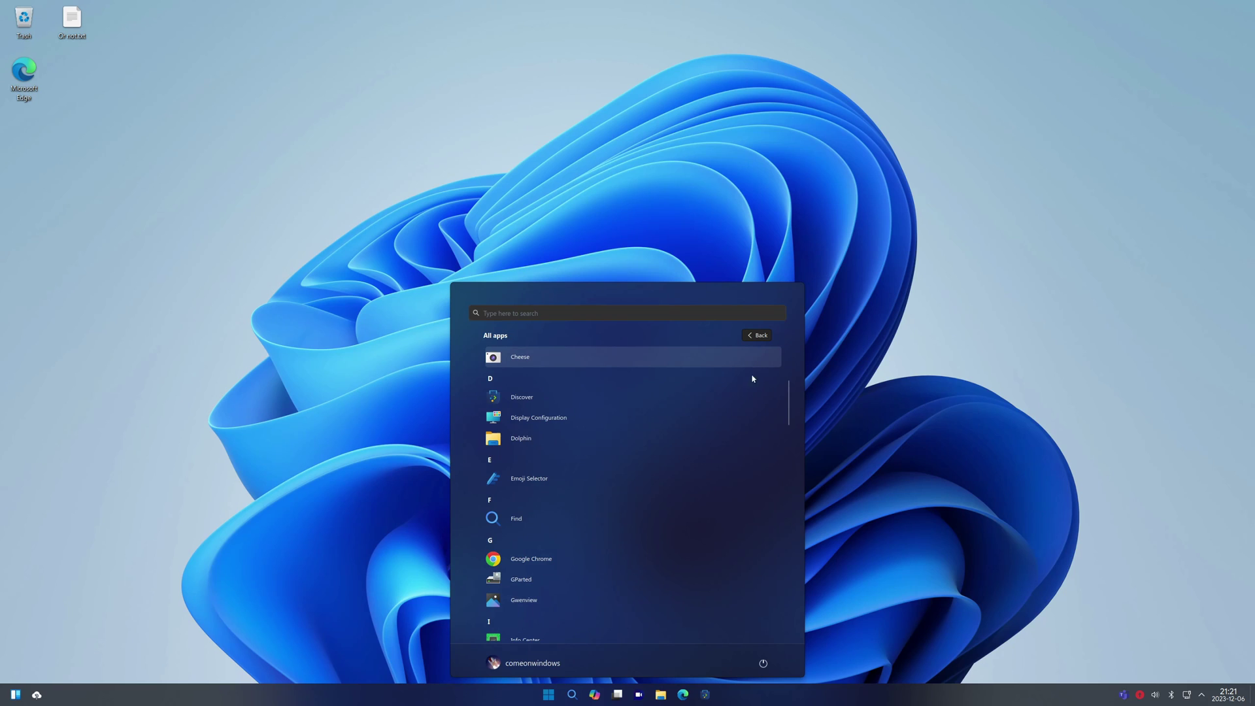
pyautogui.press('Return')
pyautogui.moveTo(570, 177); pyautogui.dragTo(532, 232)
pyautogui.click(574, 224)
pyautogui.click(423, 223)
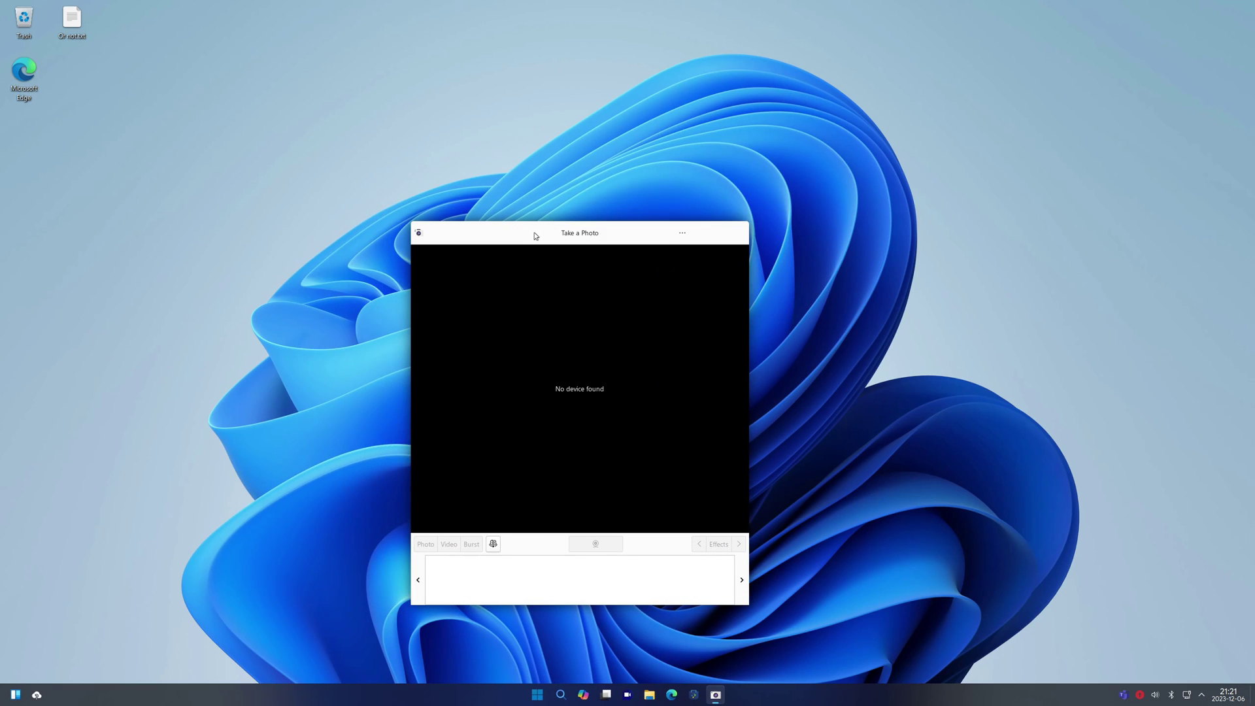
pyautogui.rightClick(533, 233)
pyautogui.press('Return')
# Open the Gwenview image viewer from All apps and close it
pyautogui.click(549, 694)
pyautogui.click(745, 339)
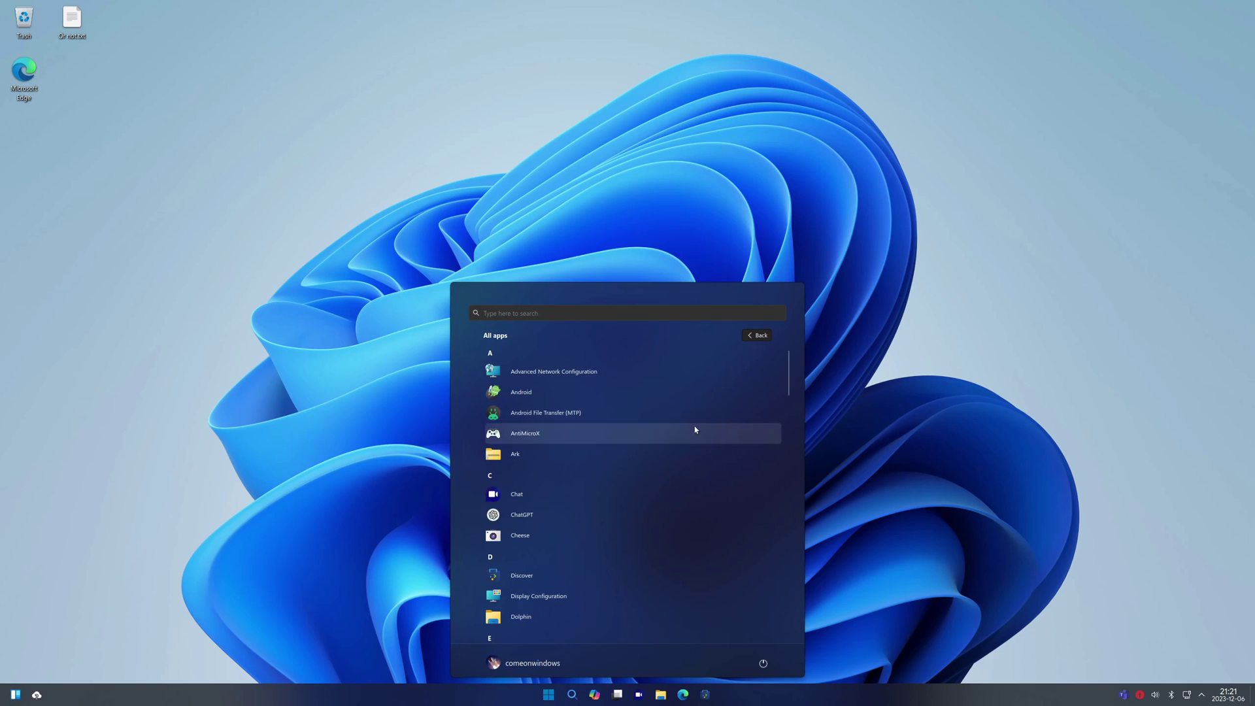
pyautogui.scroll(-8, 750, 450)
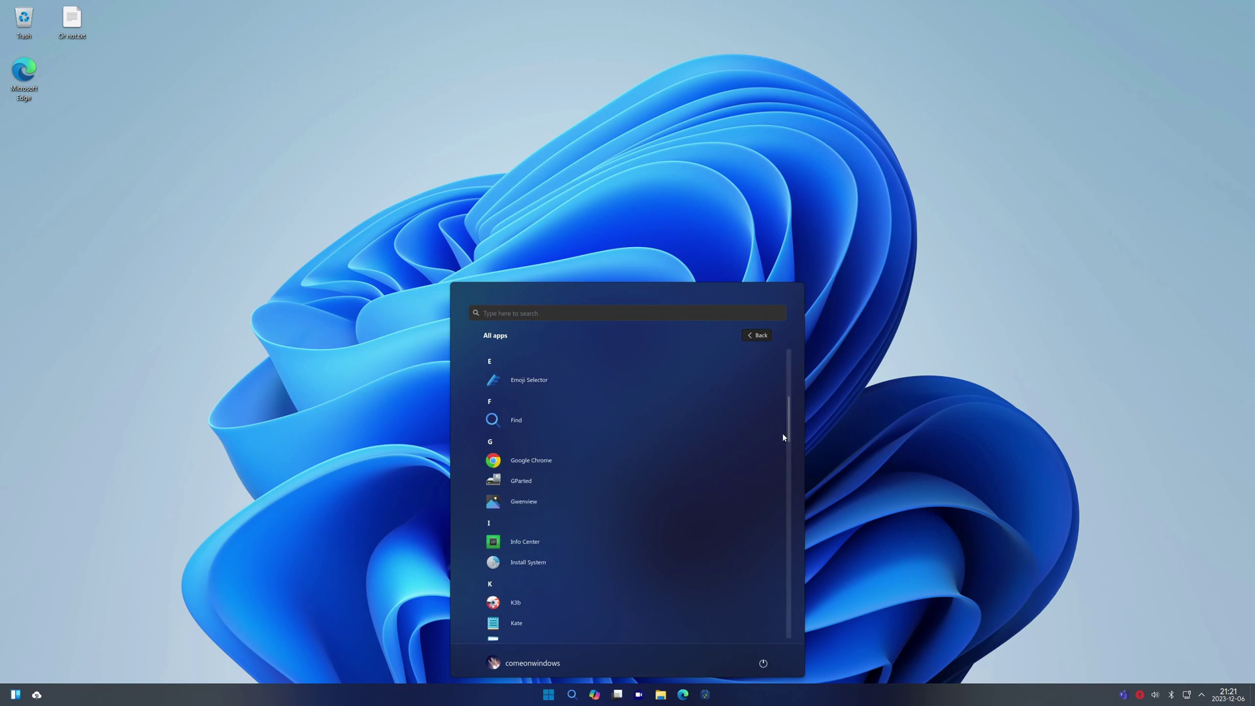
pyautogui.click(553, 406)
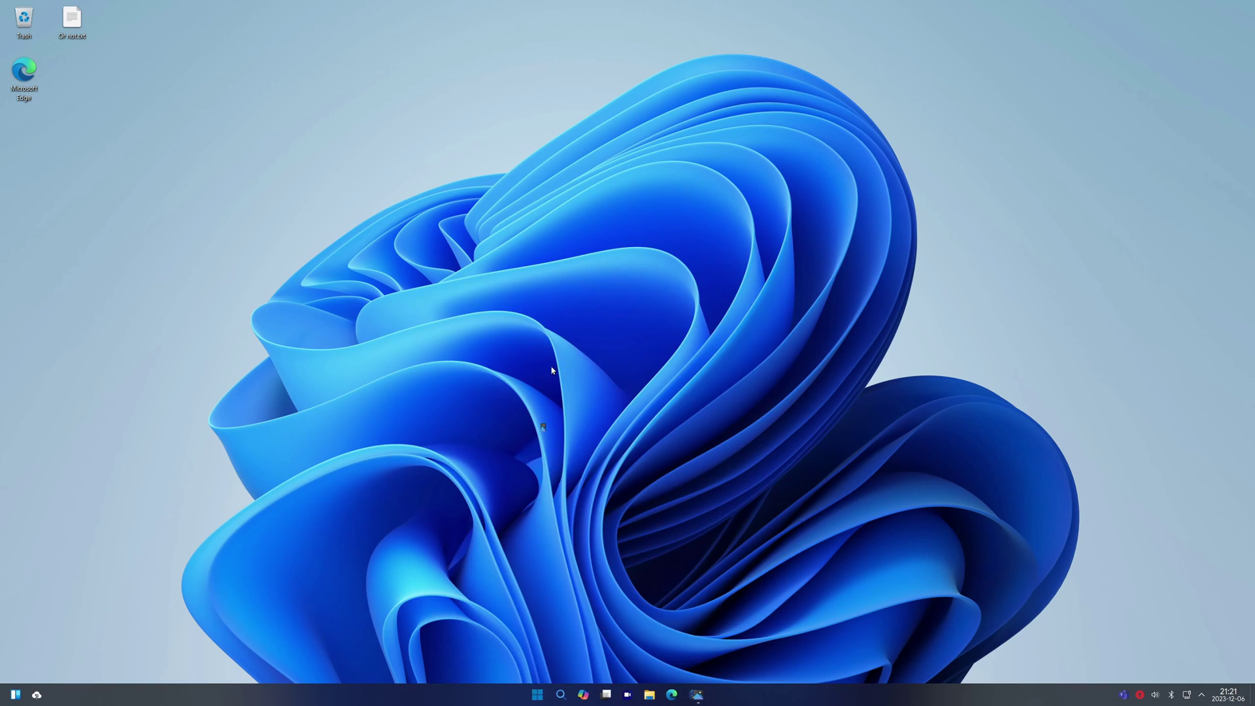
pyautogui.click(775, 223)
# Launch Google Chrome from the All apps list, reaching its Welcome dialog
pyautogui.click(549, 694)
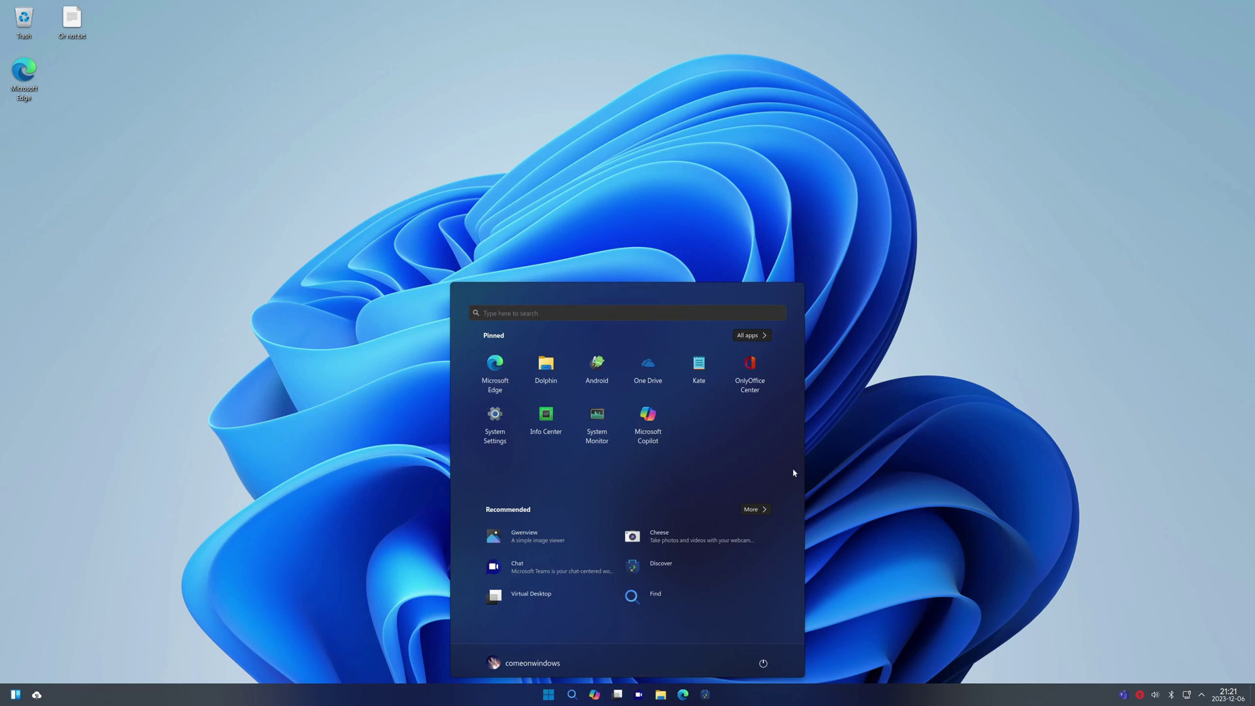
pyautogui.click(750, 338)
pyautogui.moveTo(790, 383); pyautogui.dragTo(641, 517)
pyautogui.click(641, 507)
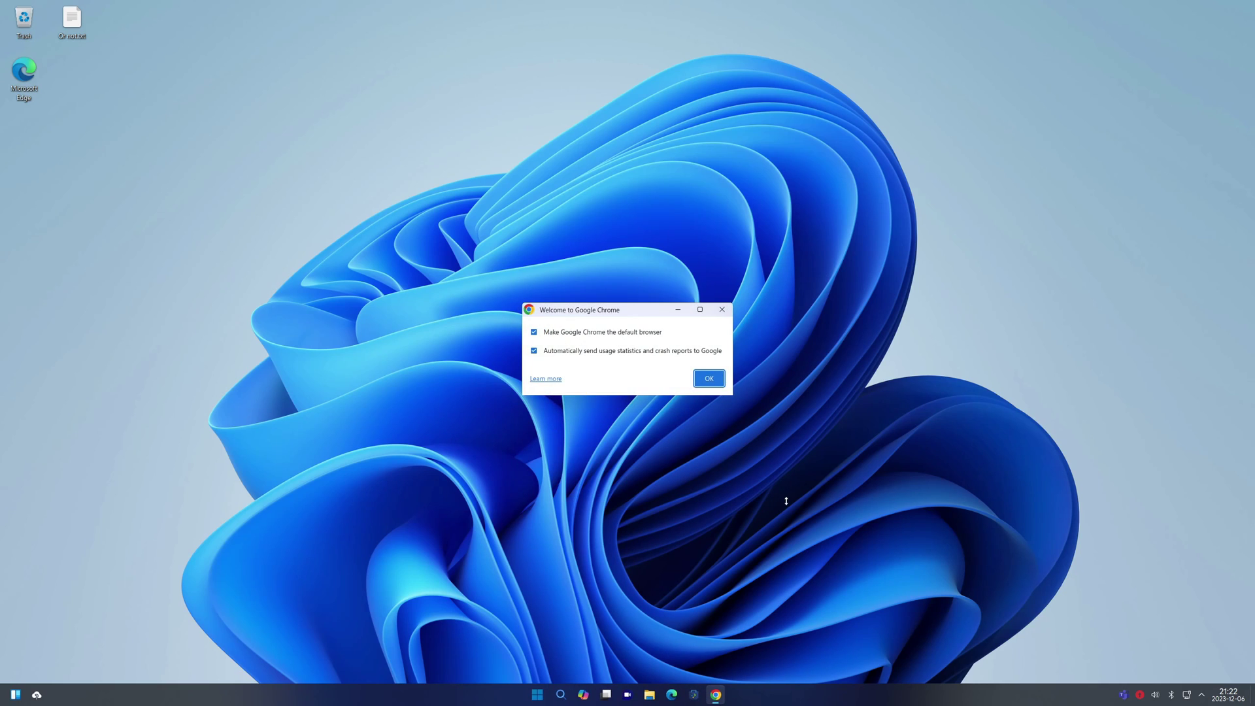
# Accept Chrome's welcome defaults, type 'two web browsers? wh' in the address bar, then close Chrome
pyautogui.click(721, 309)
pyautogui.moveTo(322, 20); pyautogui.dragTo(442, 42)
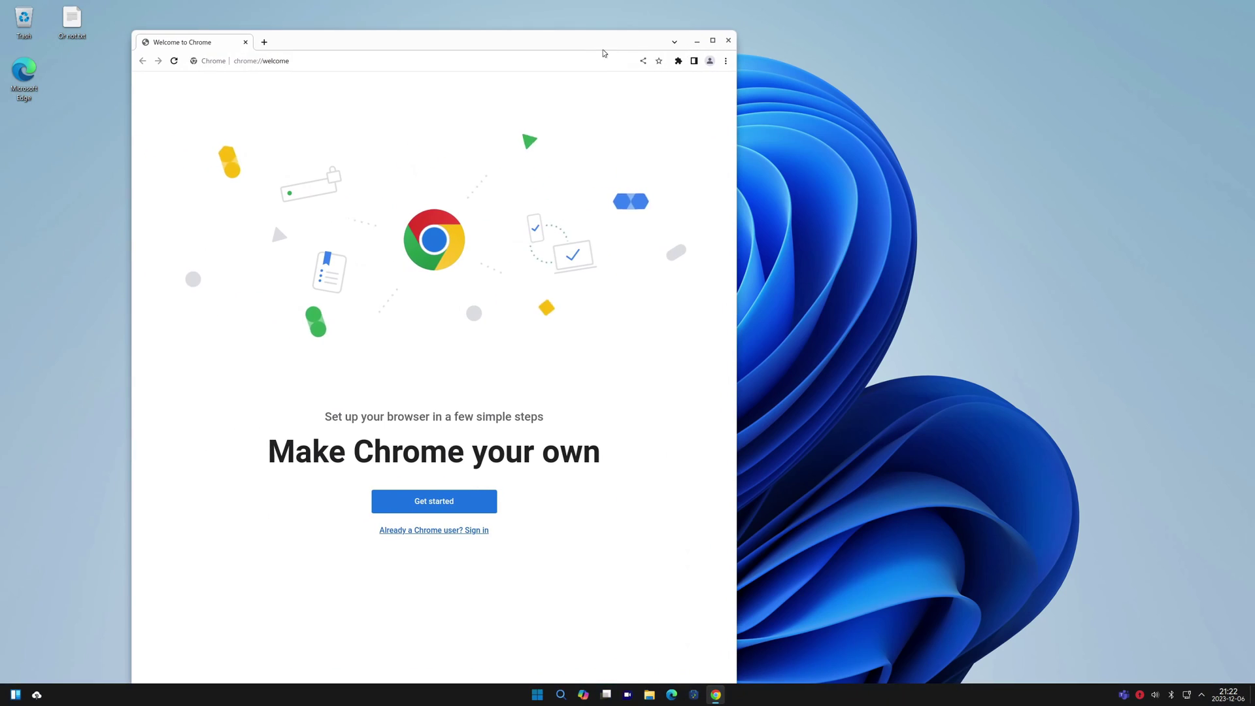
pyautogui.click(442, 63)
pyautogui.write('two web ')
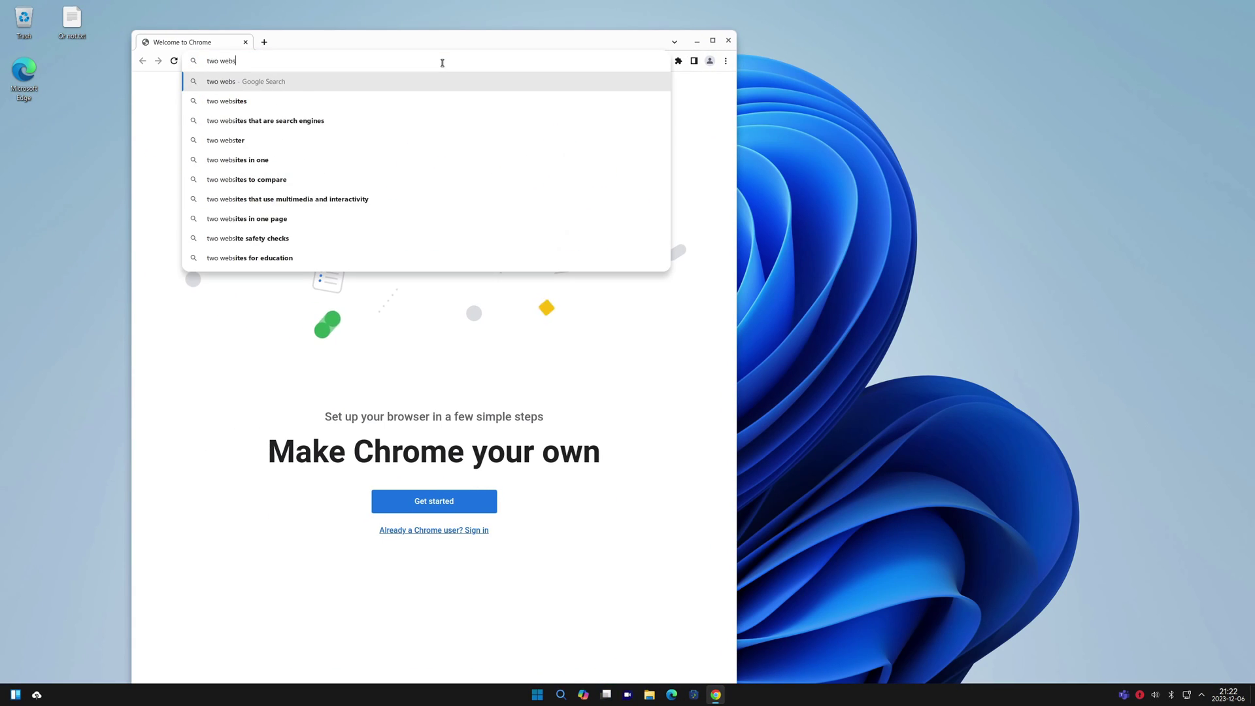
pyautogui.write('browsers?')
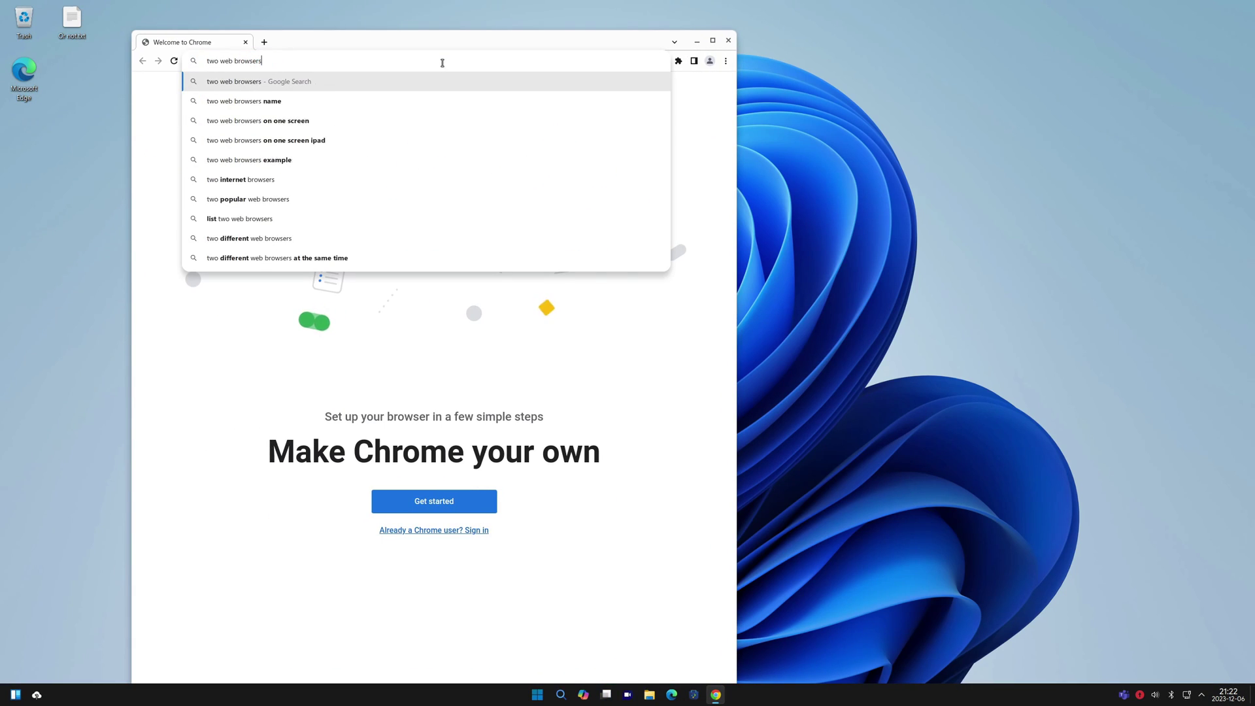
pyautogui.write(' wh')
pyautogui.hotkey('alt', 'F4')
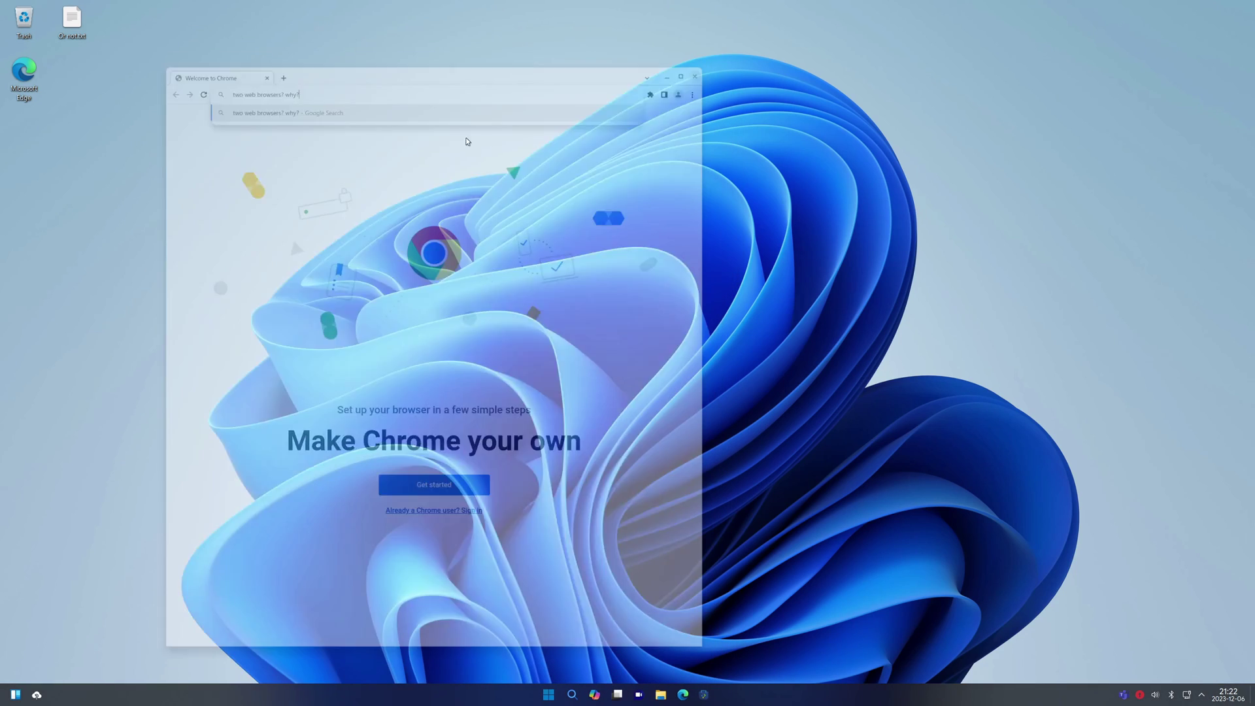
# Launch Microsoft Edge, close the Chat app, accept the Inspirational layout, and dismiss the sync prompt
pyautogui.doubleClick(37, 70)
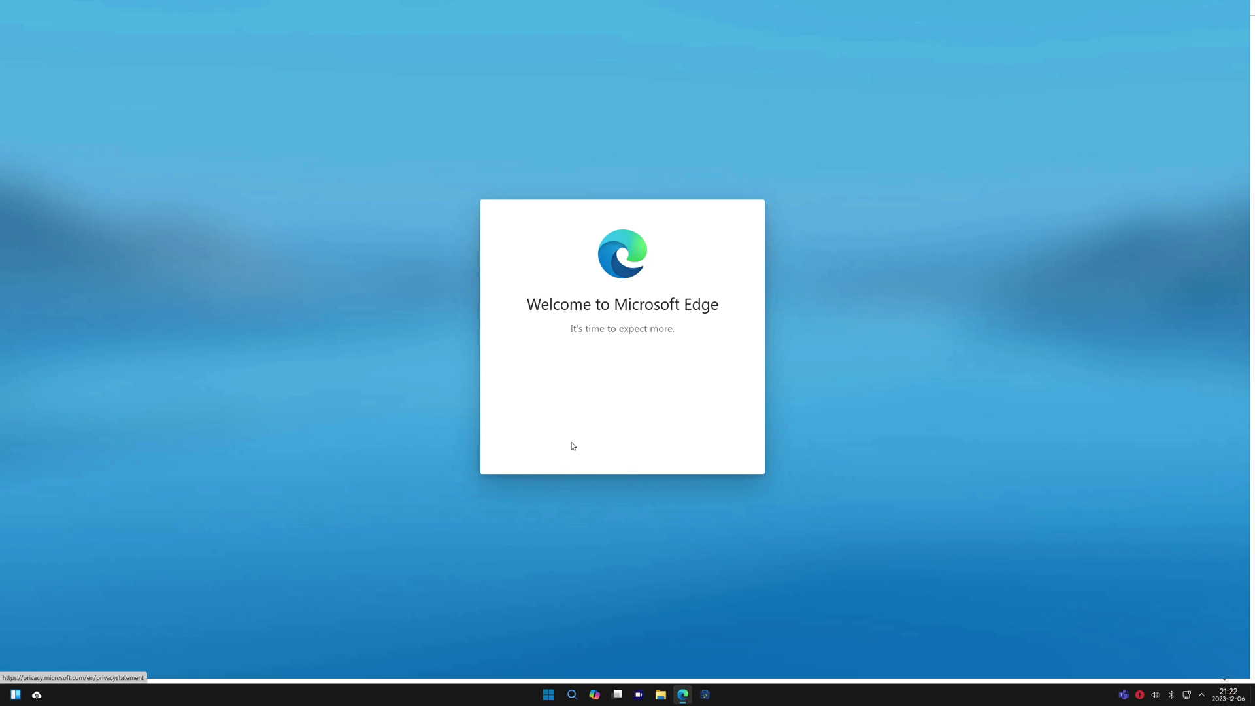
pyautogui.moveTo(590, 328); pyautogui.dragTo(633, 362)
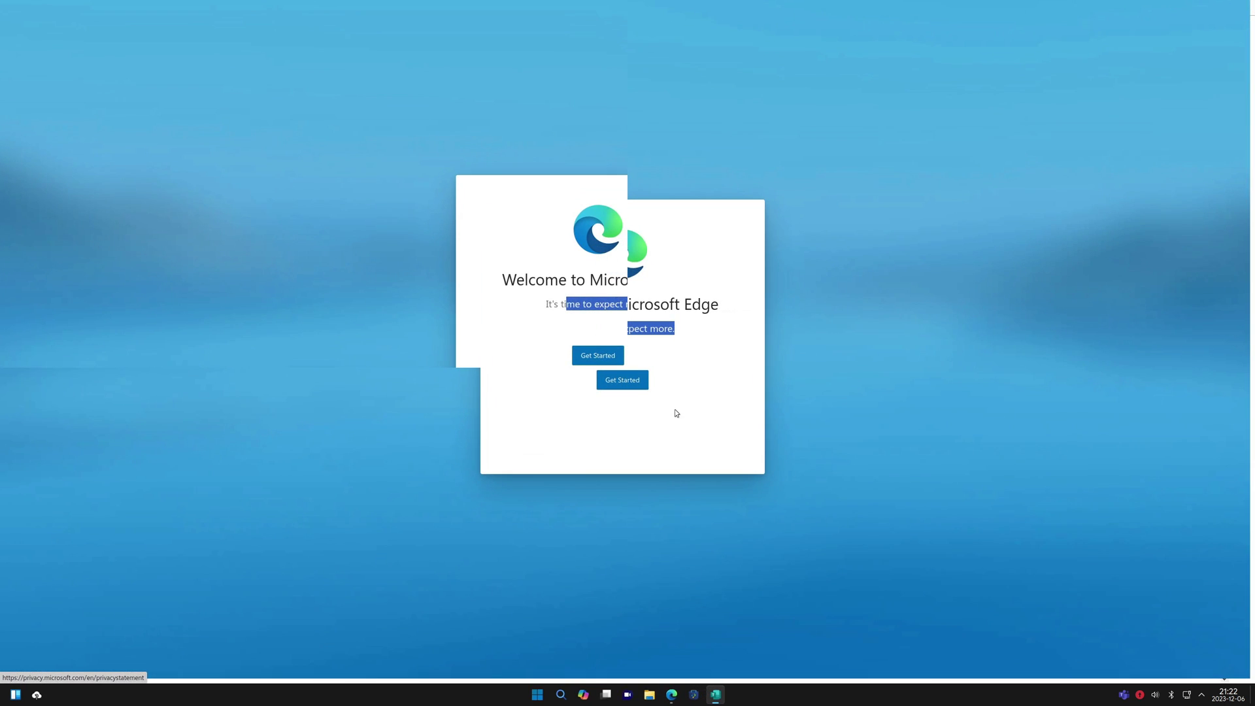
pyautogui.rightClick(715, 695)
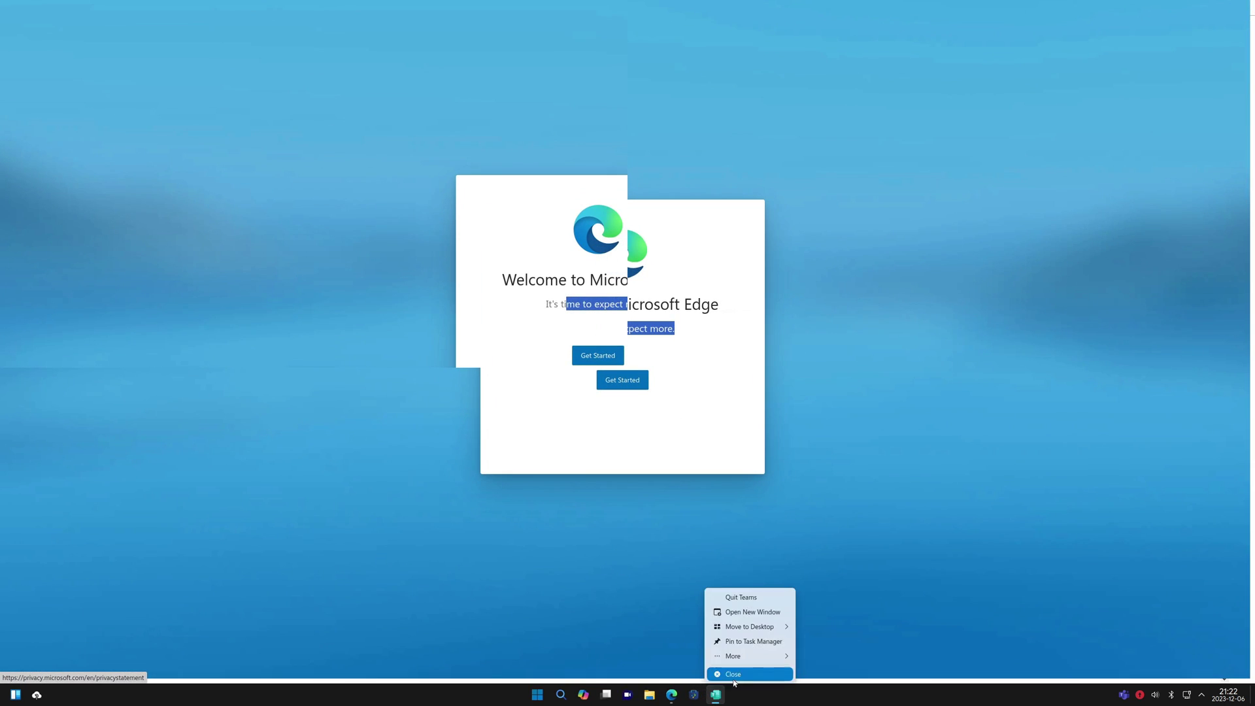
pyautogui.click(732, 672)
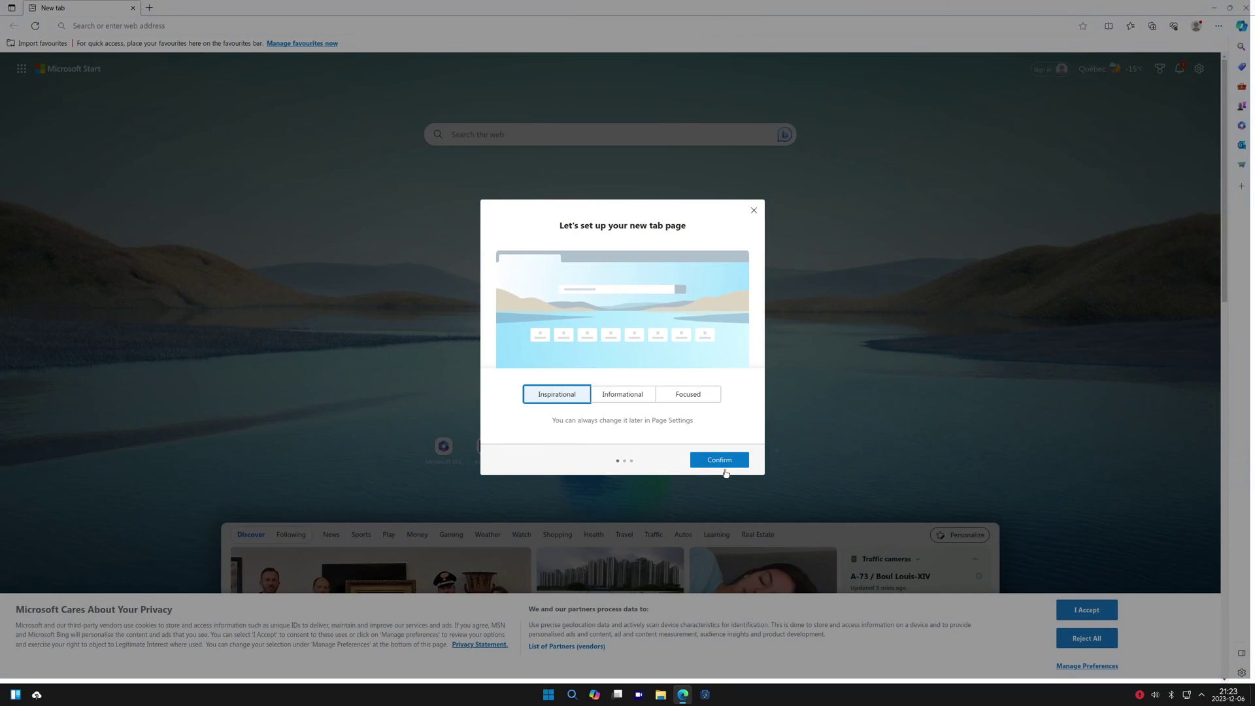
pyautogui.click(720, 458)
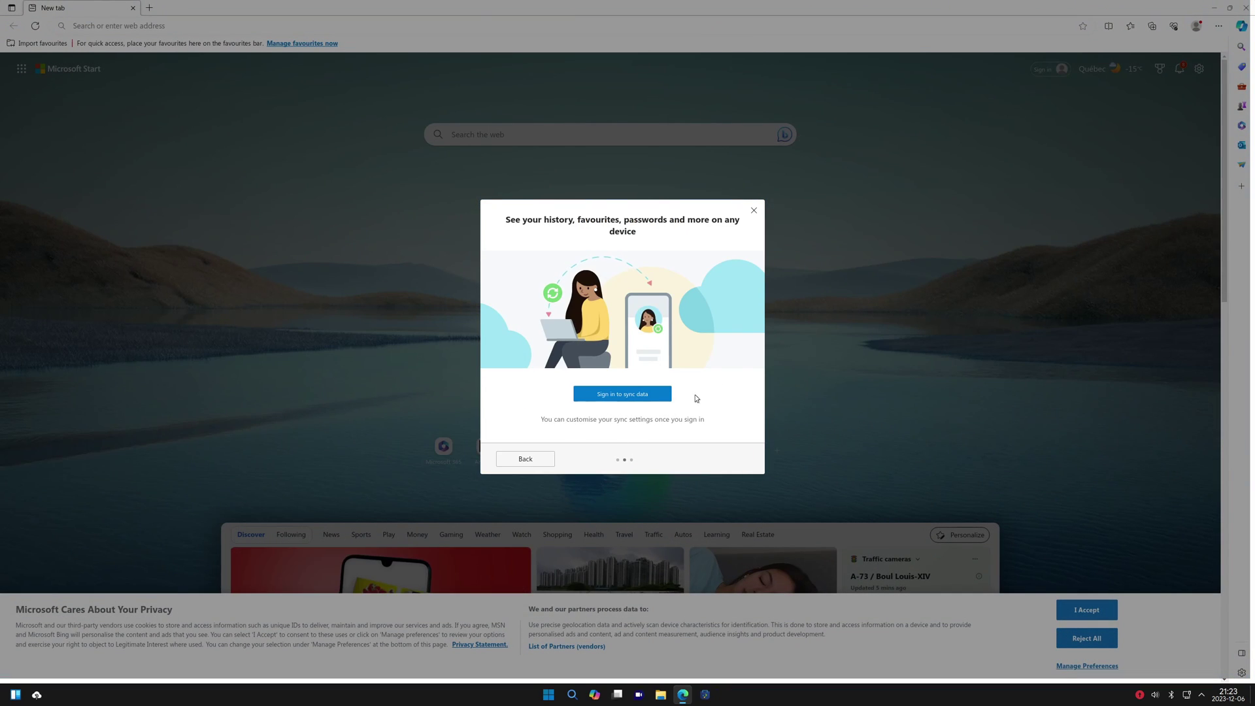
pyautogui.click(754, 210)
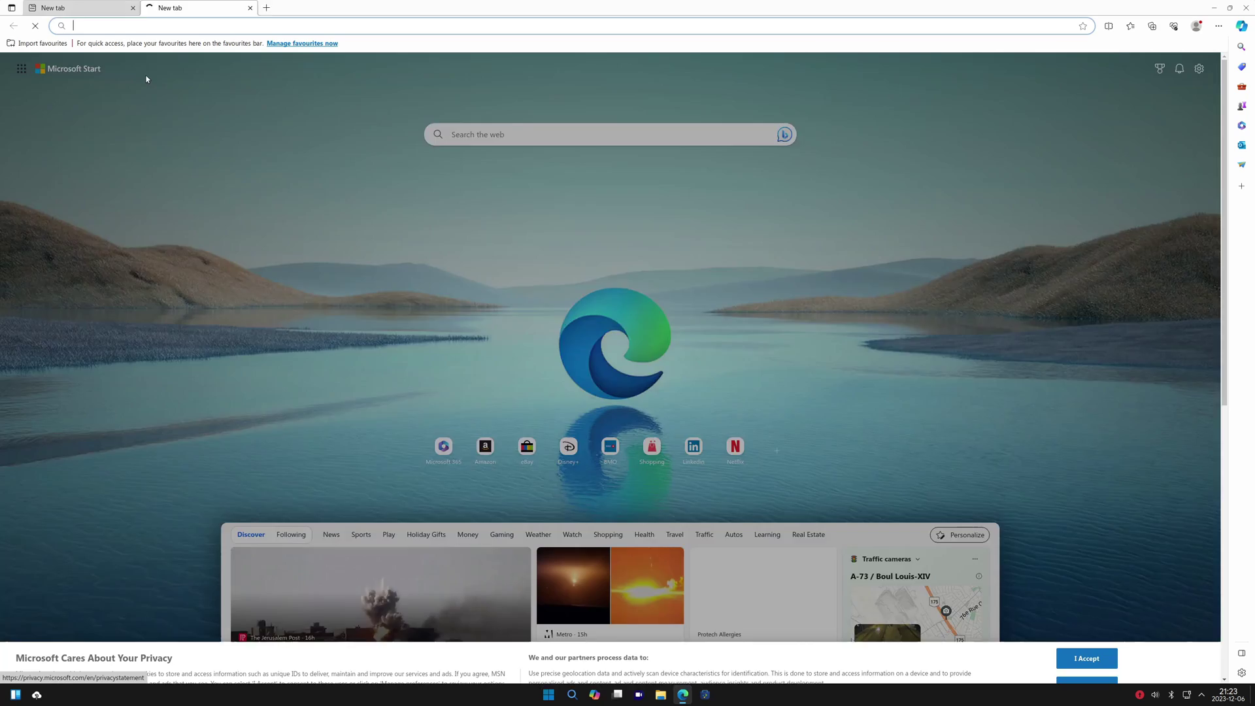
pyautogui.click(121, 26)
pyautogui.write('youtube.com/c/')
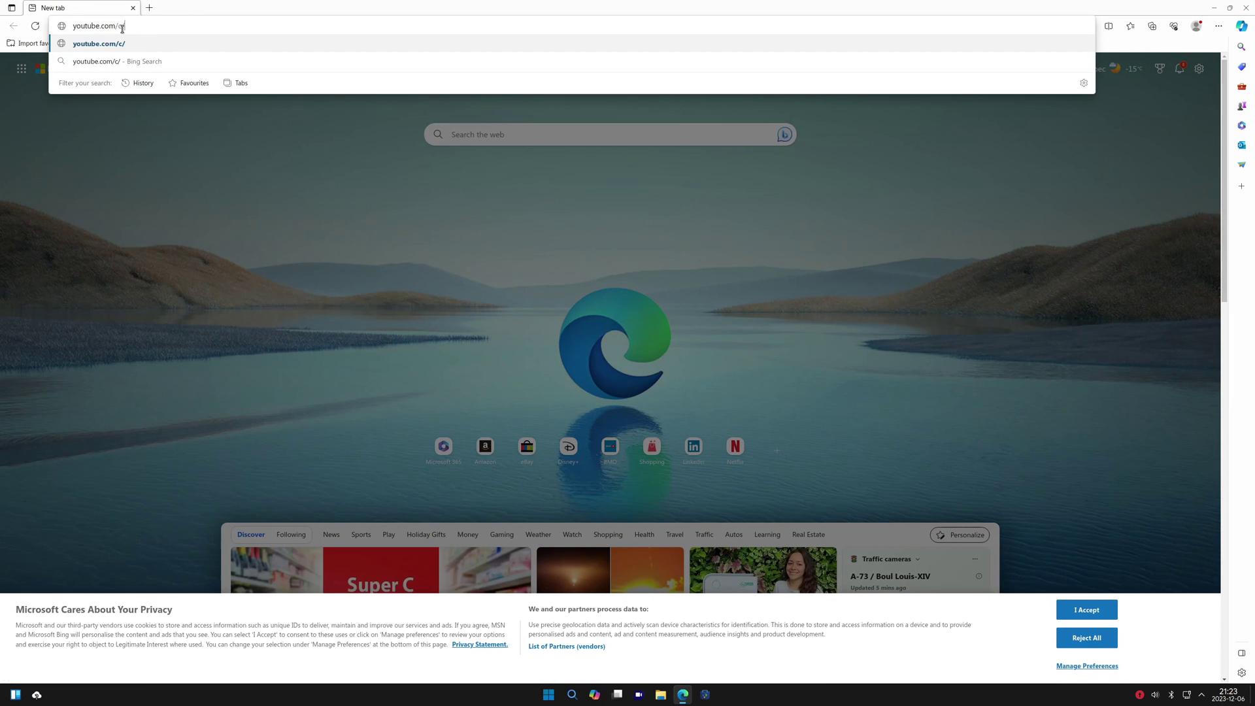
pyautogui.write('@ComeonWindows')
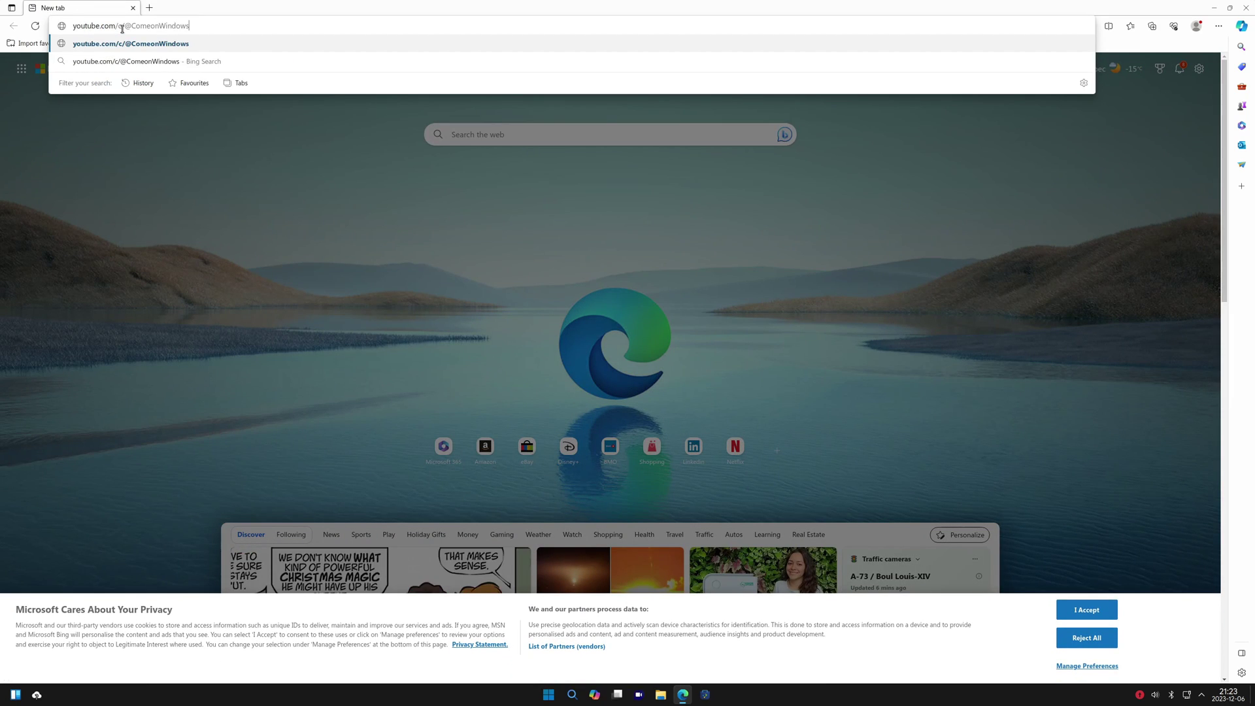
pyautogui.press('Return')
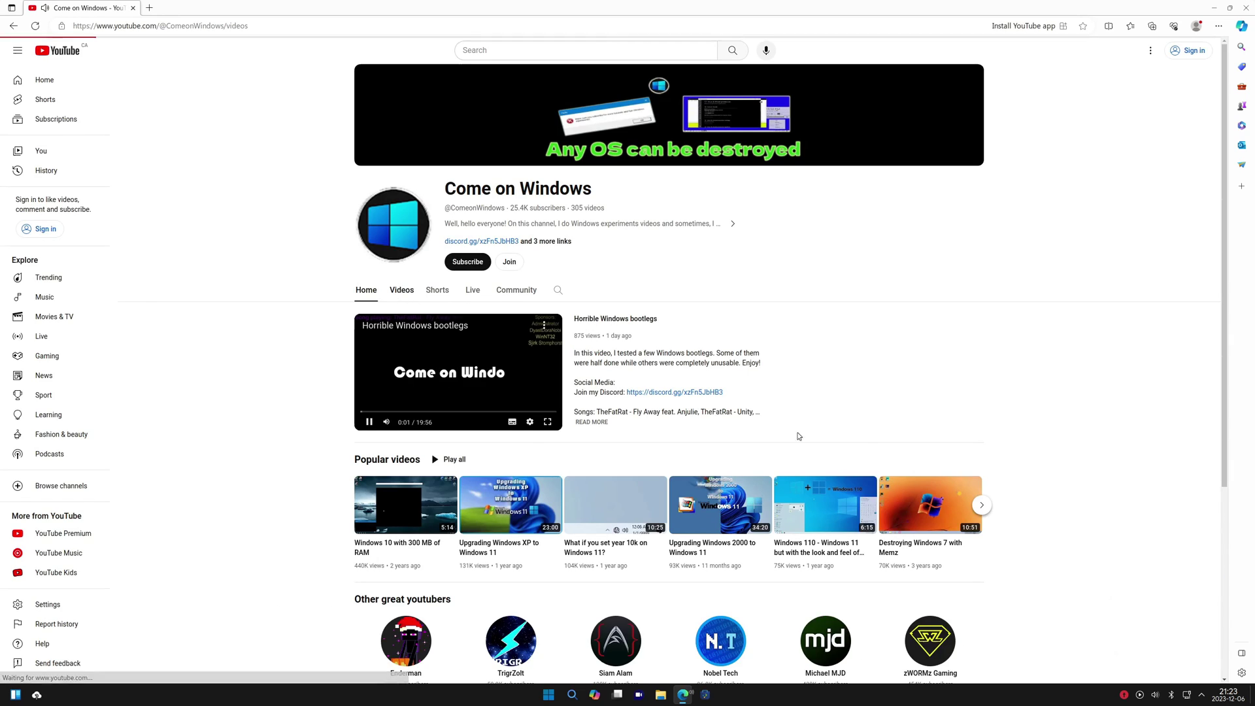
pyautogui.click(401, 290)
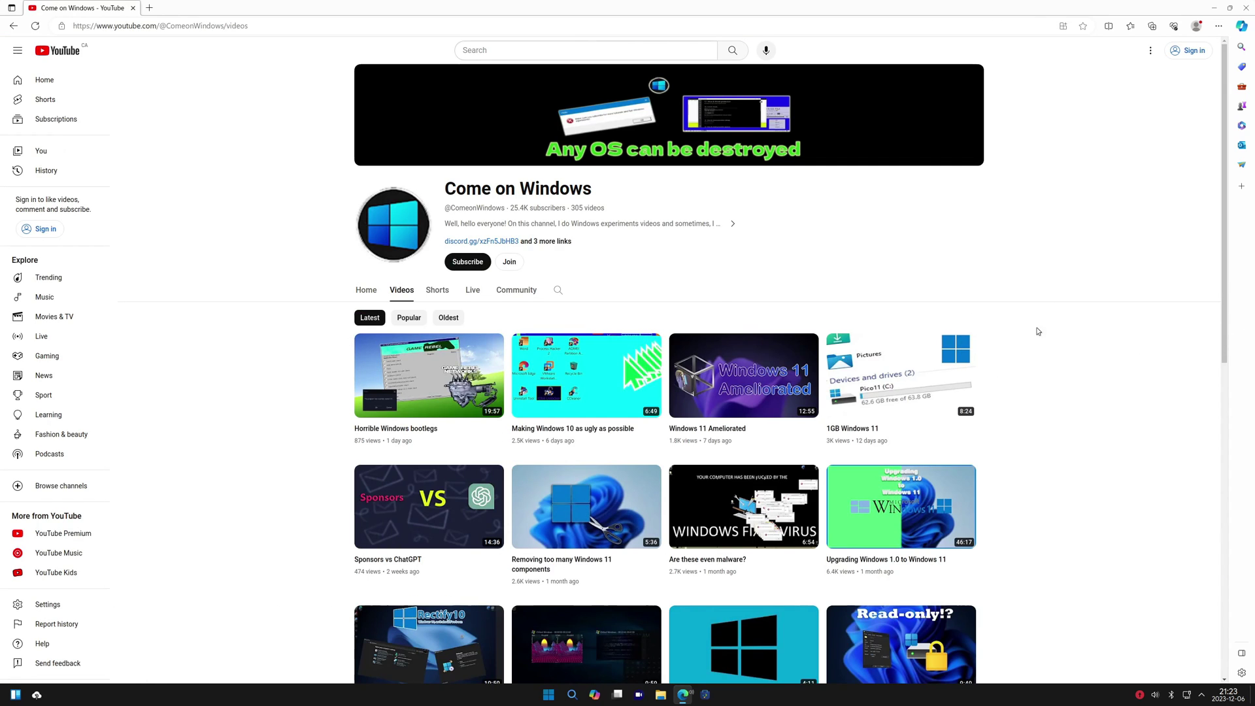
pyautogui.click(587, 376)
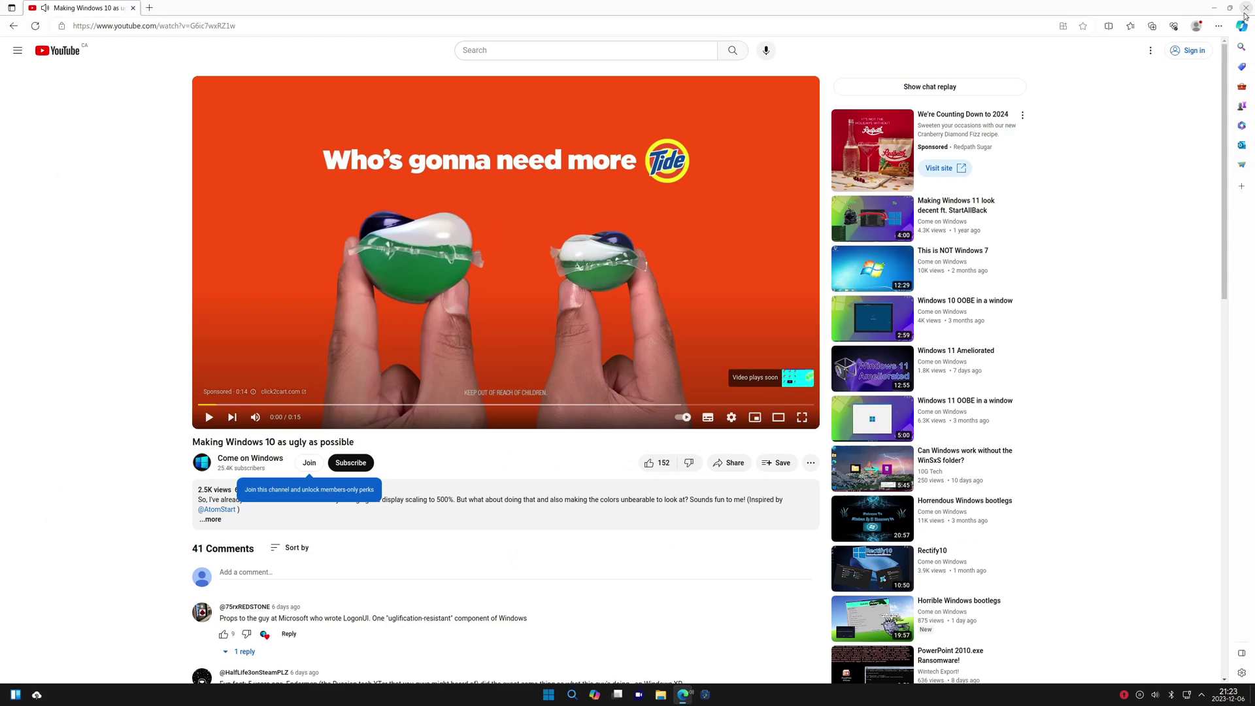
pyautogui.hotkey('alt', 'F4')
# Drag Analog Clock, Calculator and Calendar widgets onto the desktop, then close the widget list
pyautogui.click(15, 694)
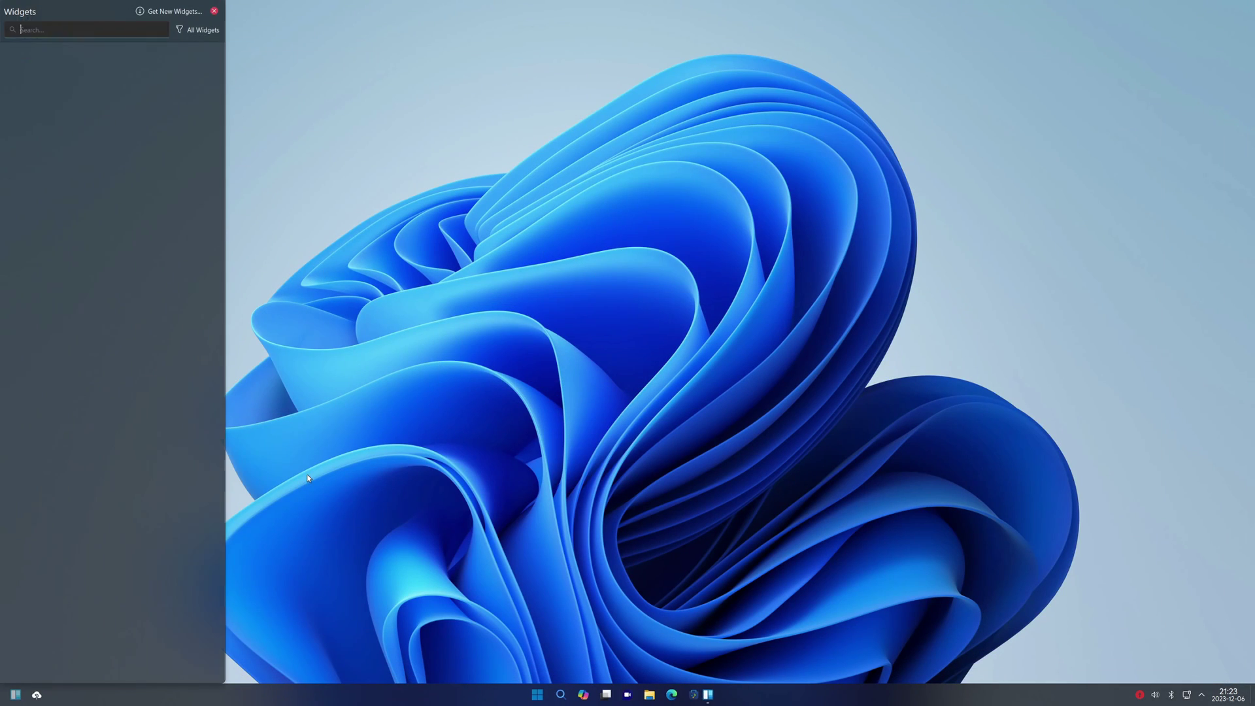
pyautogui.moveTo(40, 195); pyautogui.dragTo(1161, 65)
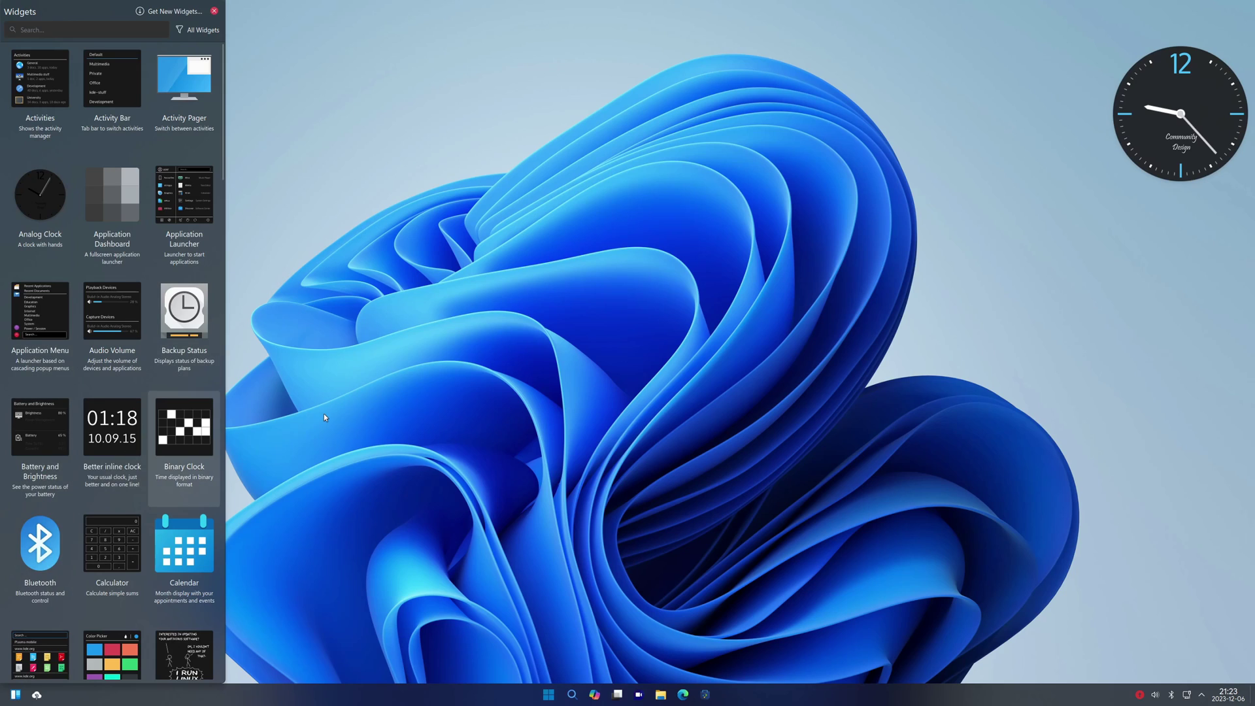
pyautogui.moveTo(112, 546); pyautogui.dragTo(1186, 262)
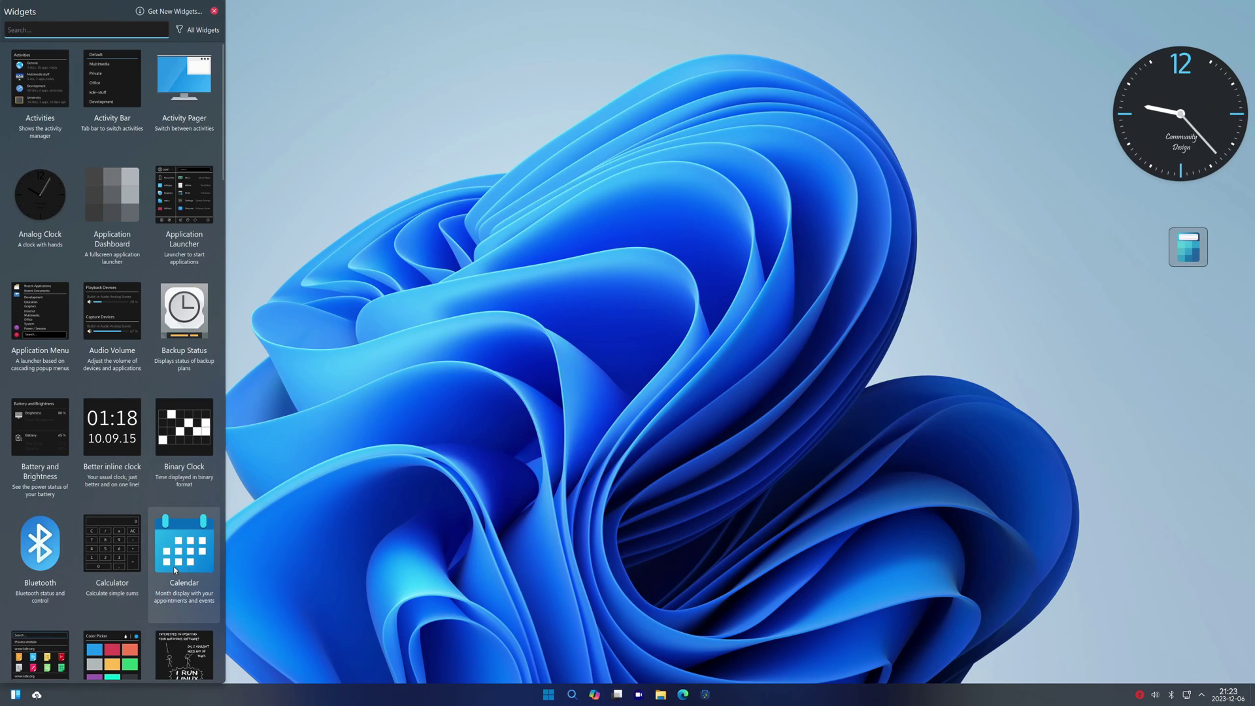
pyautogui.moveTo(174, 566); pyautogui.dragTo(985, 74)
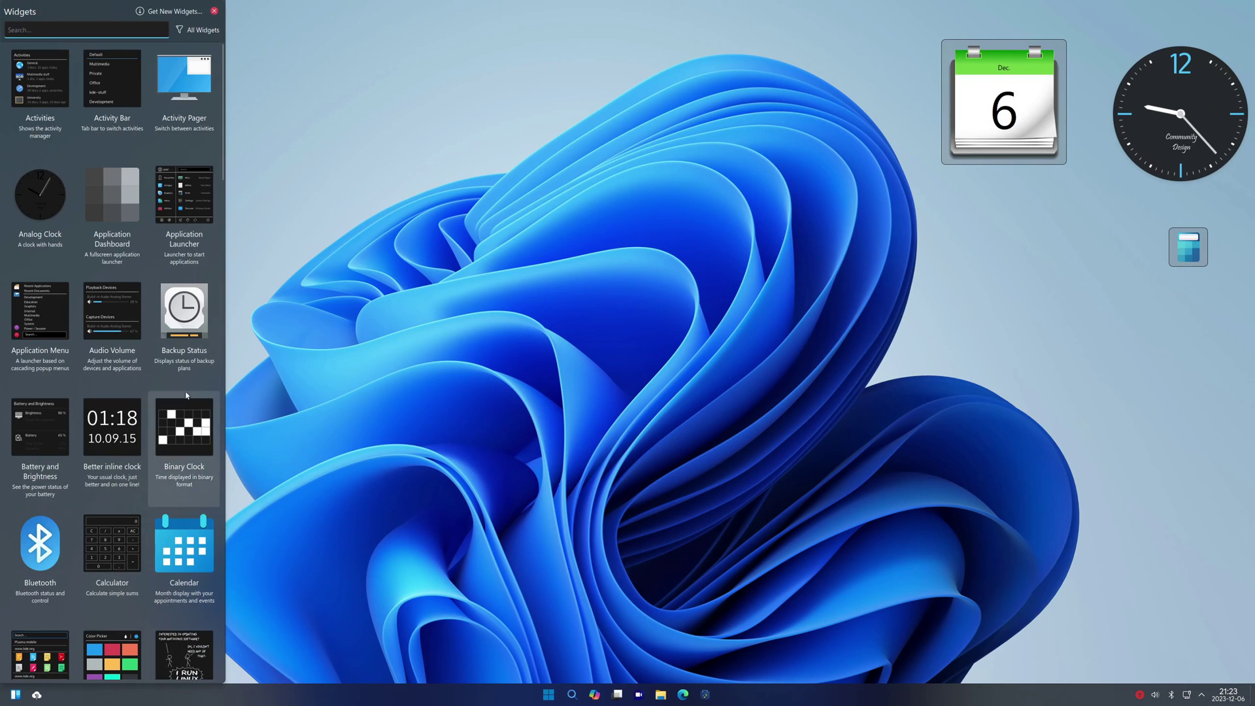
pyautogui.moveTo(222, 154); pyautogui.dragTo(436, 339)
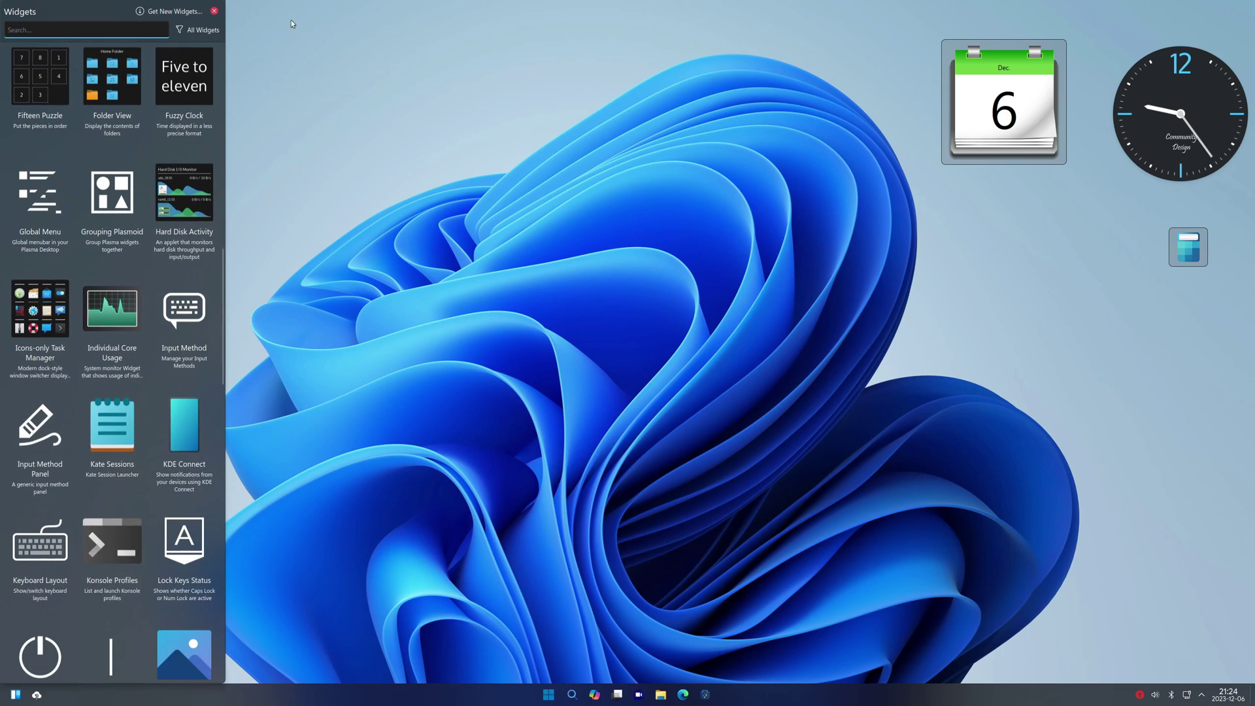
pyautogui.click(213, 11)
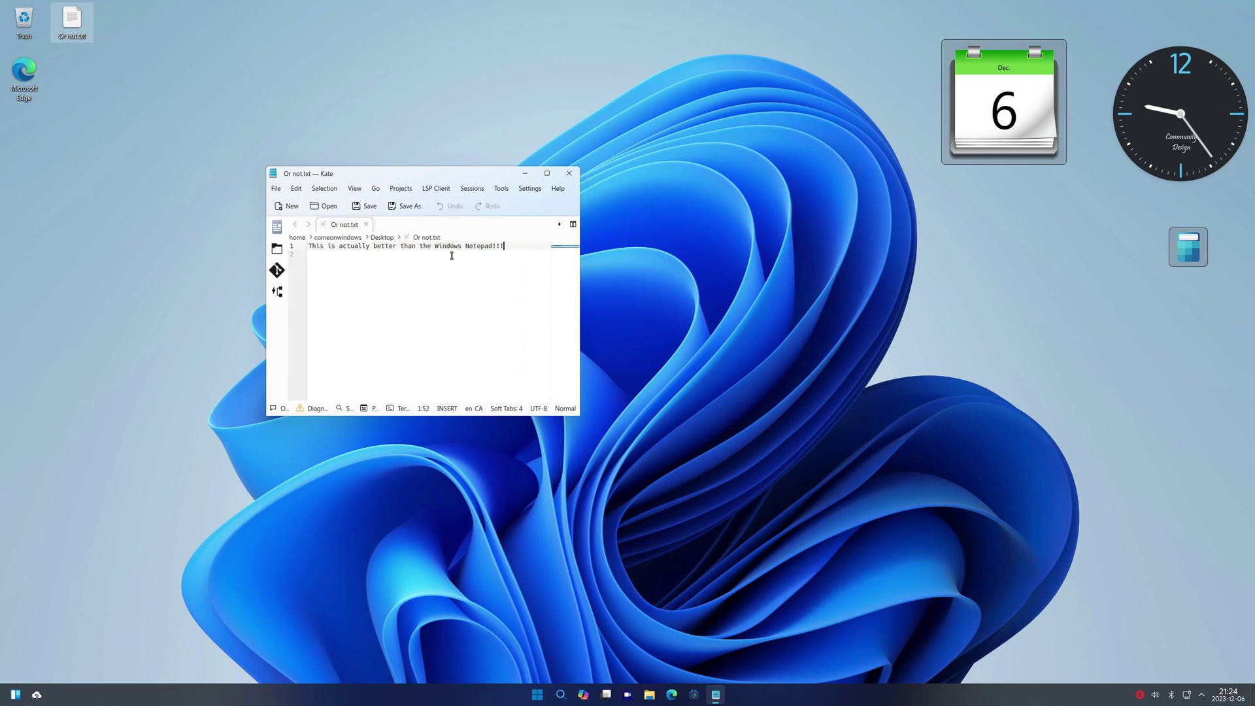
# Replace the note with 'The widgets in this are more useful than the Windows ones.' and close Kate
pyautogui.hotkey('ctrl', 'a')
pyautogui.press('BackSpace')
pyautogui.write('The')
pyautogui.click(16, 694)
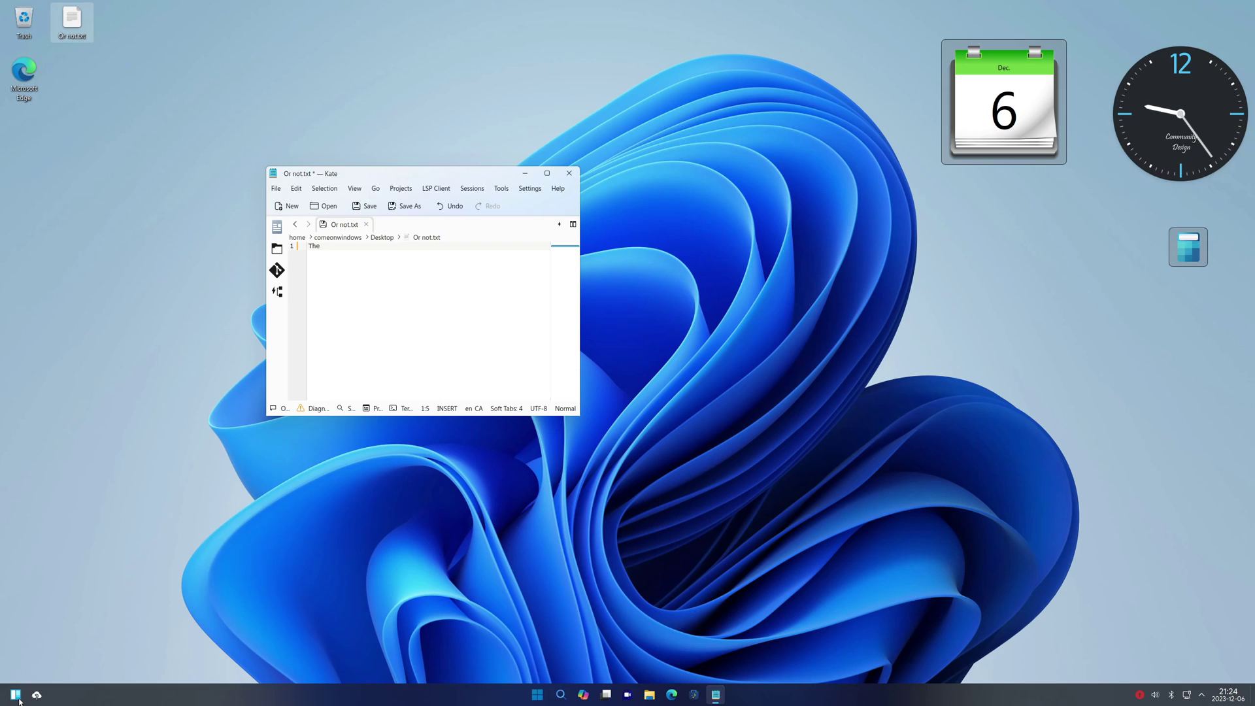
pyautogui.click(319, 289)
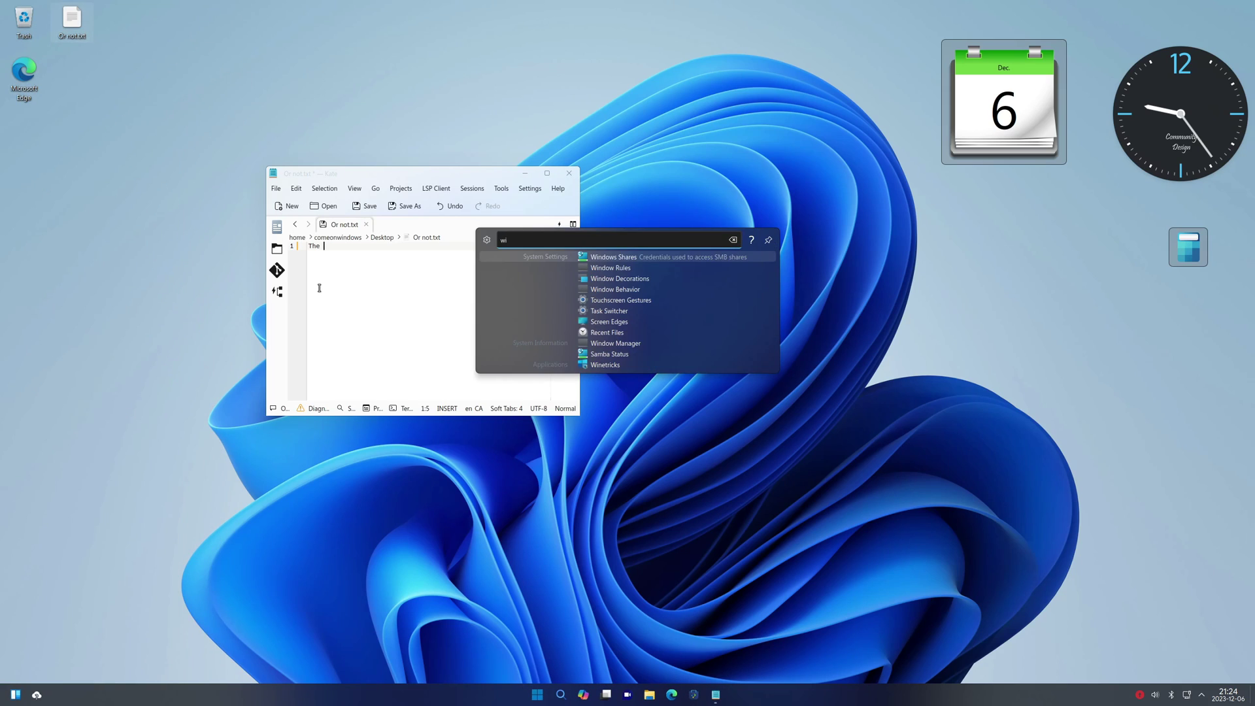
pyautogui.write('wi')
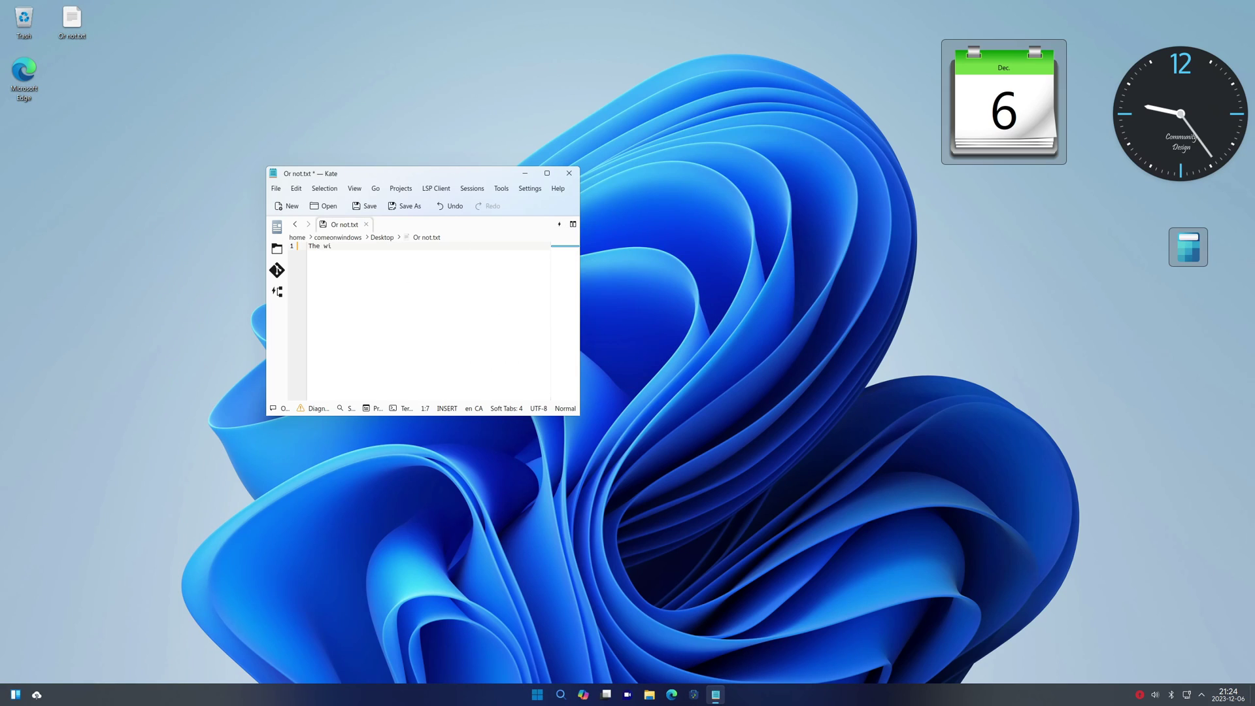
pyautogui.write('dgetsd in this are more useful than the windows')
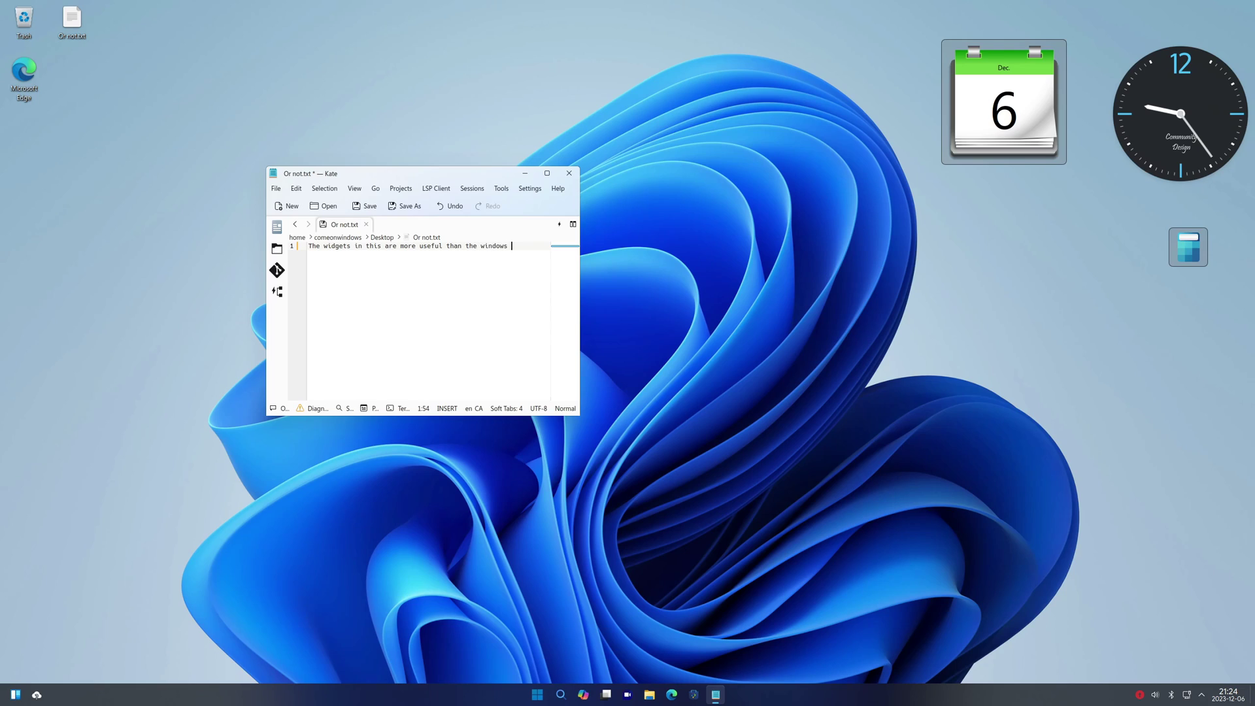
pyautogui.press('BackSpace')
pyautogui.write('W')
pyautogui.write('ones.')
pyautogui.click(569, 173)
# Close Kate and the updates window, then check the volume, Bluetooth and network tray panels
pyautogui.click(386, 291)
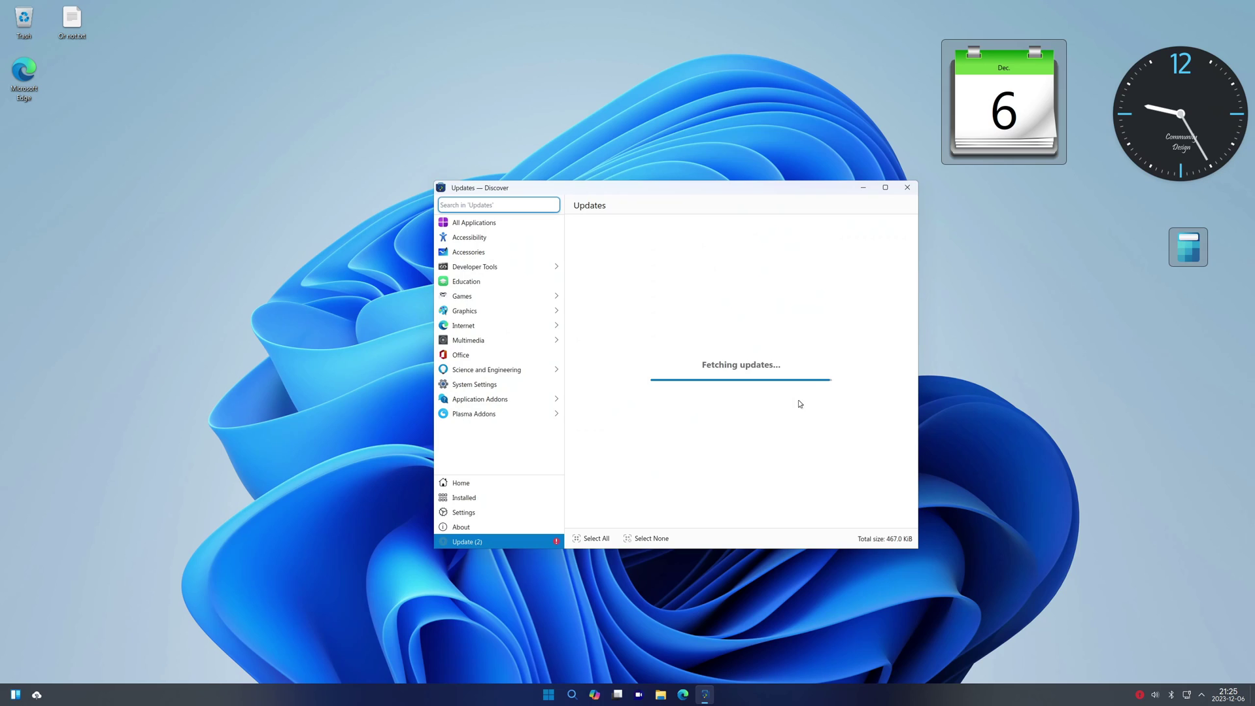
pyautogui.click(704, 694)
pyautogui.click(1155, 694)
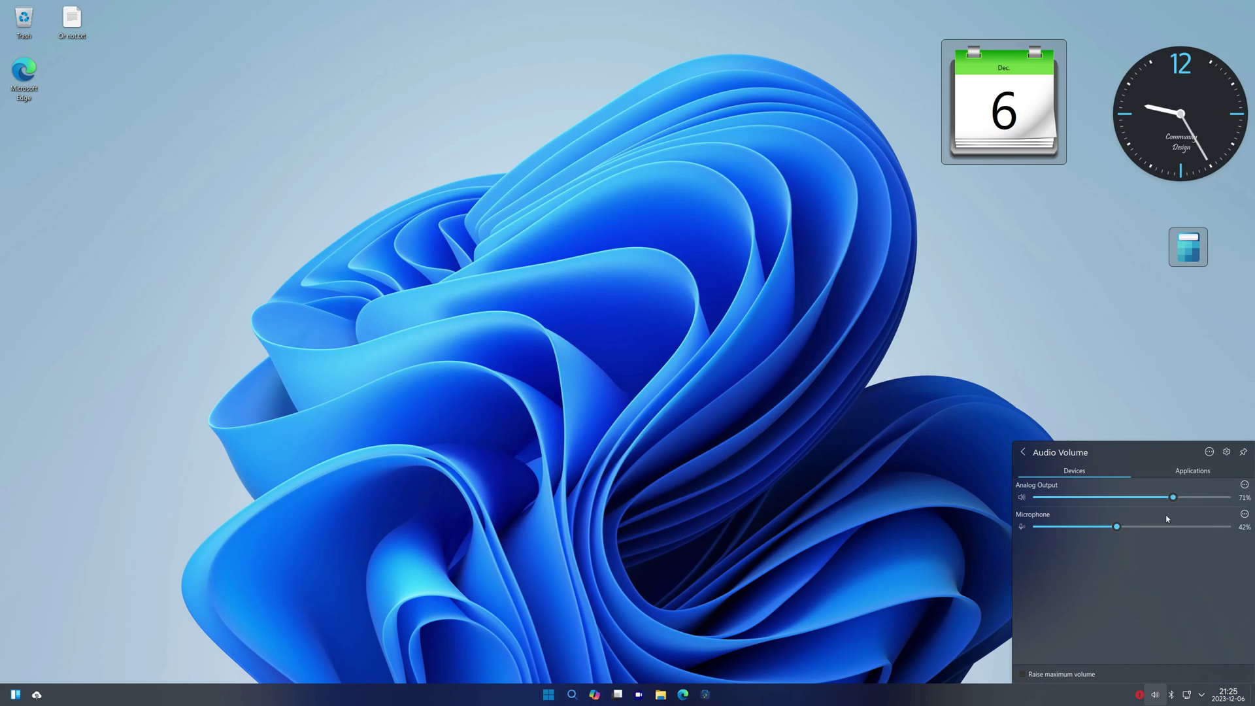
pyautogui.click(1192, 471)
pyautogui.click(1171, 694)
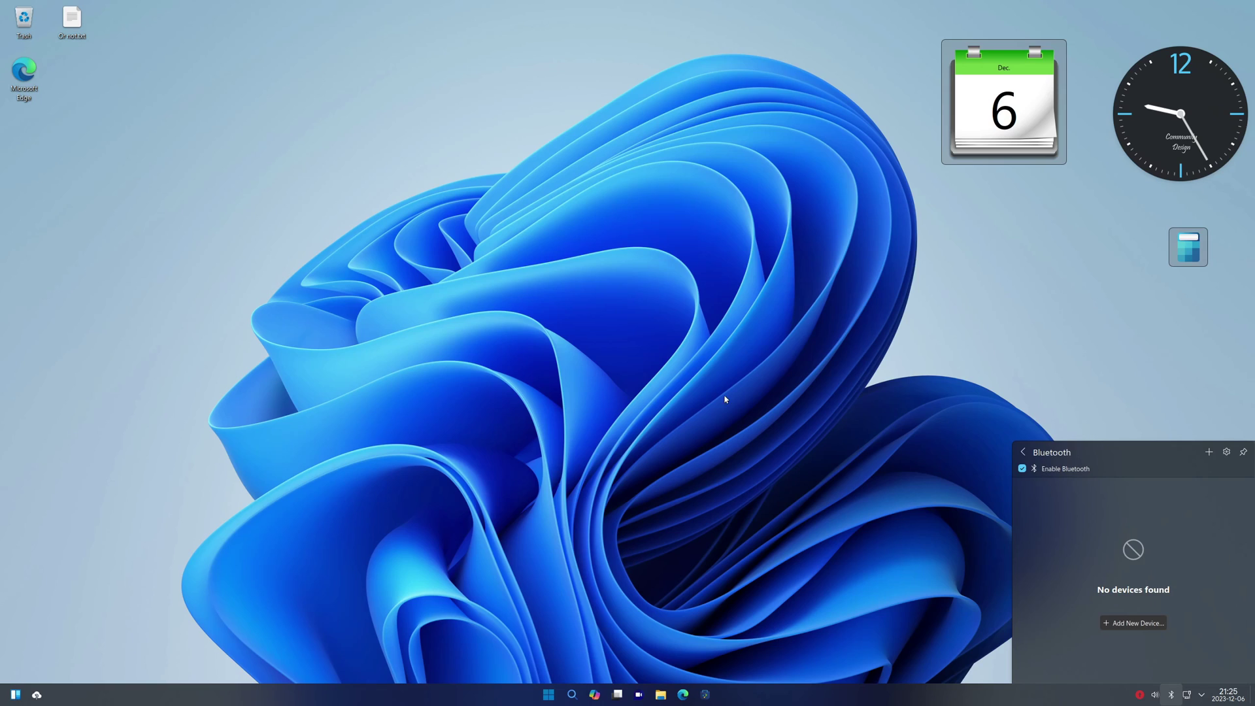
pyautogui.click(1187, 694)
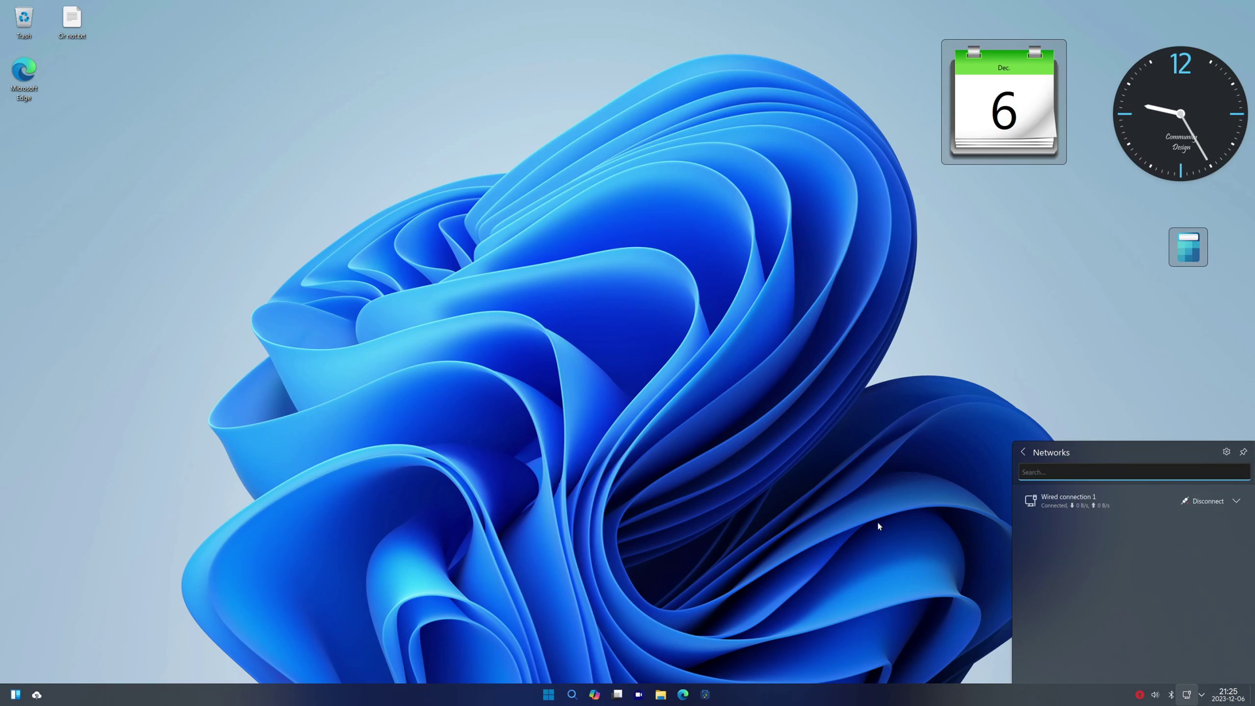
pyautogui.write('none')
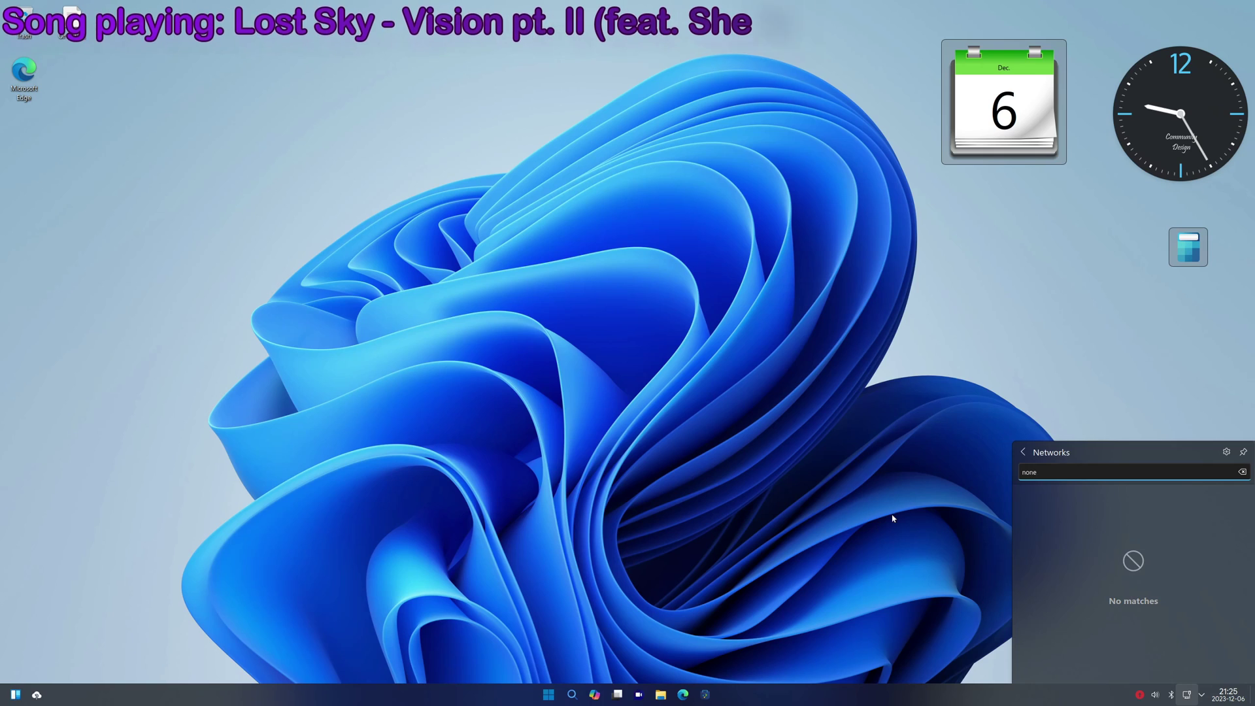
pyautogui.click(891, 523)
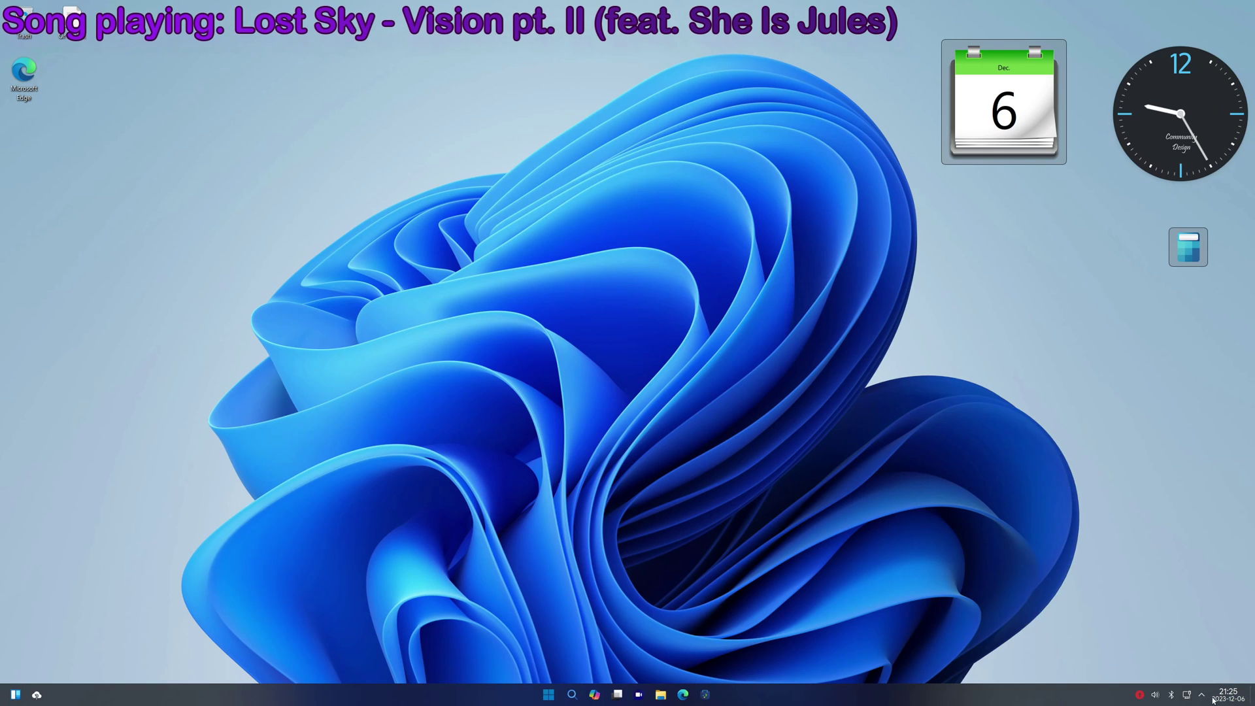
# Check the hidden status icons and the clock's calendar popup
pyautogui.click(1203, 694)
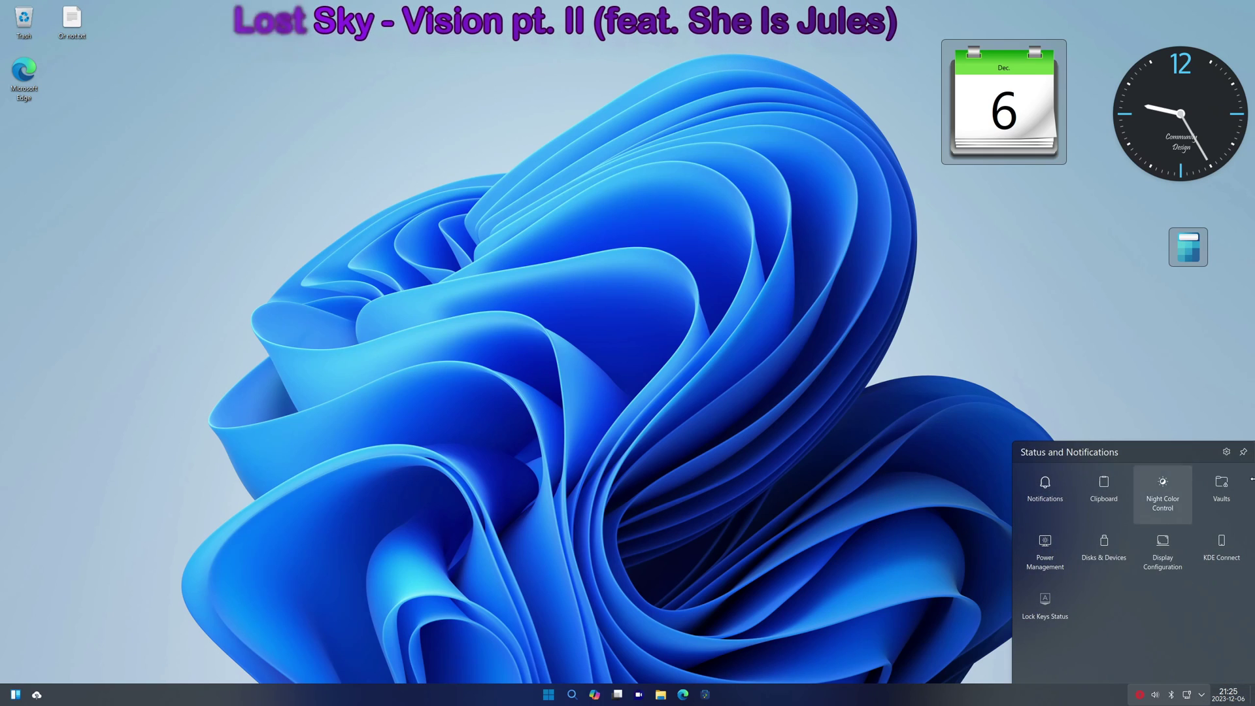
pyautogui.click(1228, 694)
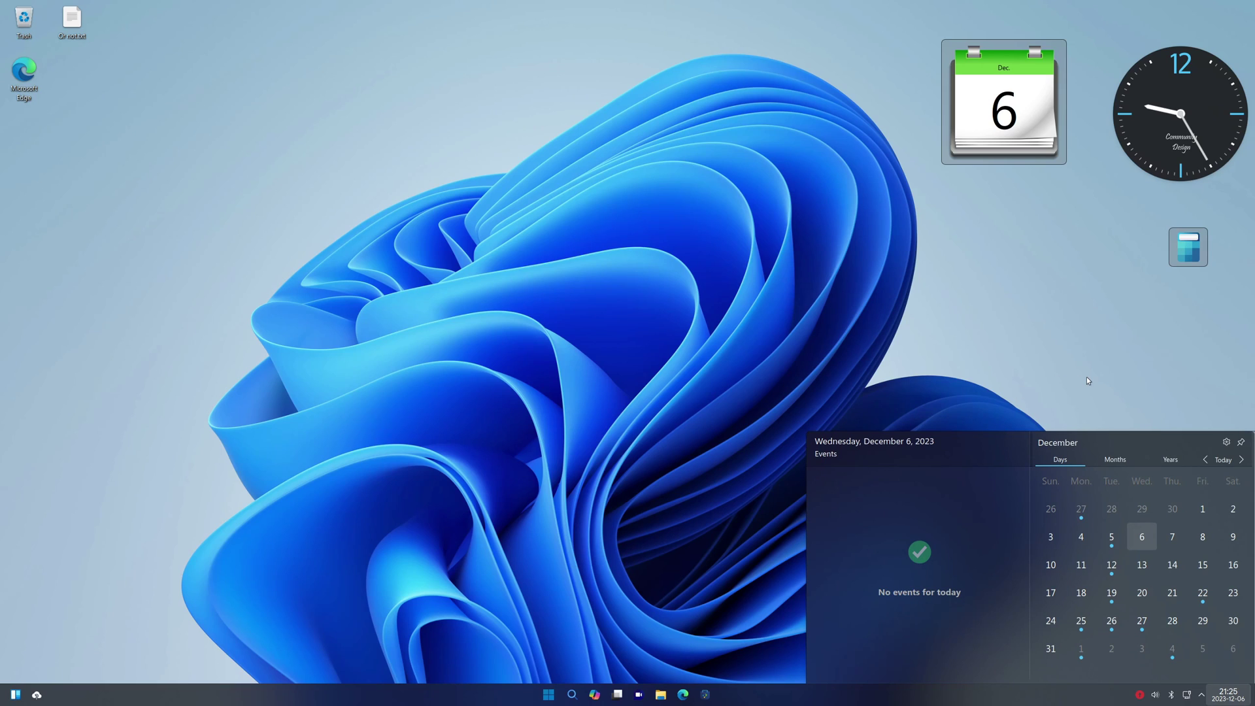
pyautogui.scroll(-4, 1177, 556)
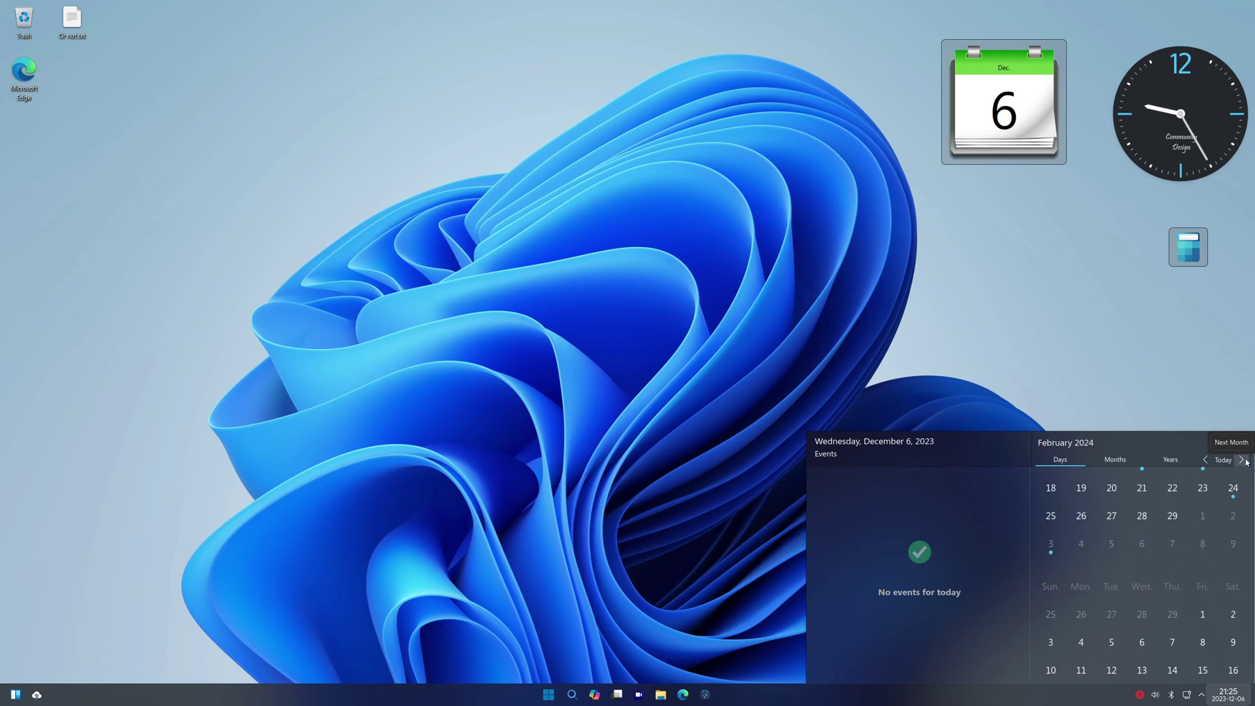
pyautogui.click(543, 661)
# Run winver through PowerToys Run to show the Windows Ubuntu version dialog
pyautogui.hotkey('alt', 'space')
pyautogui.write('winver')
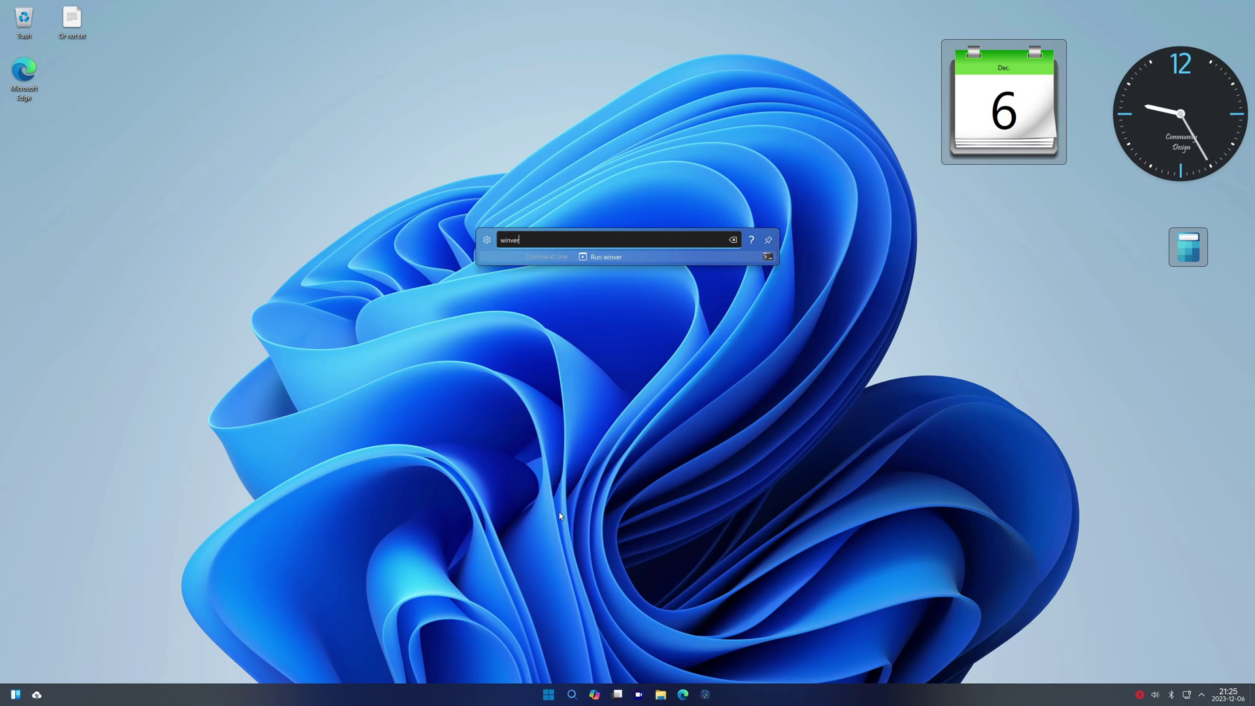
pyautogui.click(600, 256)
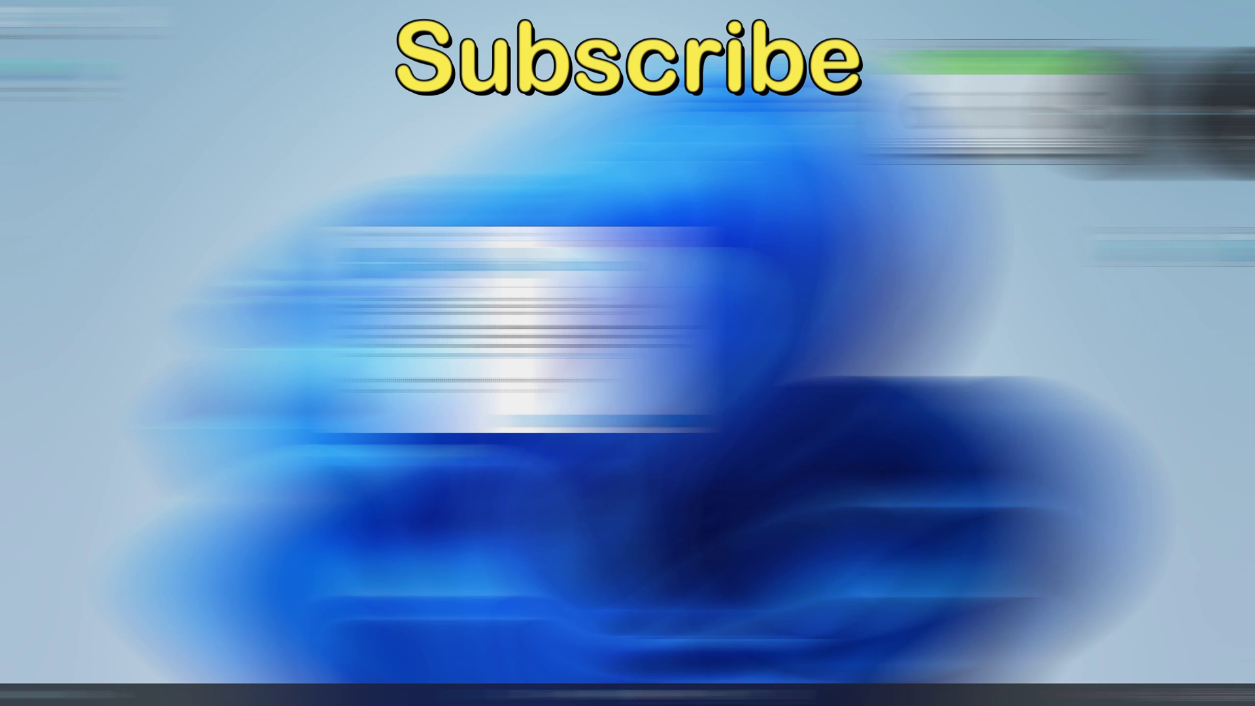